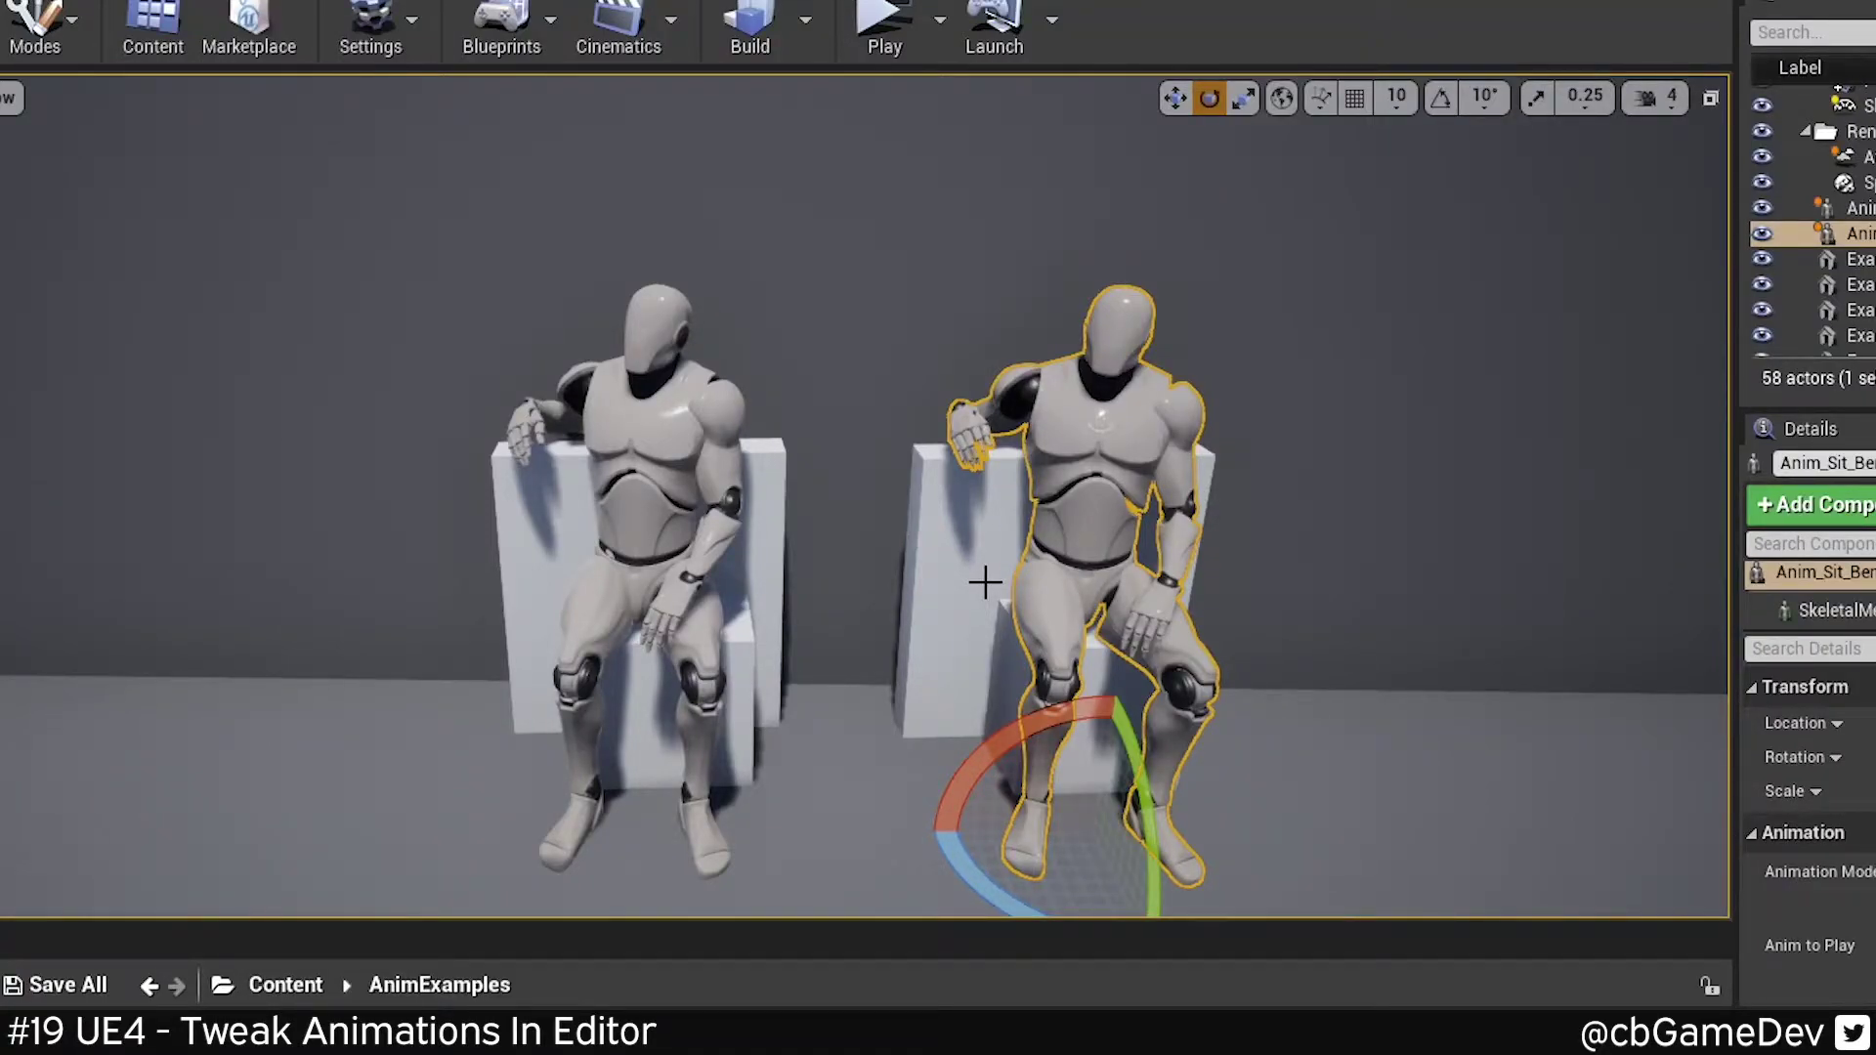
- Select the mannequin seated on the left-hand bench and compare its pose with the other seated mannequin
click(680, 479)
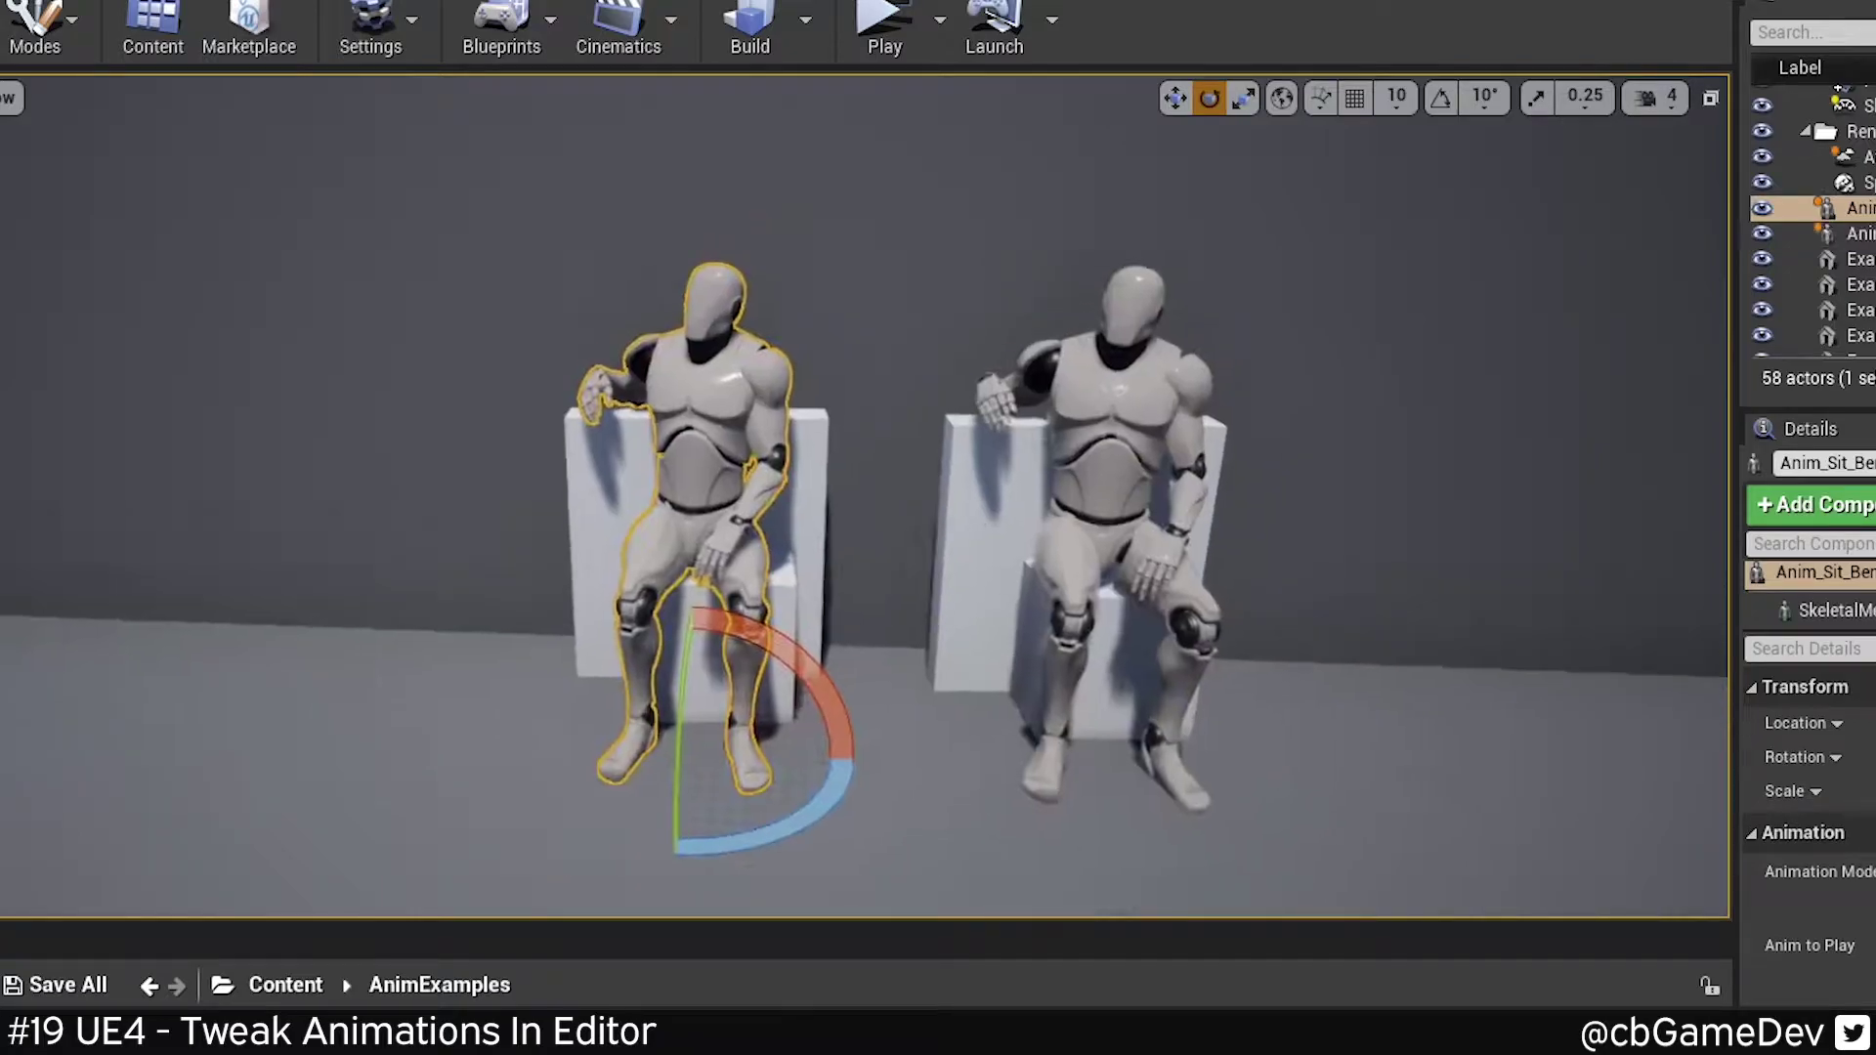
right_drag(782, 527, 838, 534)
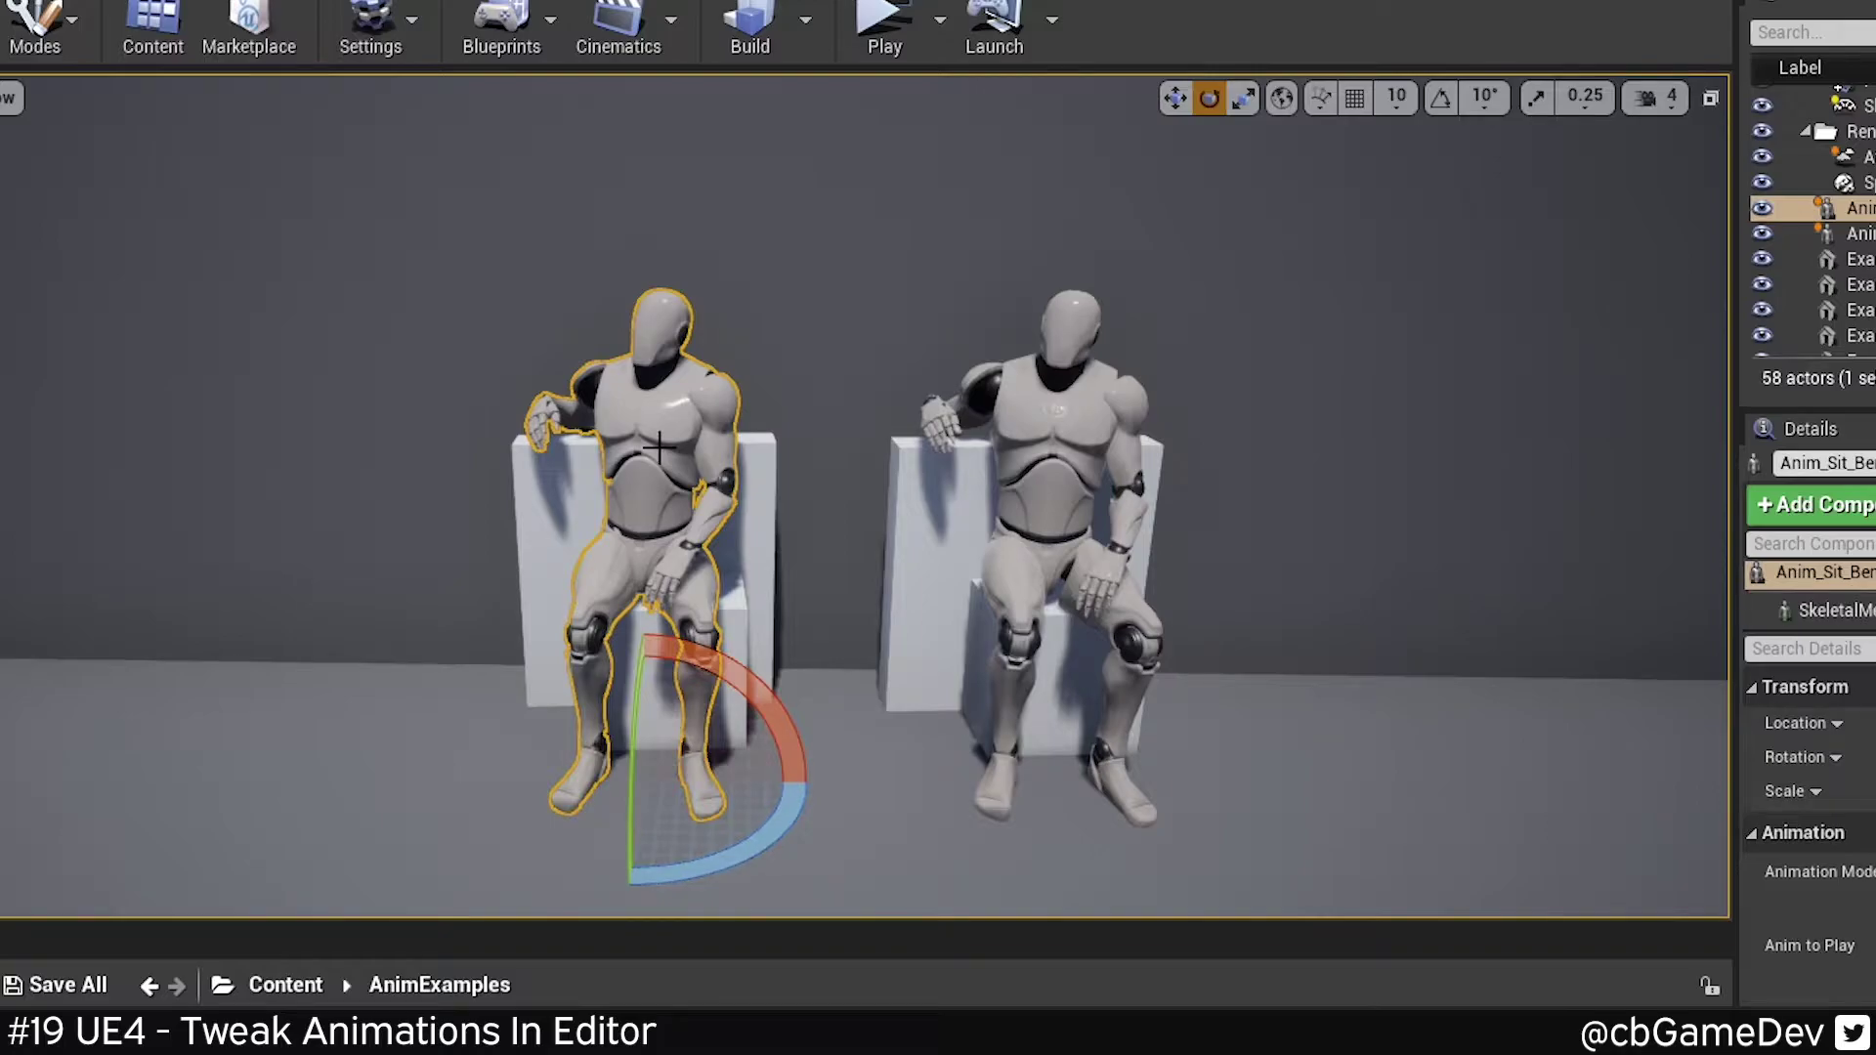
scroll(688, 373, up, 1)
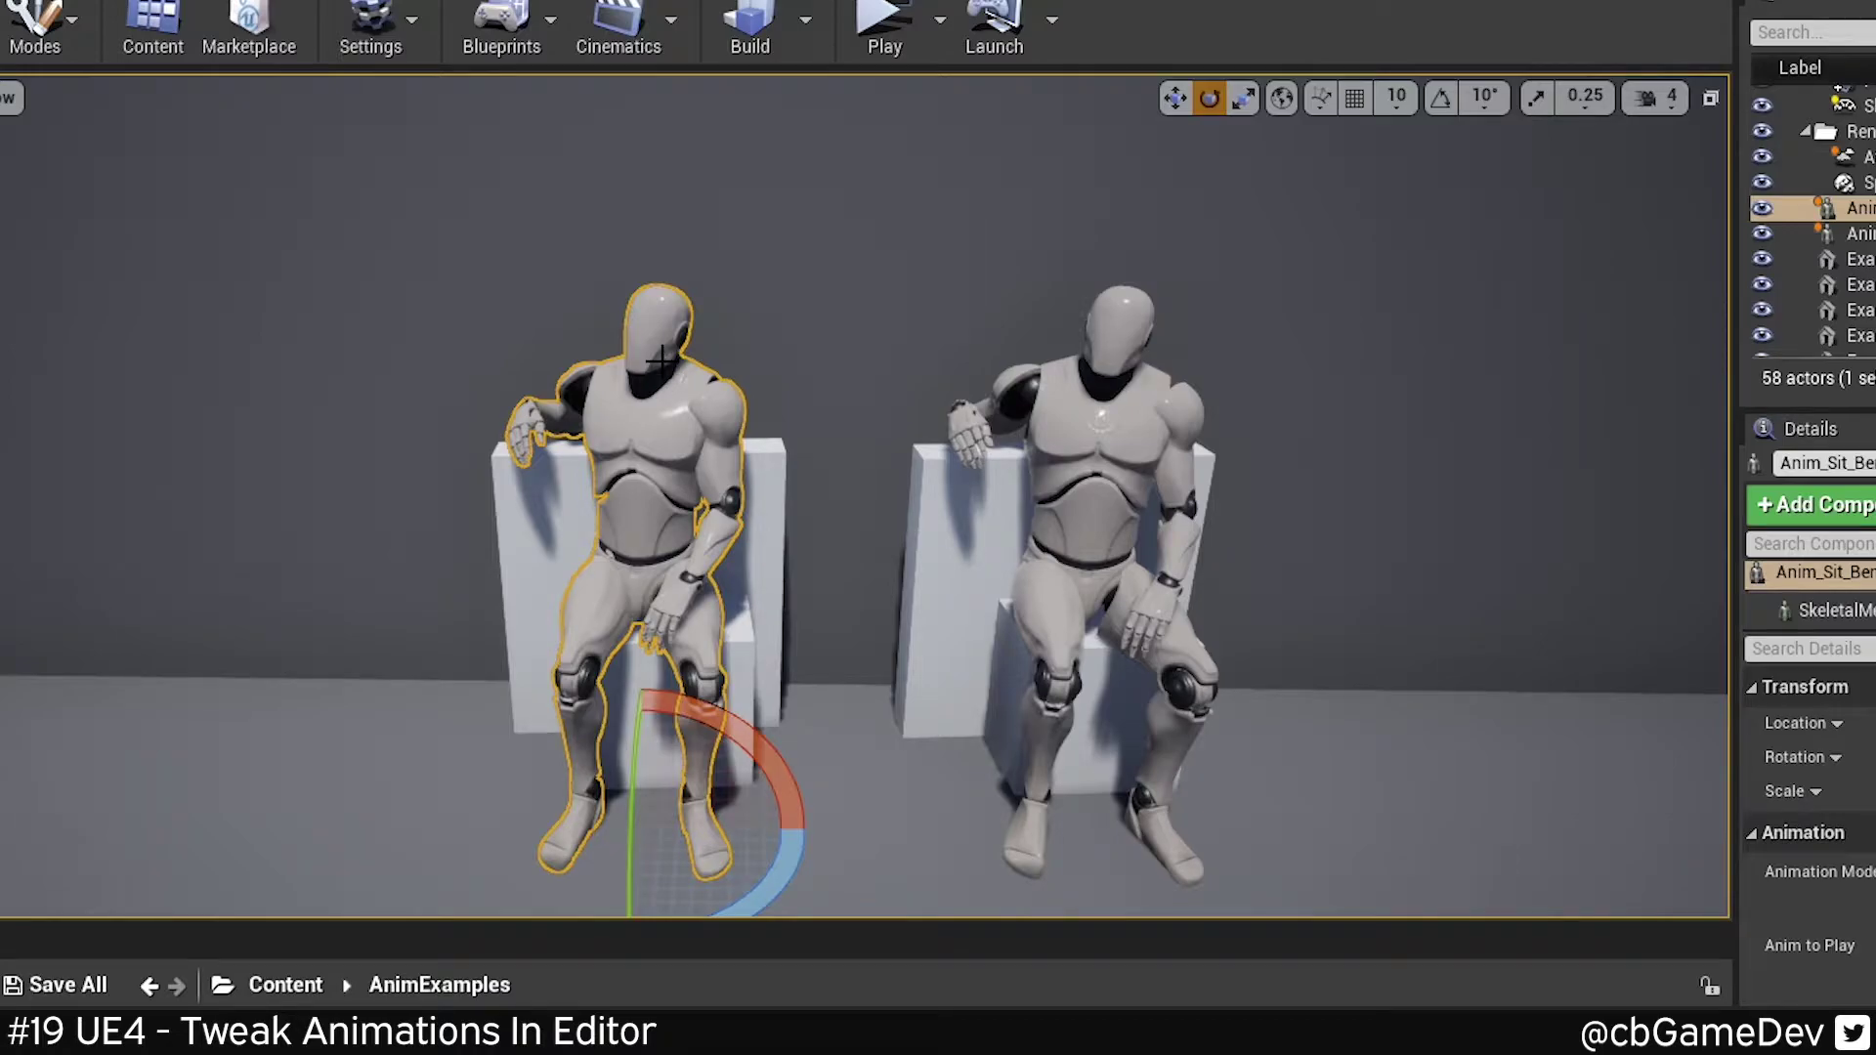
scroll(663, 367, down, 1)
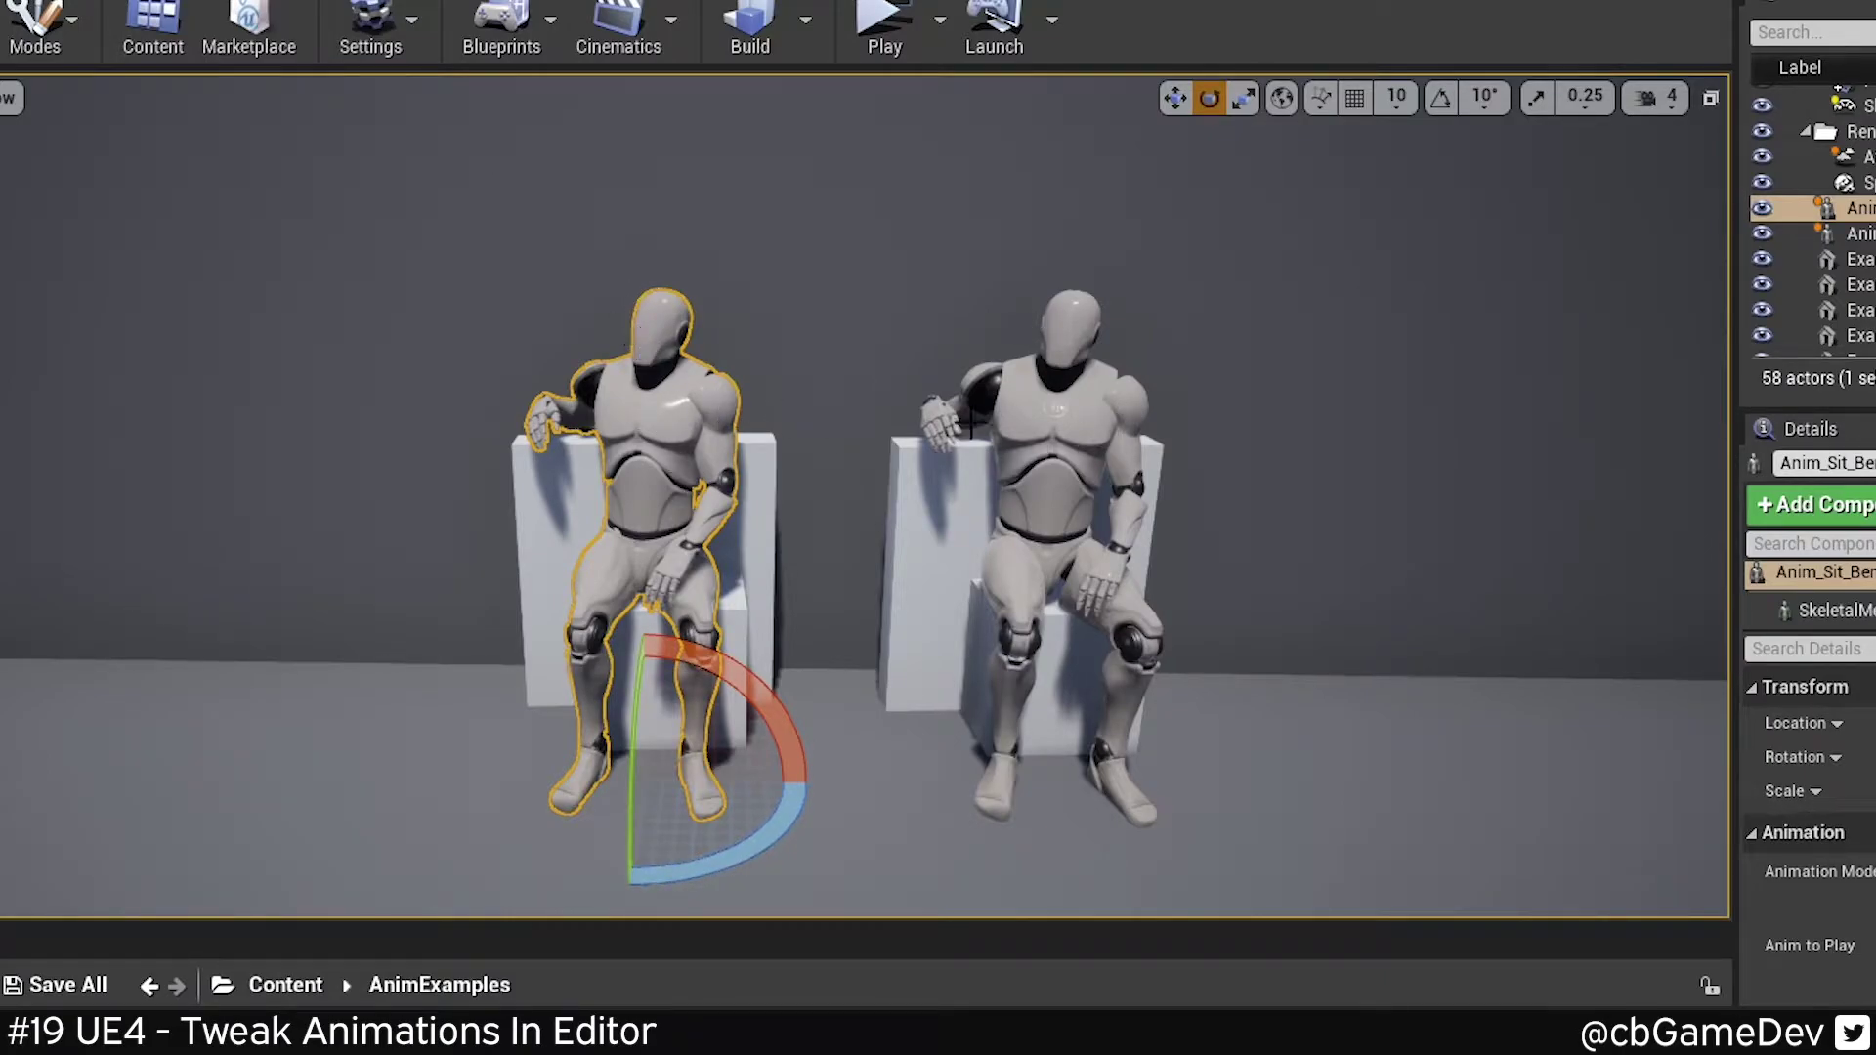
right_drag(594, 524, 620, 492)
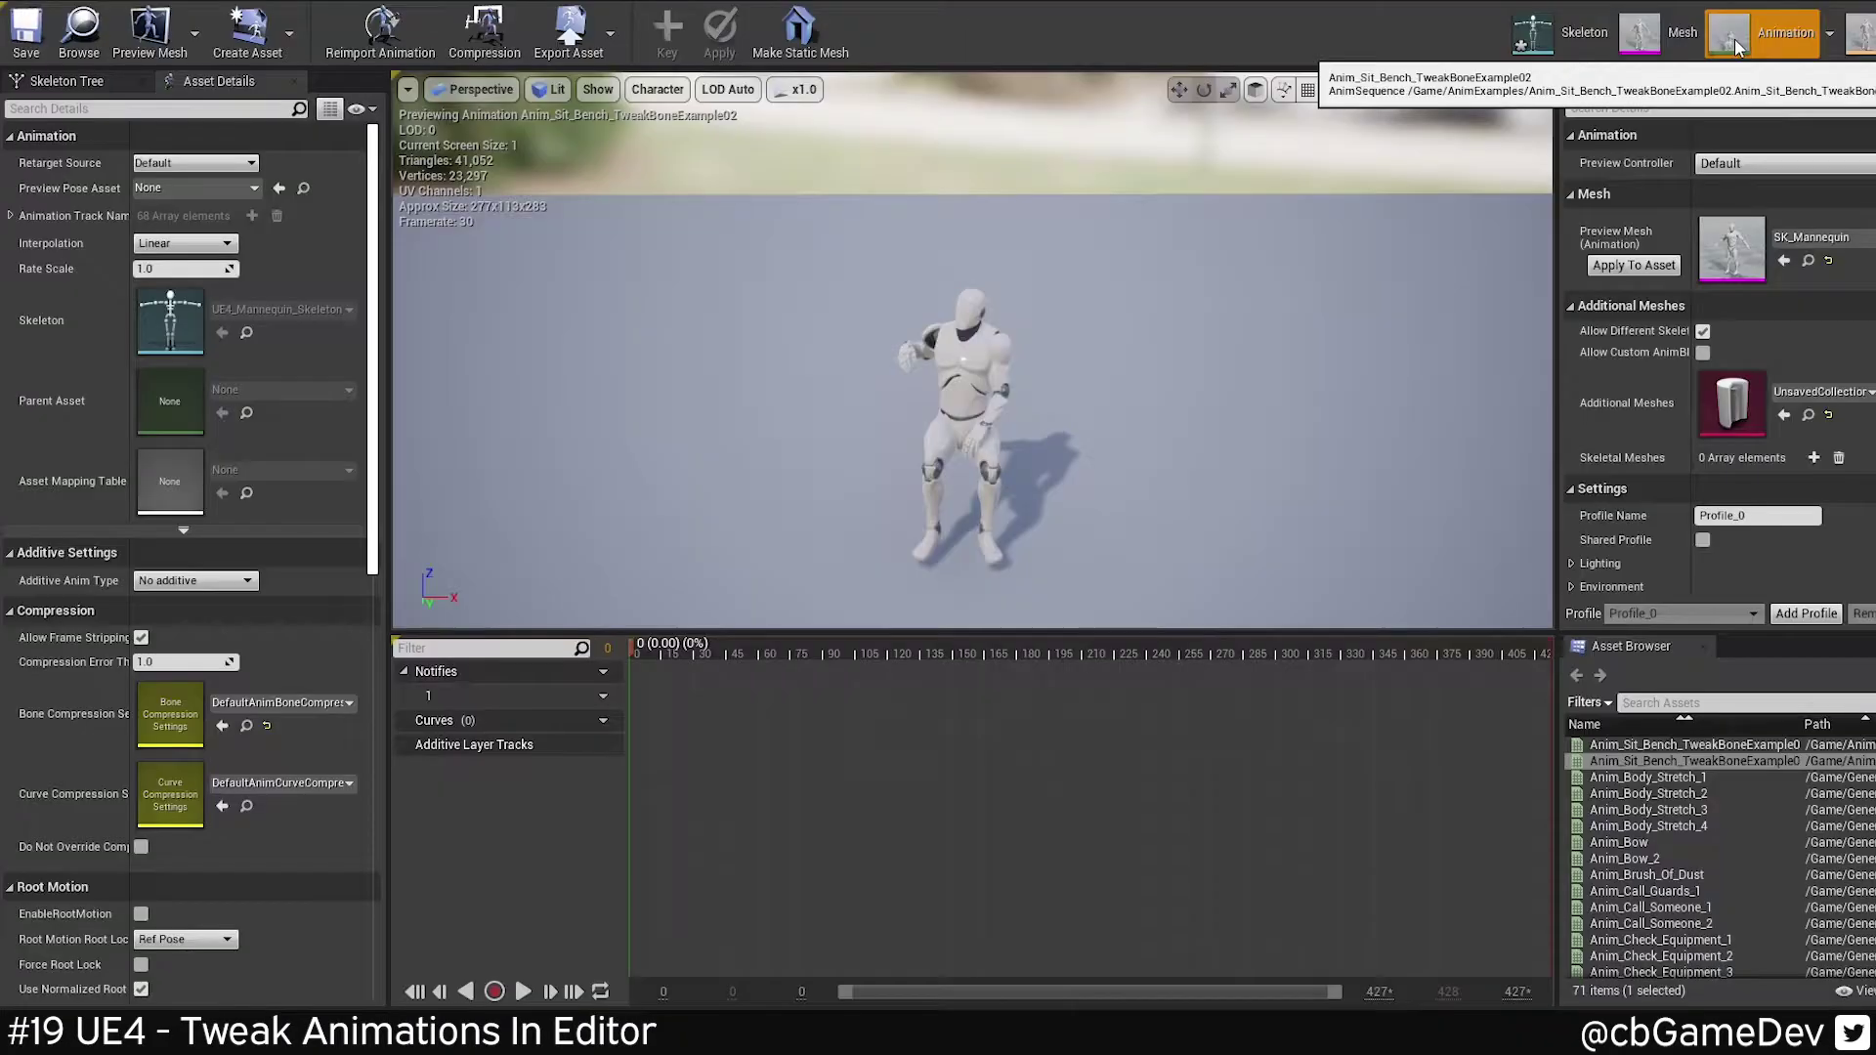
- Select the head bone of Anim_Sit_Bench_TweakBoneExample02 in its skeleton hierarchy
click(54, 82)
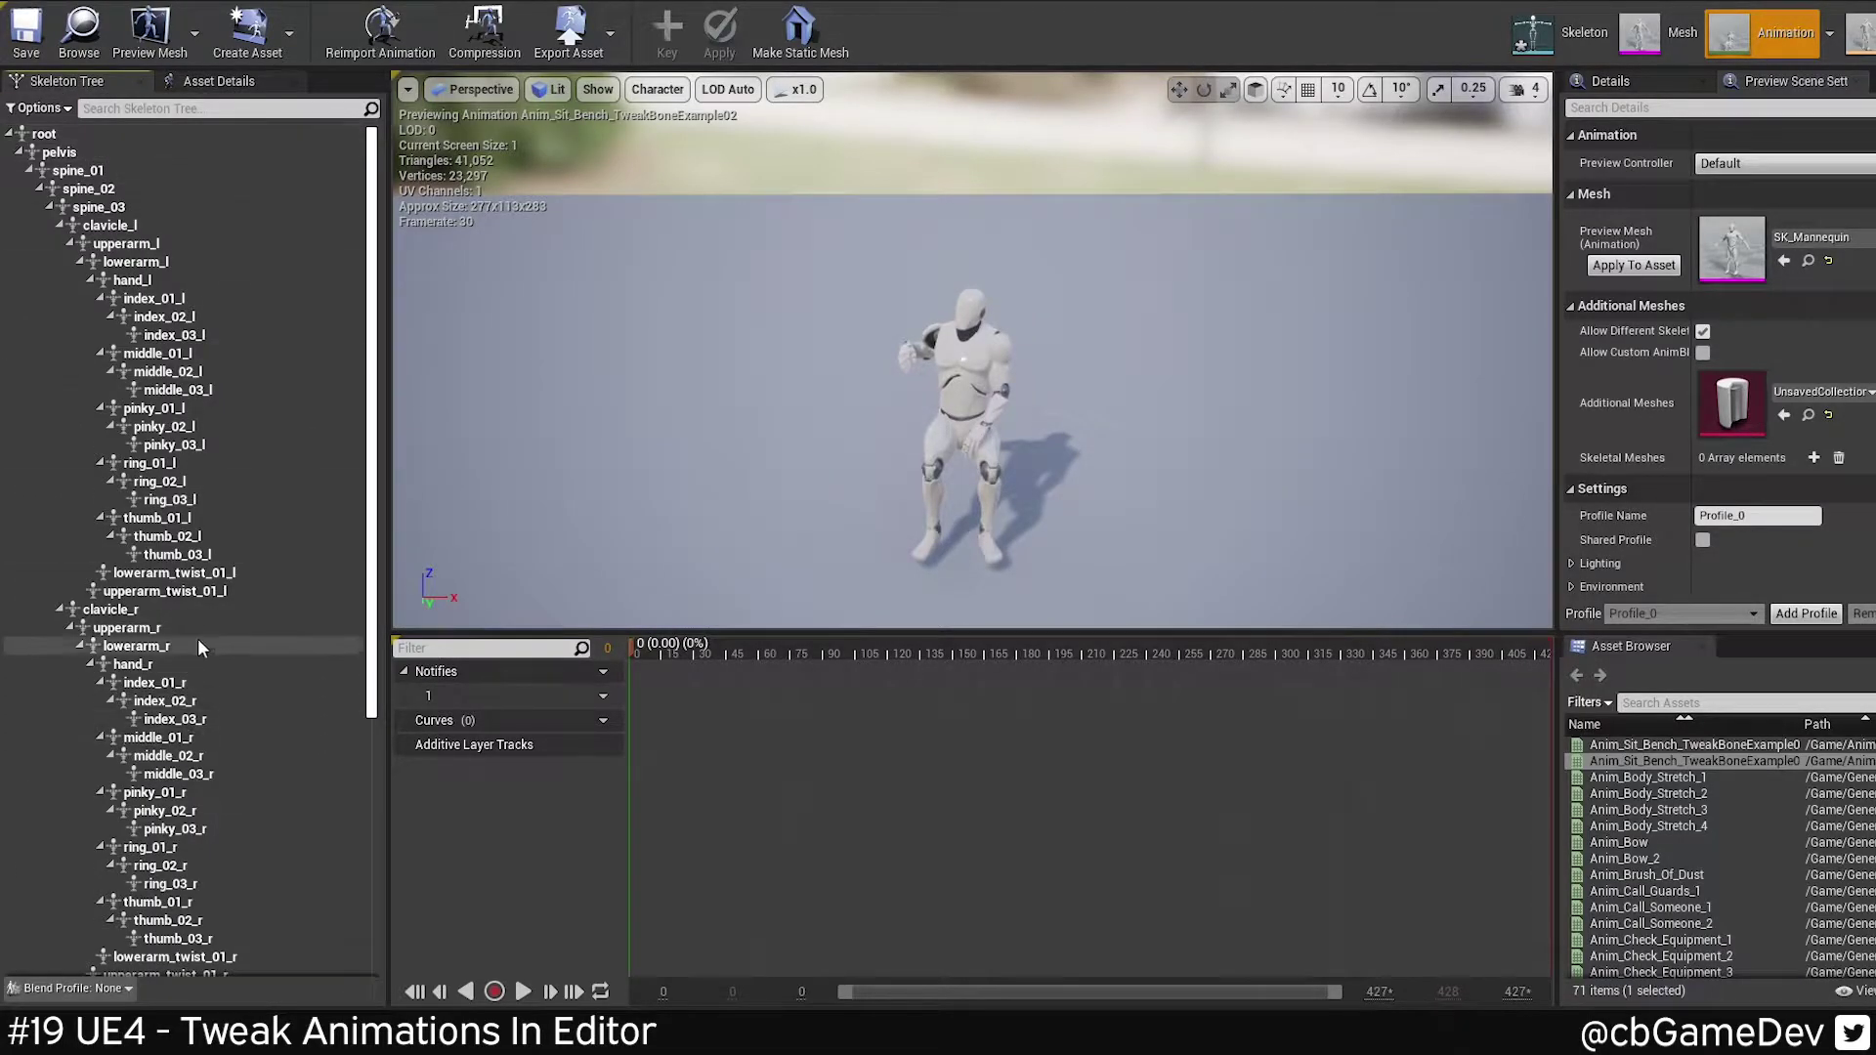
scroll(201, 446, down, 5)
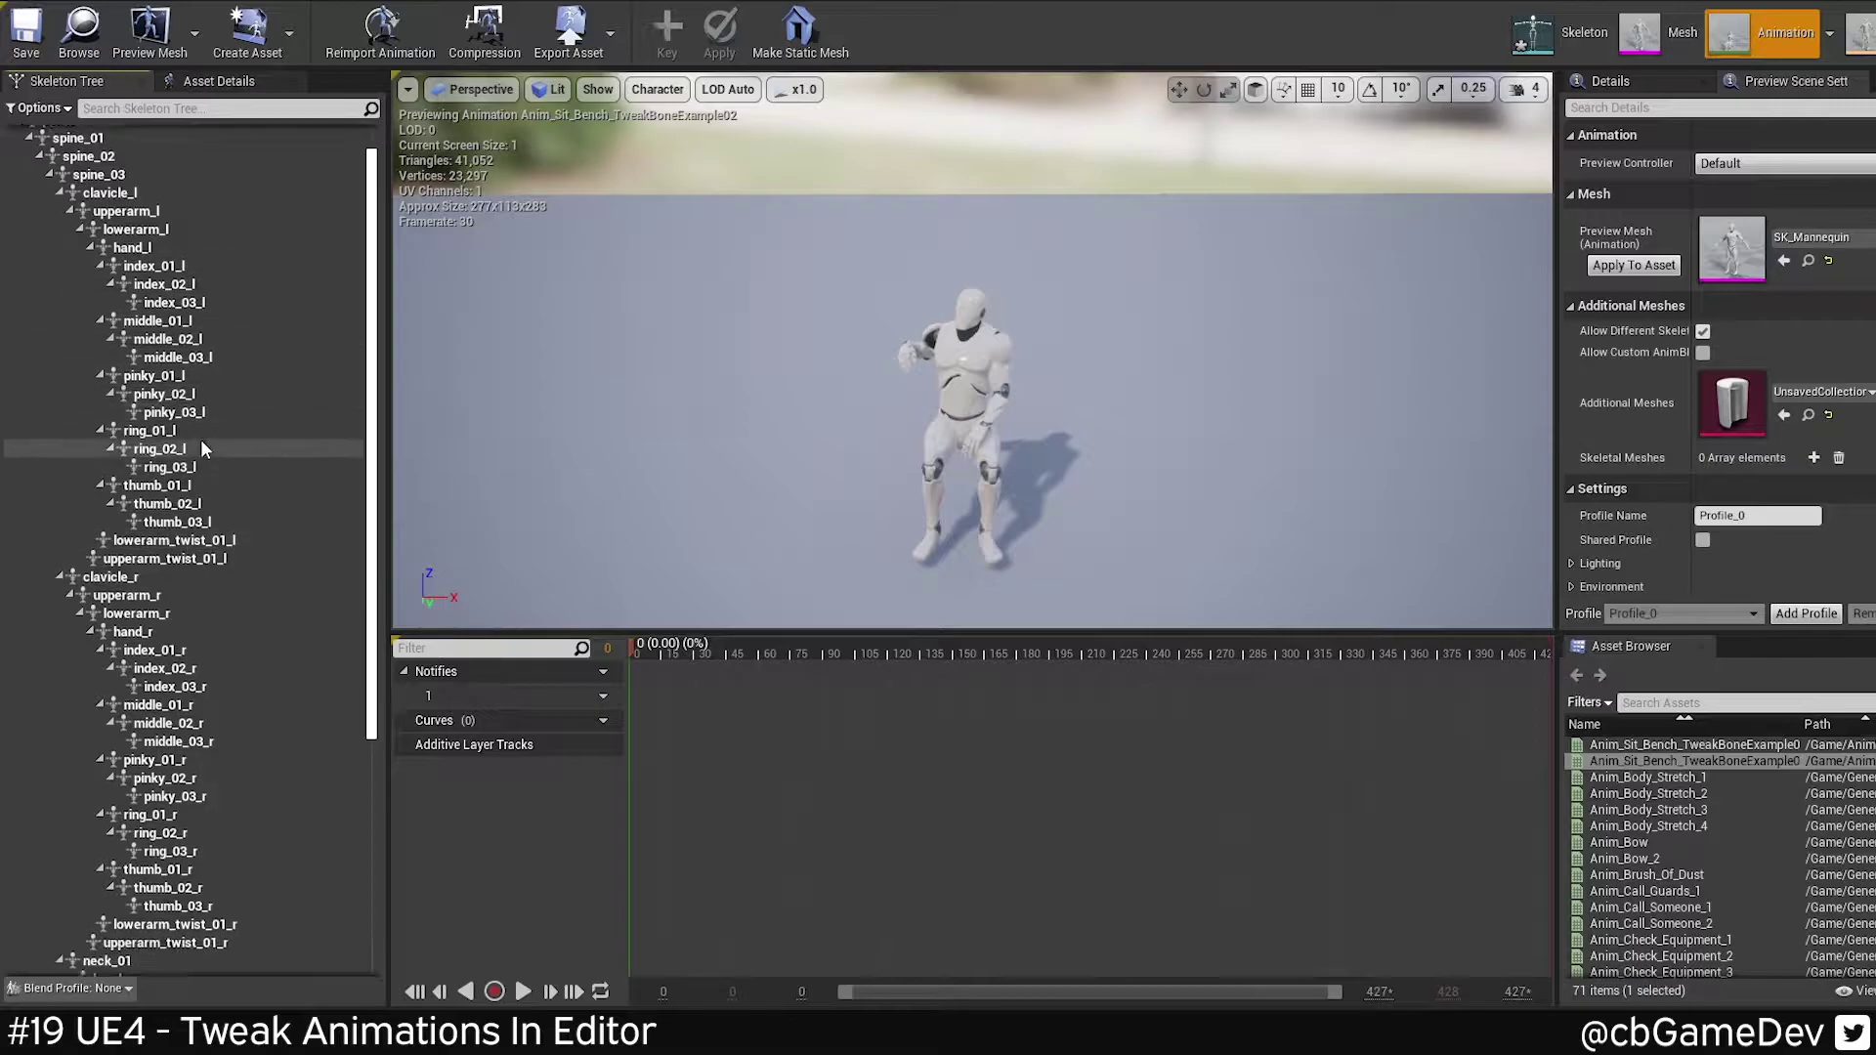
click(117, 849)
click(1255, 90)
click(1256, 90)
click(138, 848)
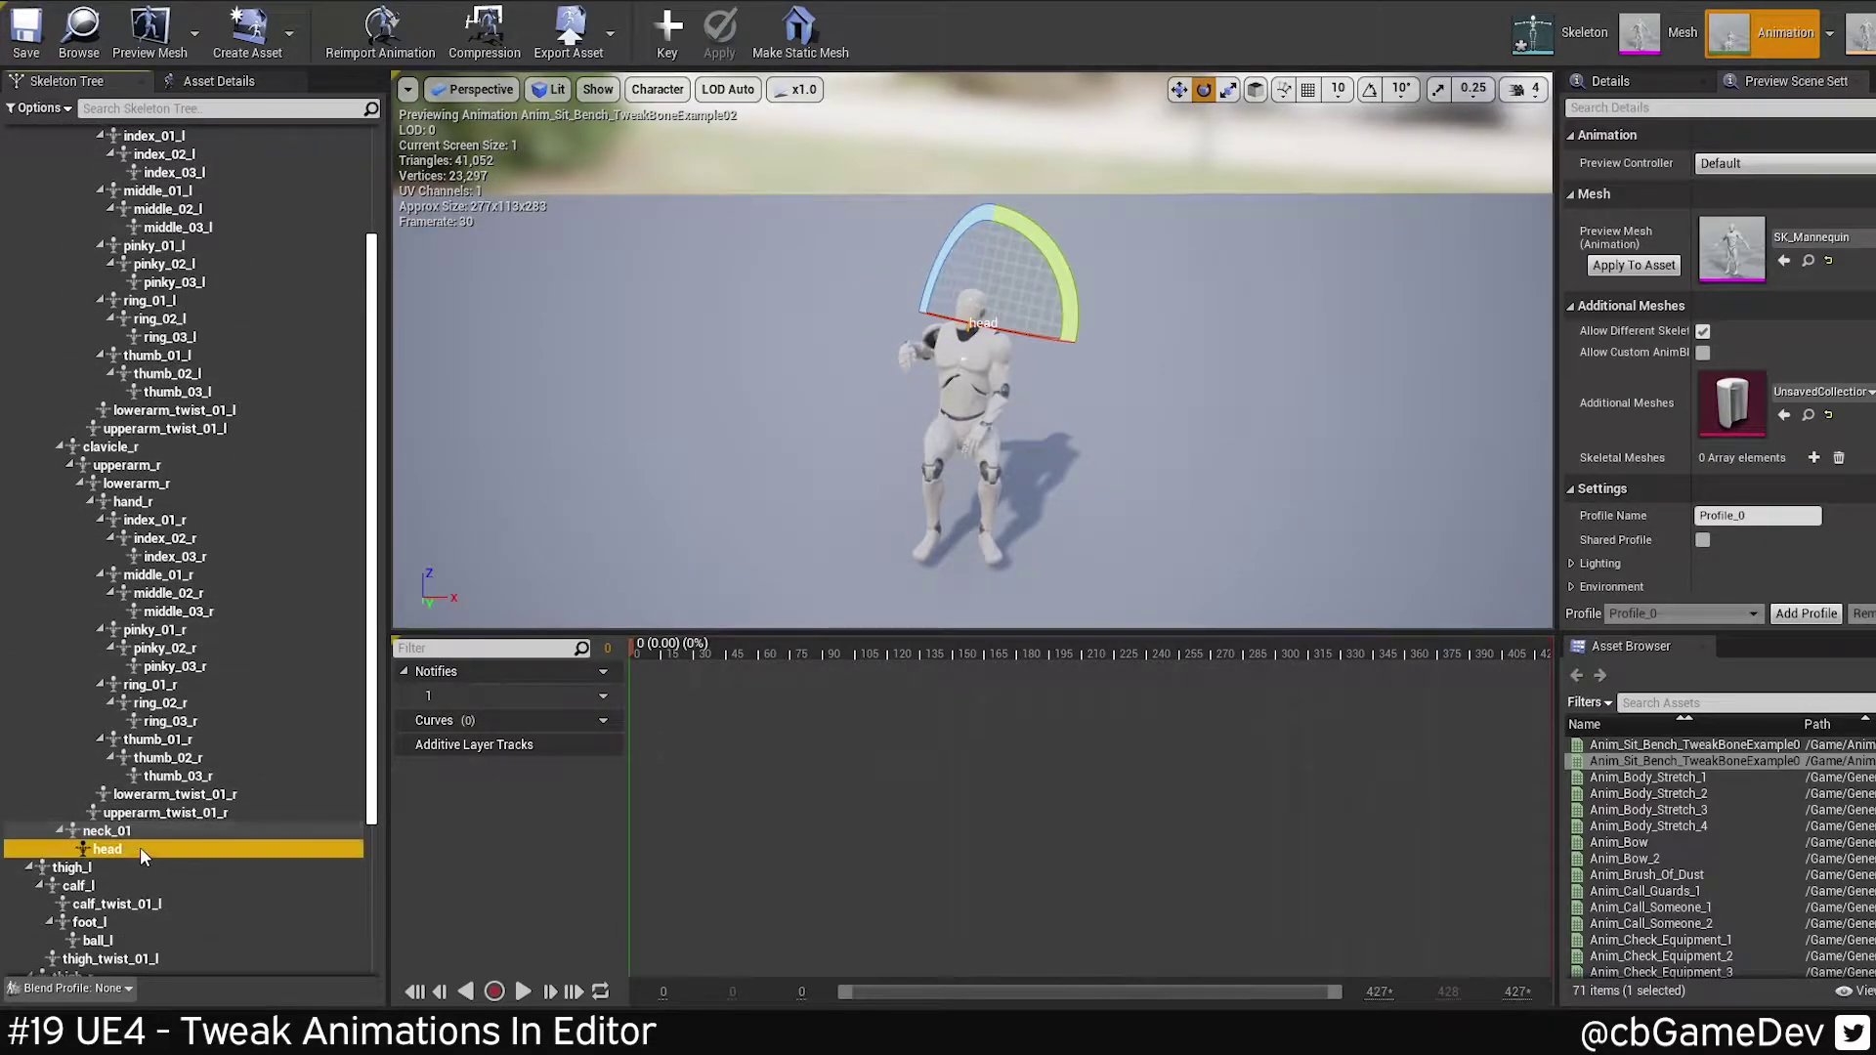
mouse_move(860, 473)
right_down()
mouse_move(884, 469)
mouse_move(860, 473)
right_up()
key(w)
key(s)
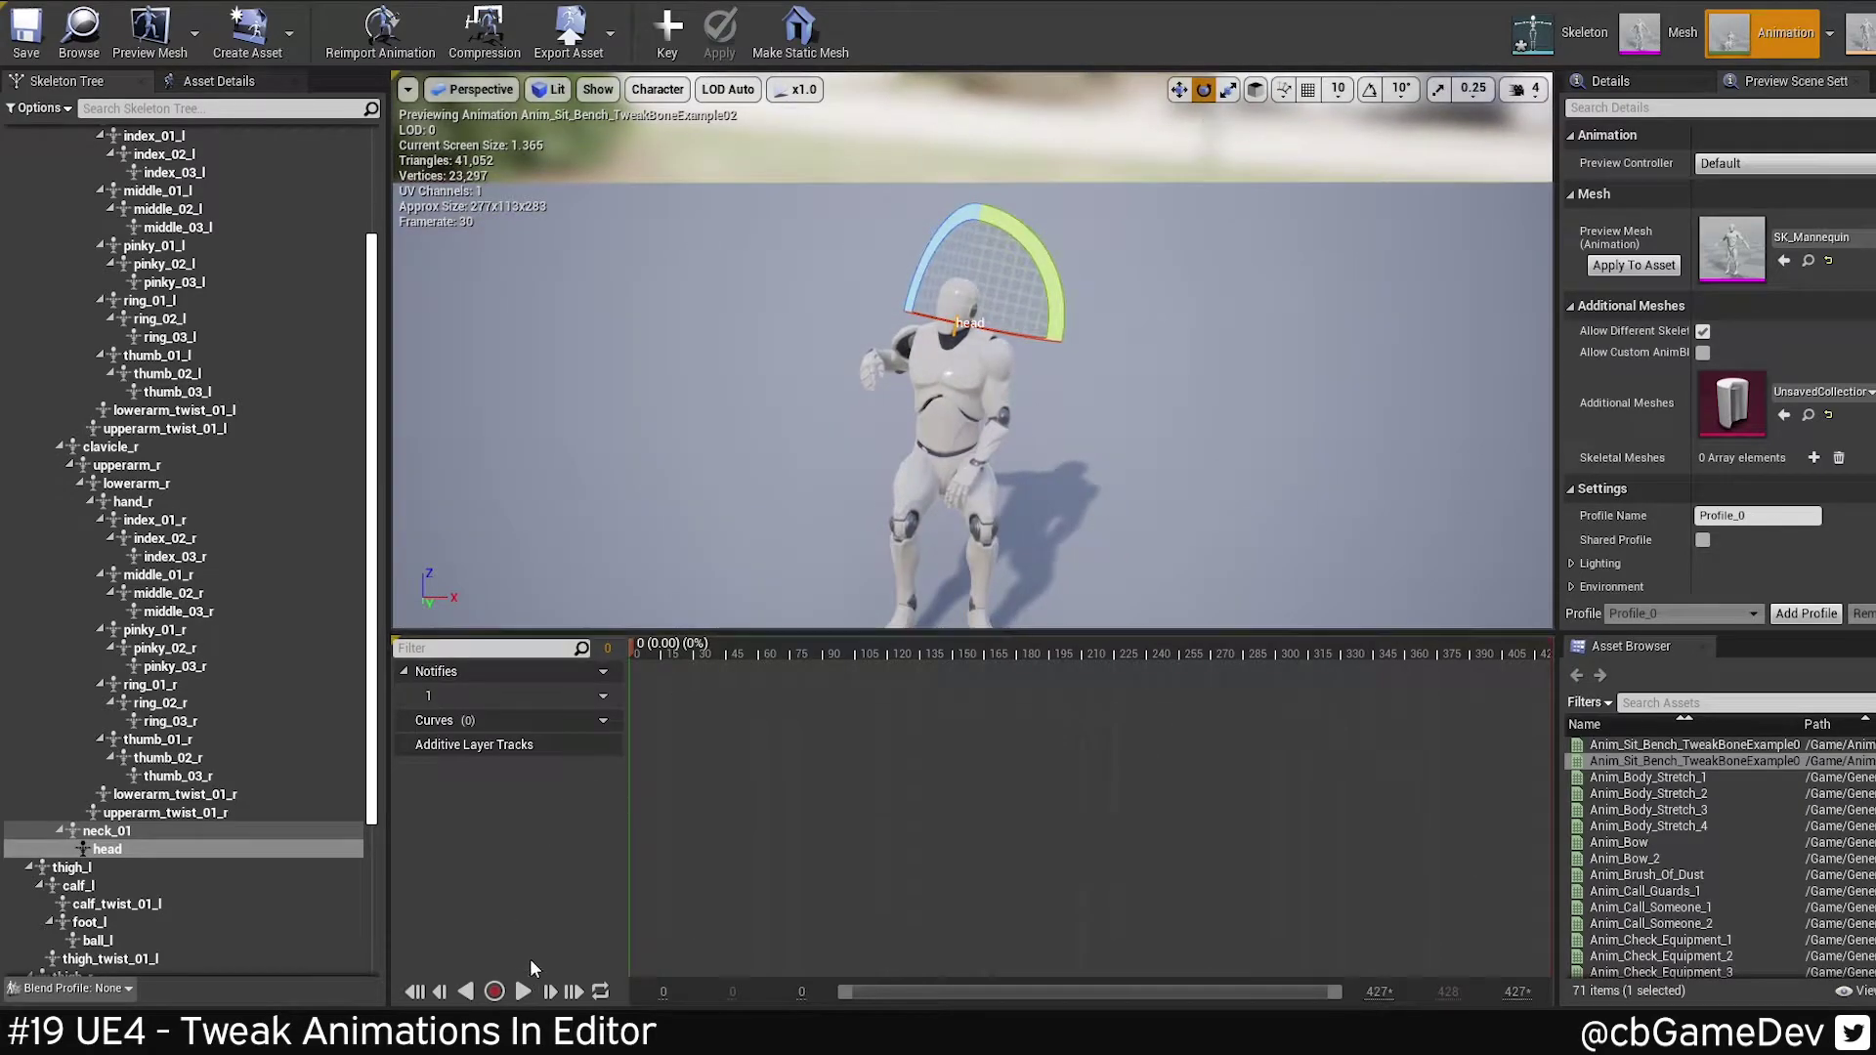
- At frame 0, rotate the head bone about 37° around the world vertical axis, key it and apply the change
click(525, 994)
click(525, 994)
drag(663, 652, 615, 652)
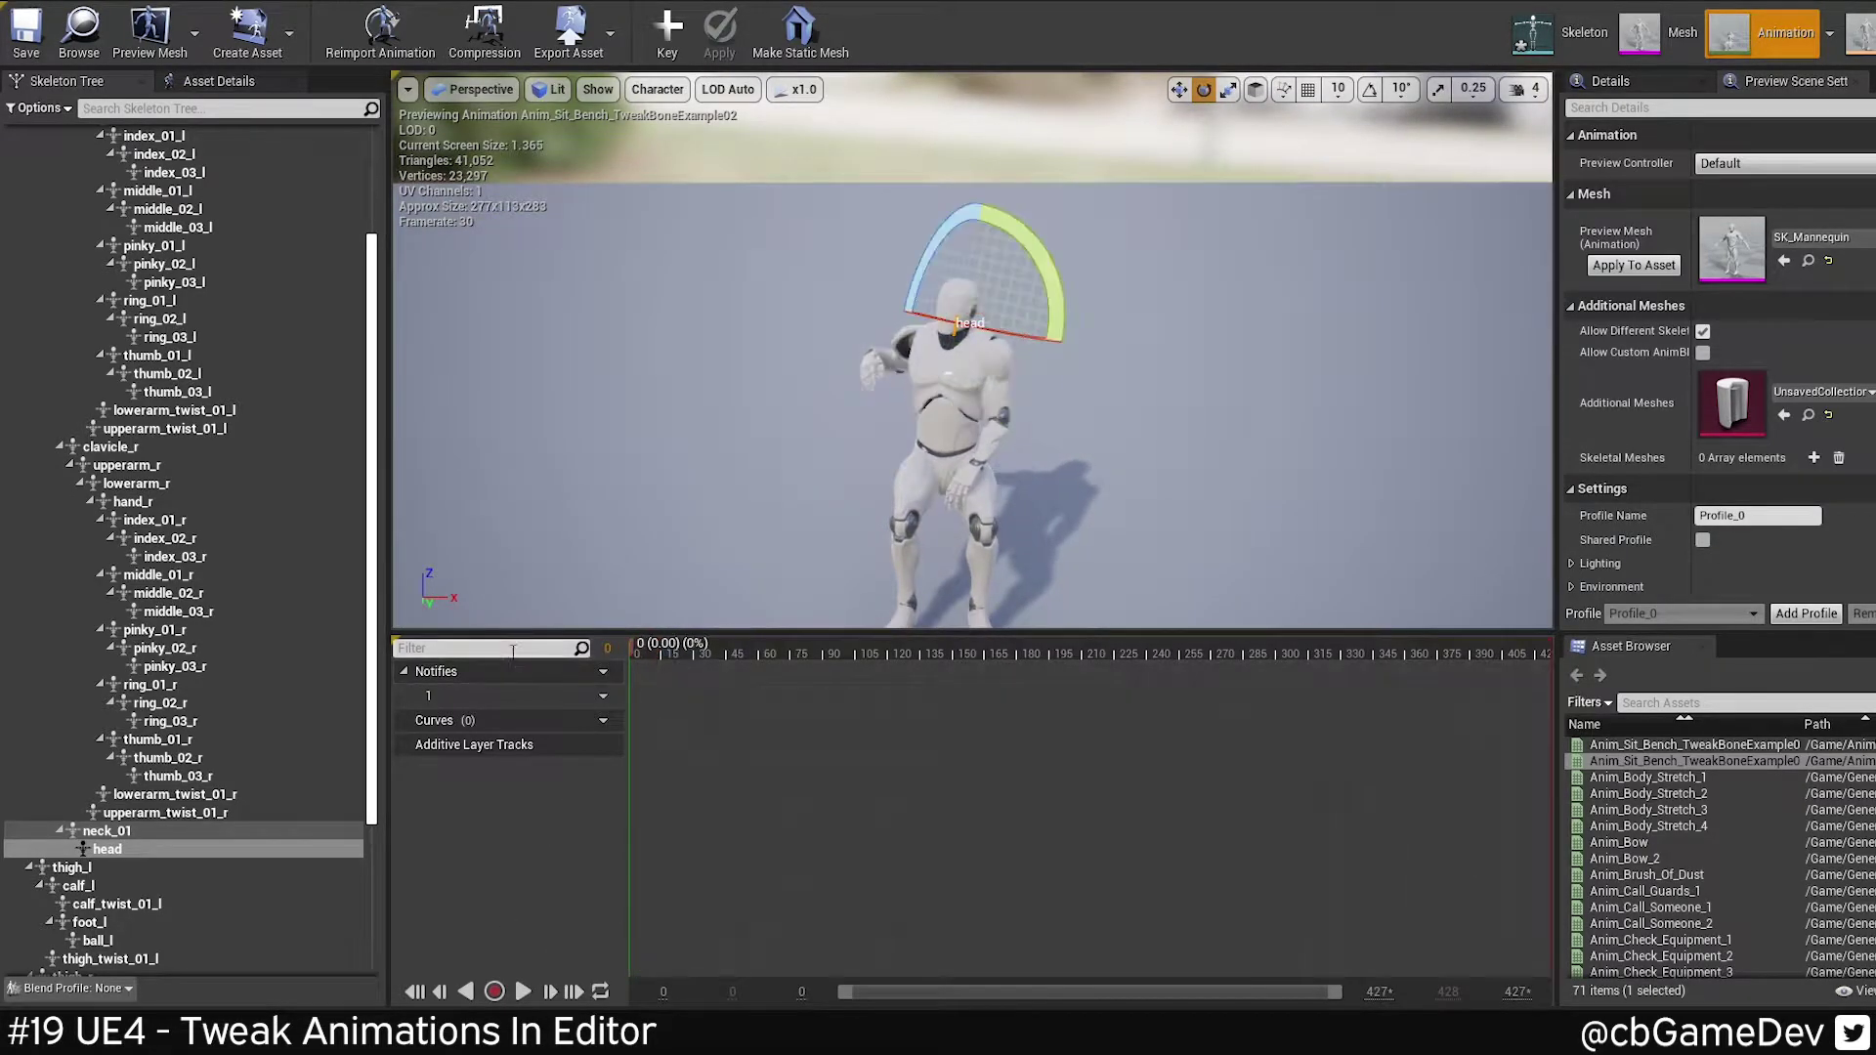
click(1255, 90)
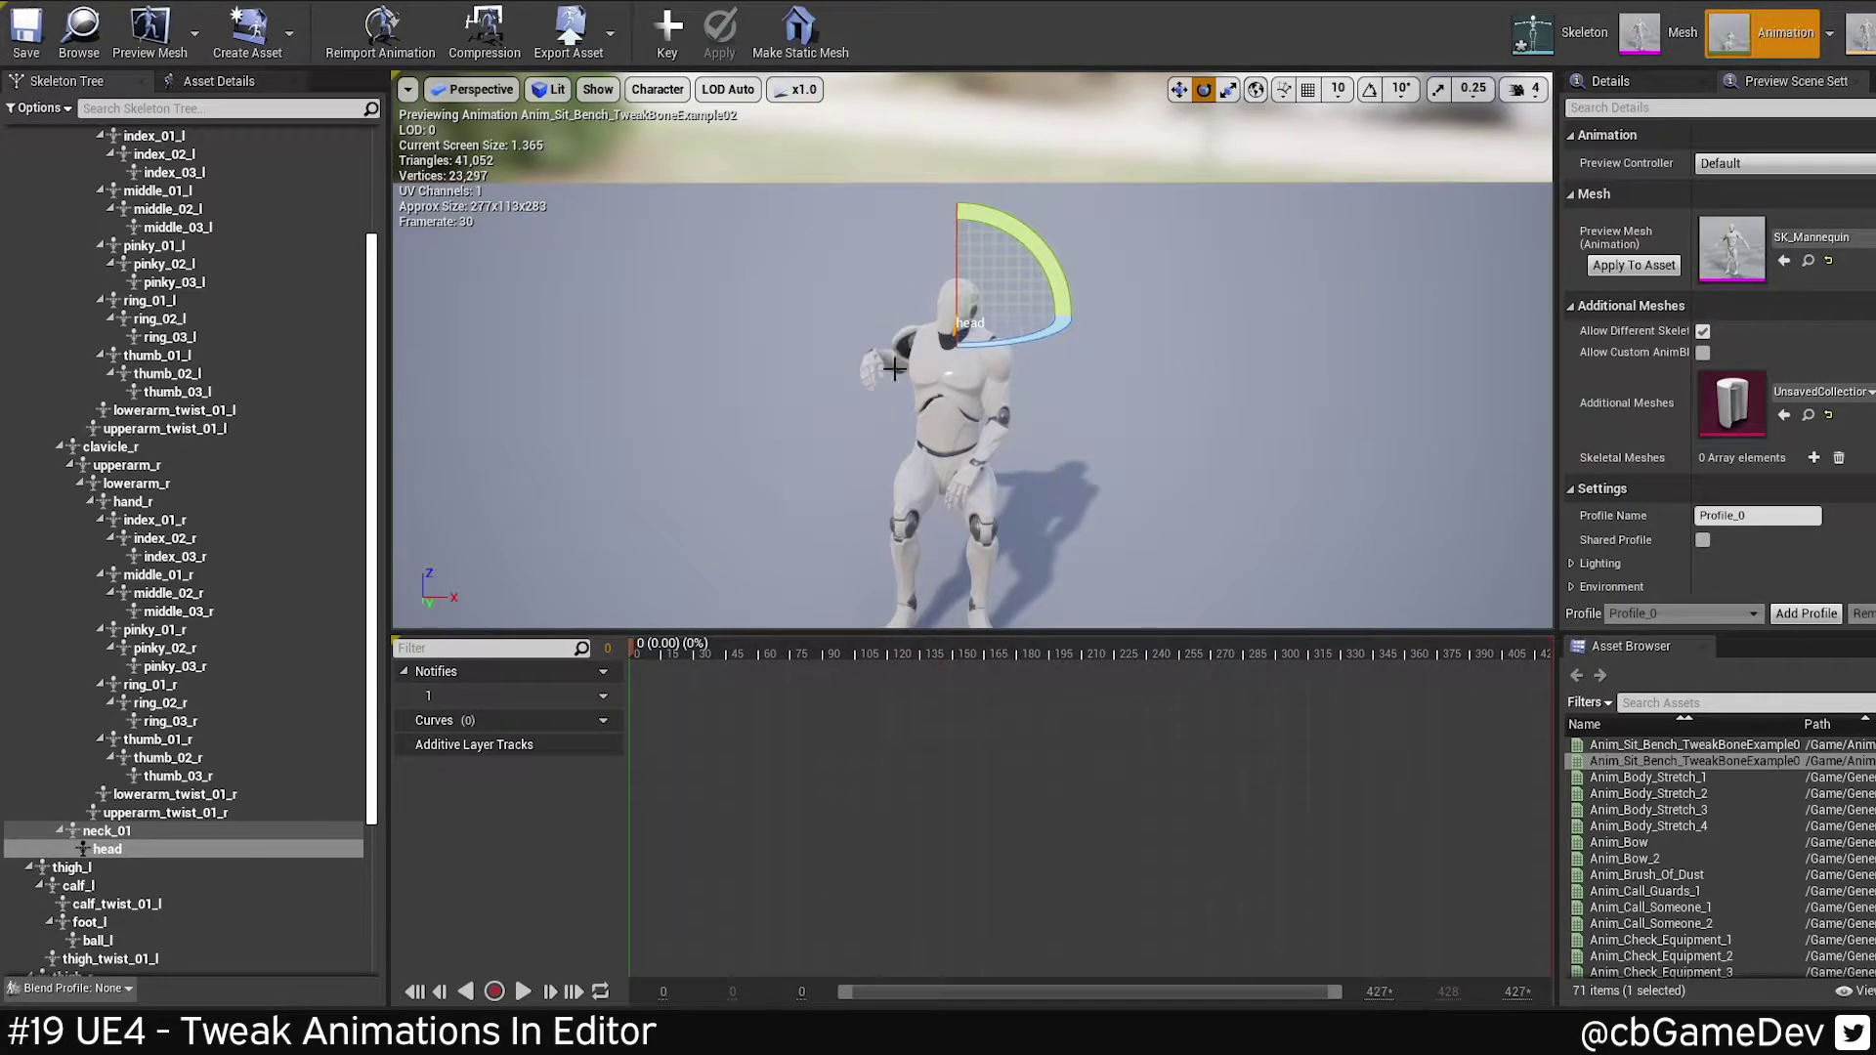
drag(981, 344, 987, 344)
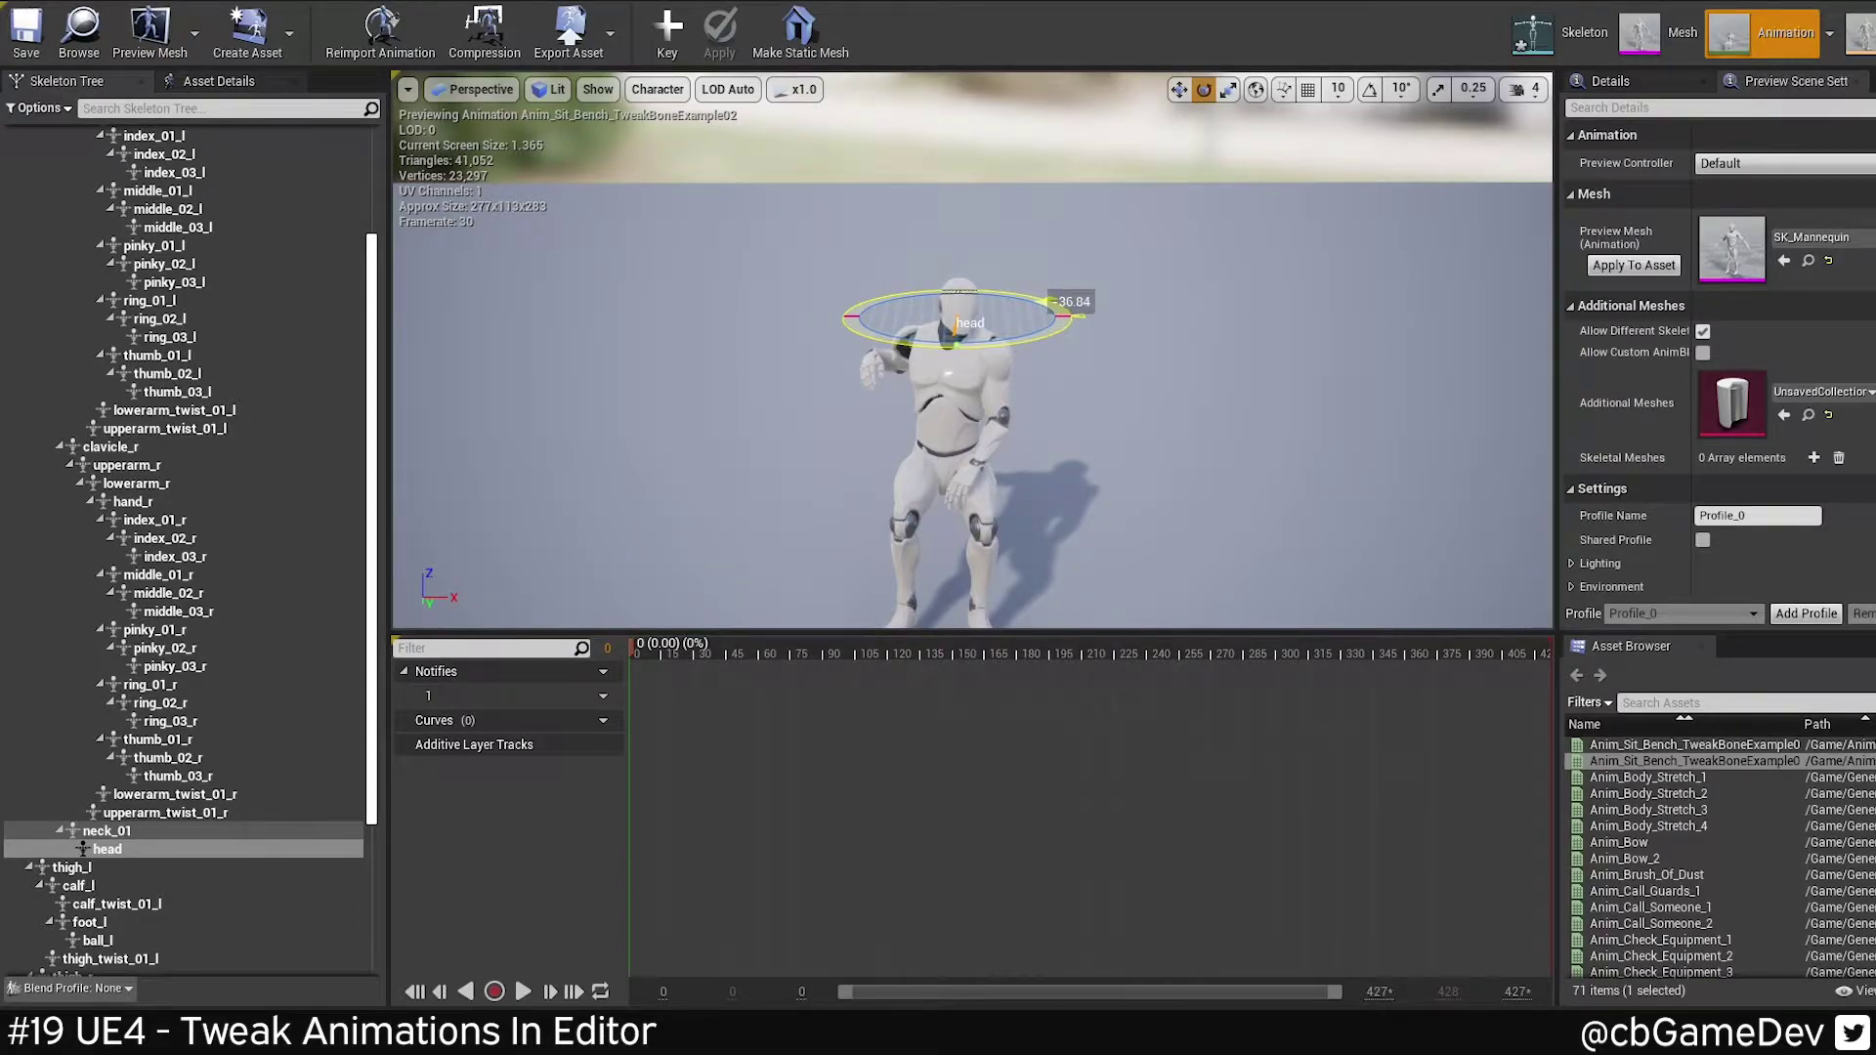
drag(987, 344, 1007, 344)
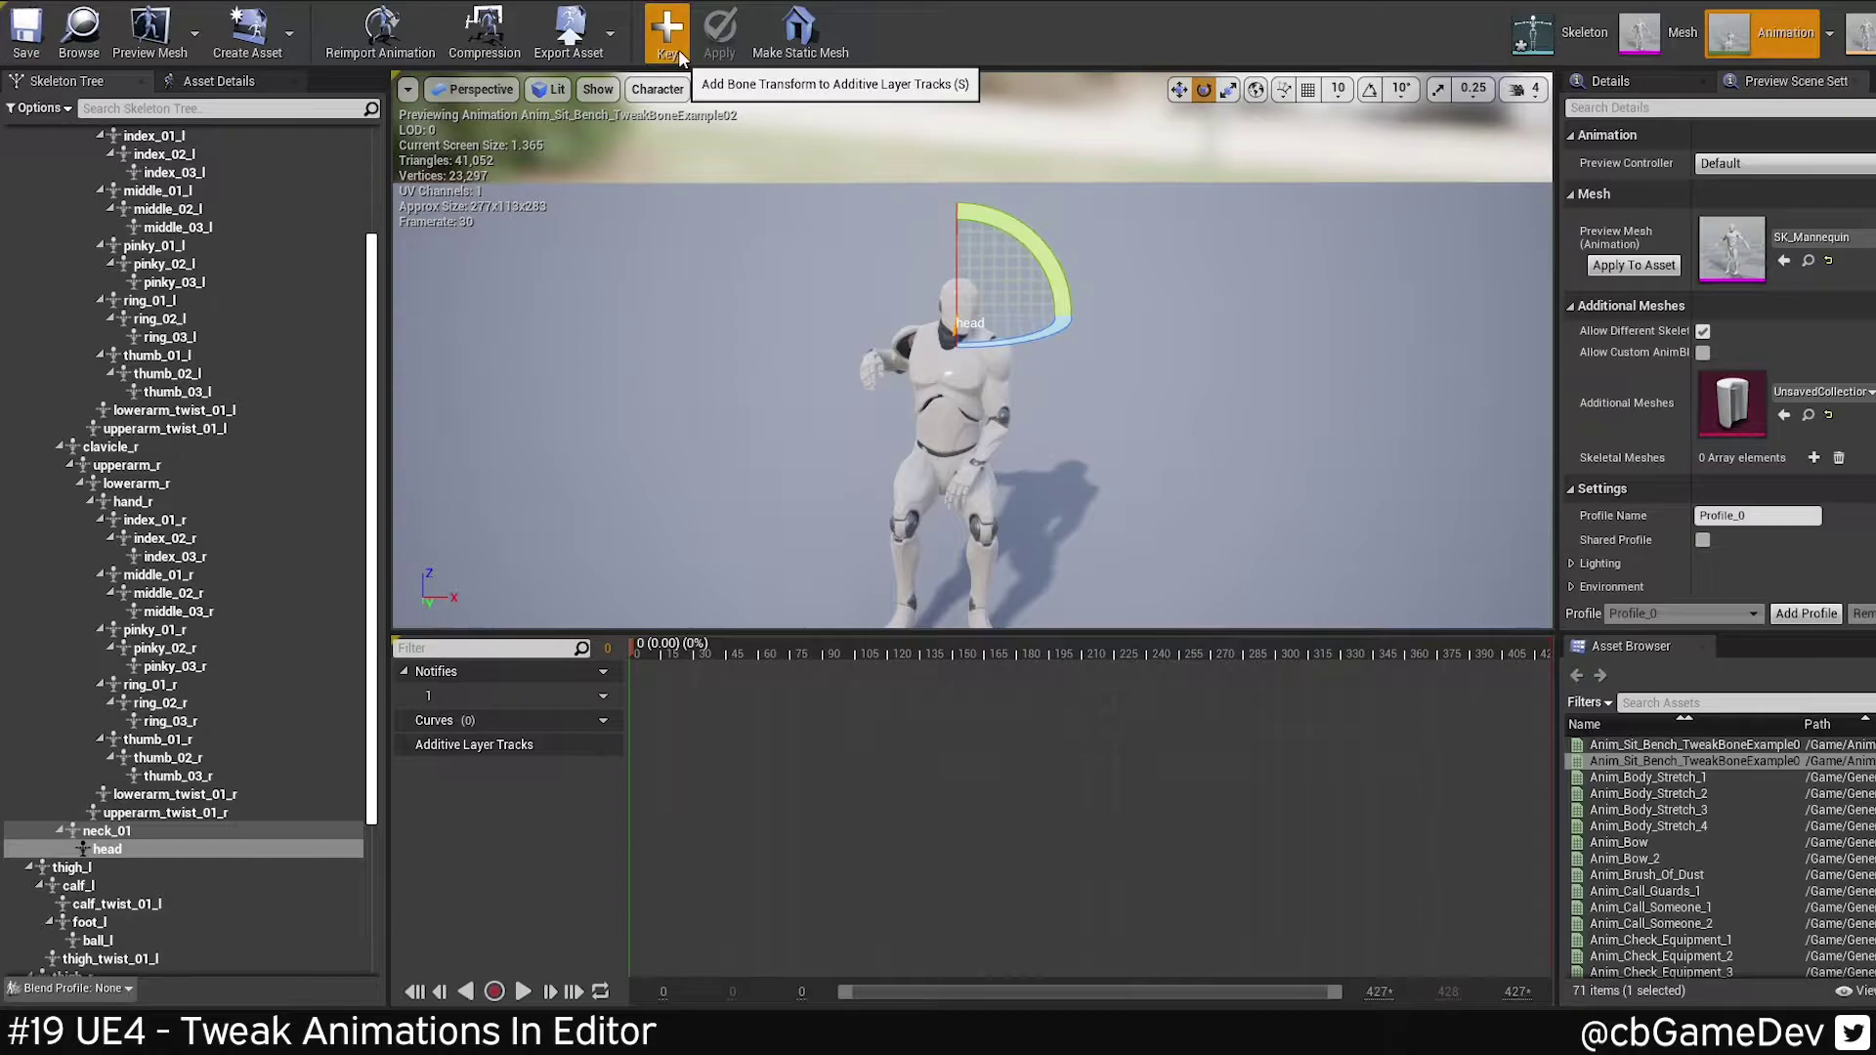
click(674, 39)
click(719, 35)
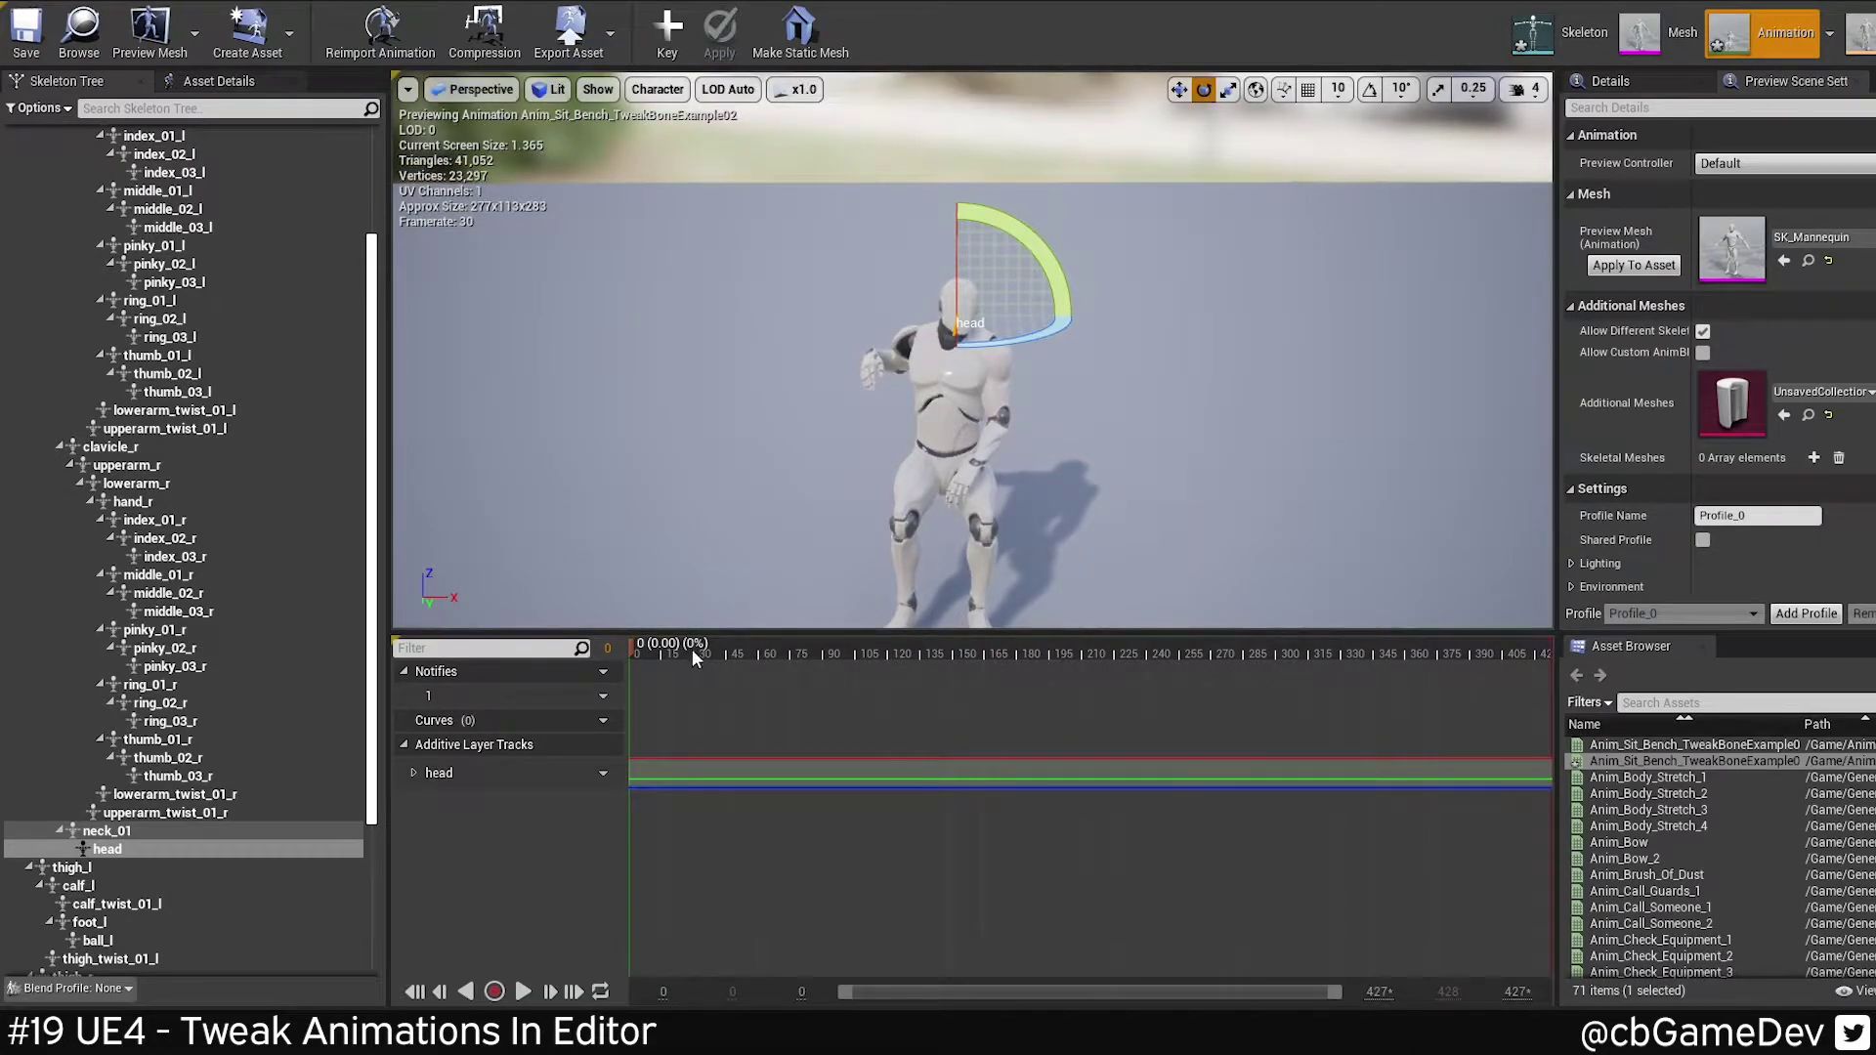
- Scrub and play the bench animation to check the turned head across the timeline
drag(666, 653, 915, 647)
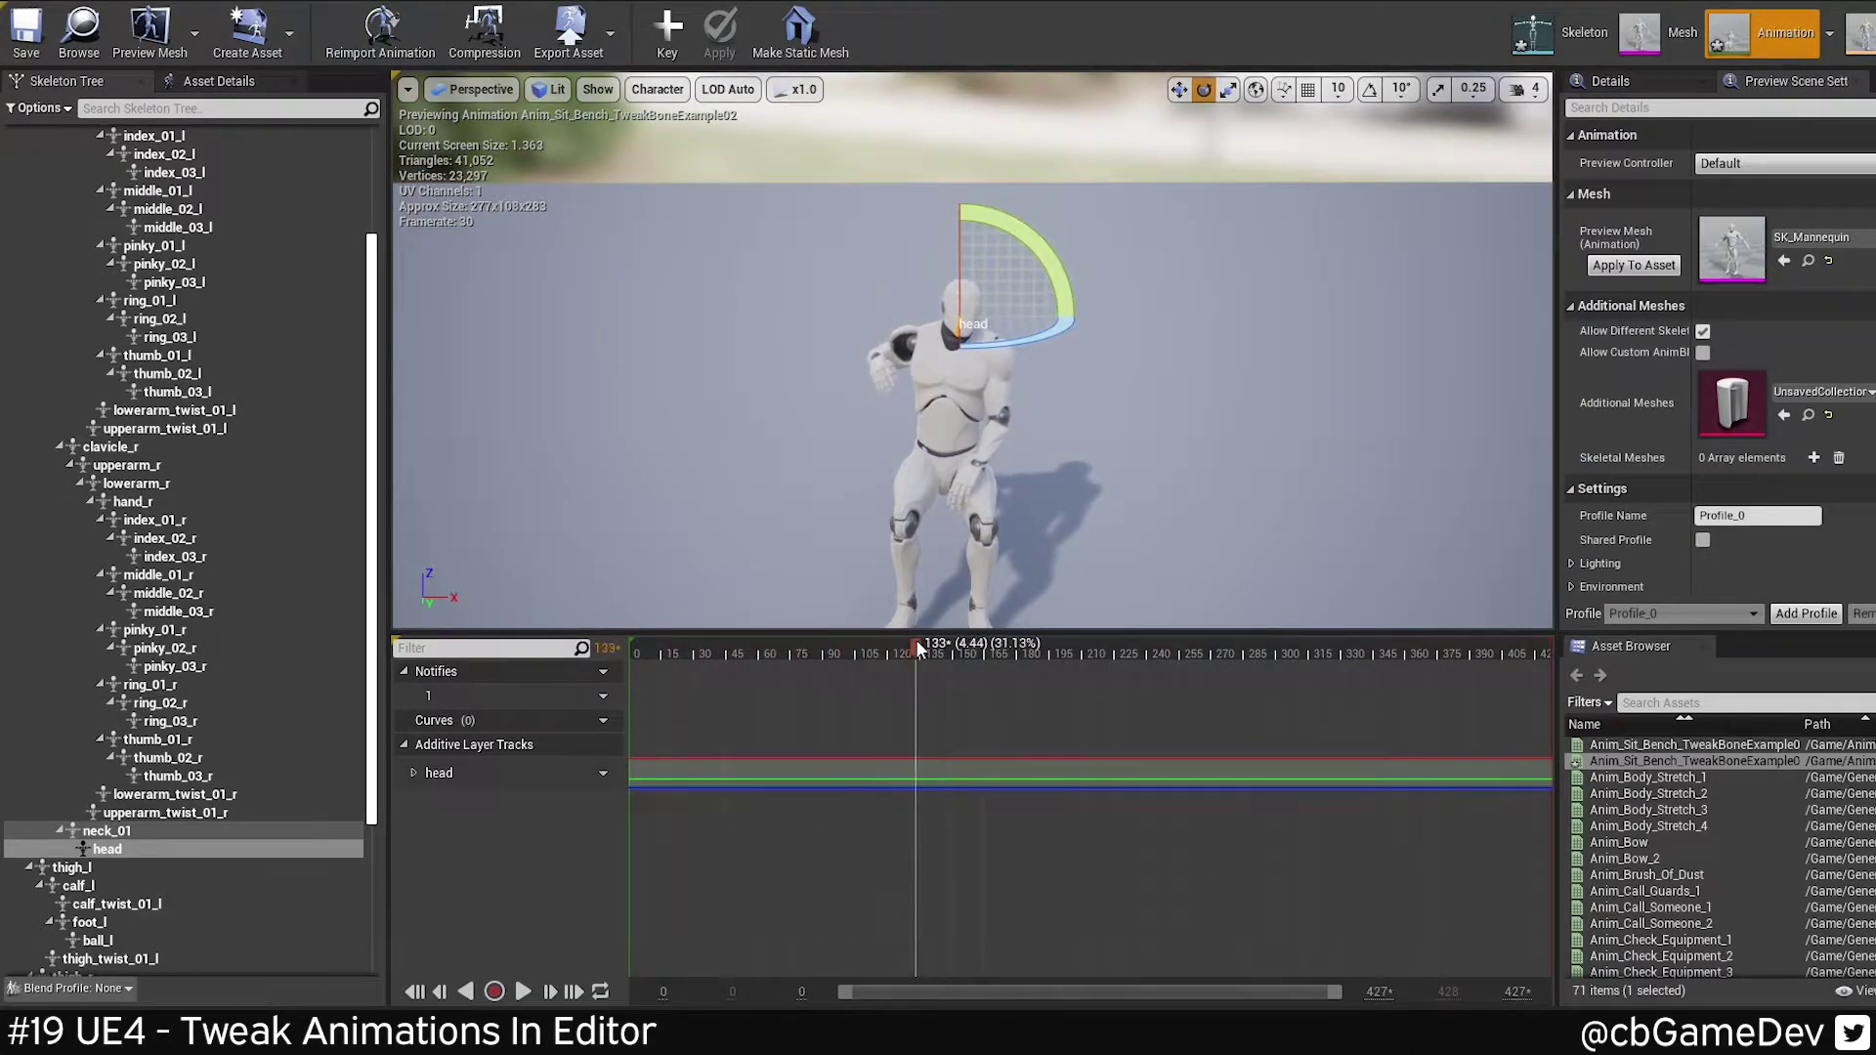
click(523, 992)
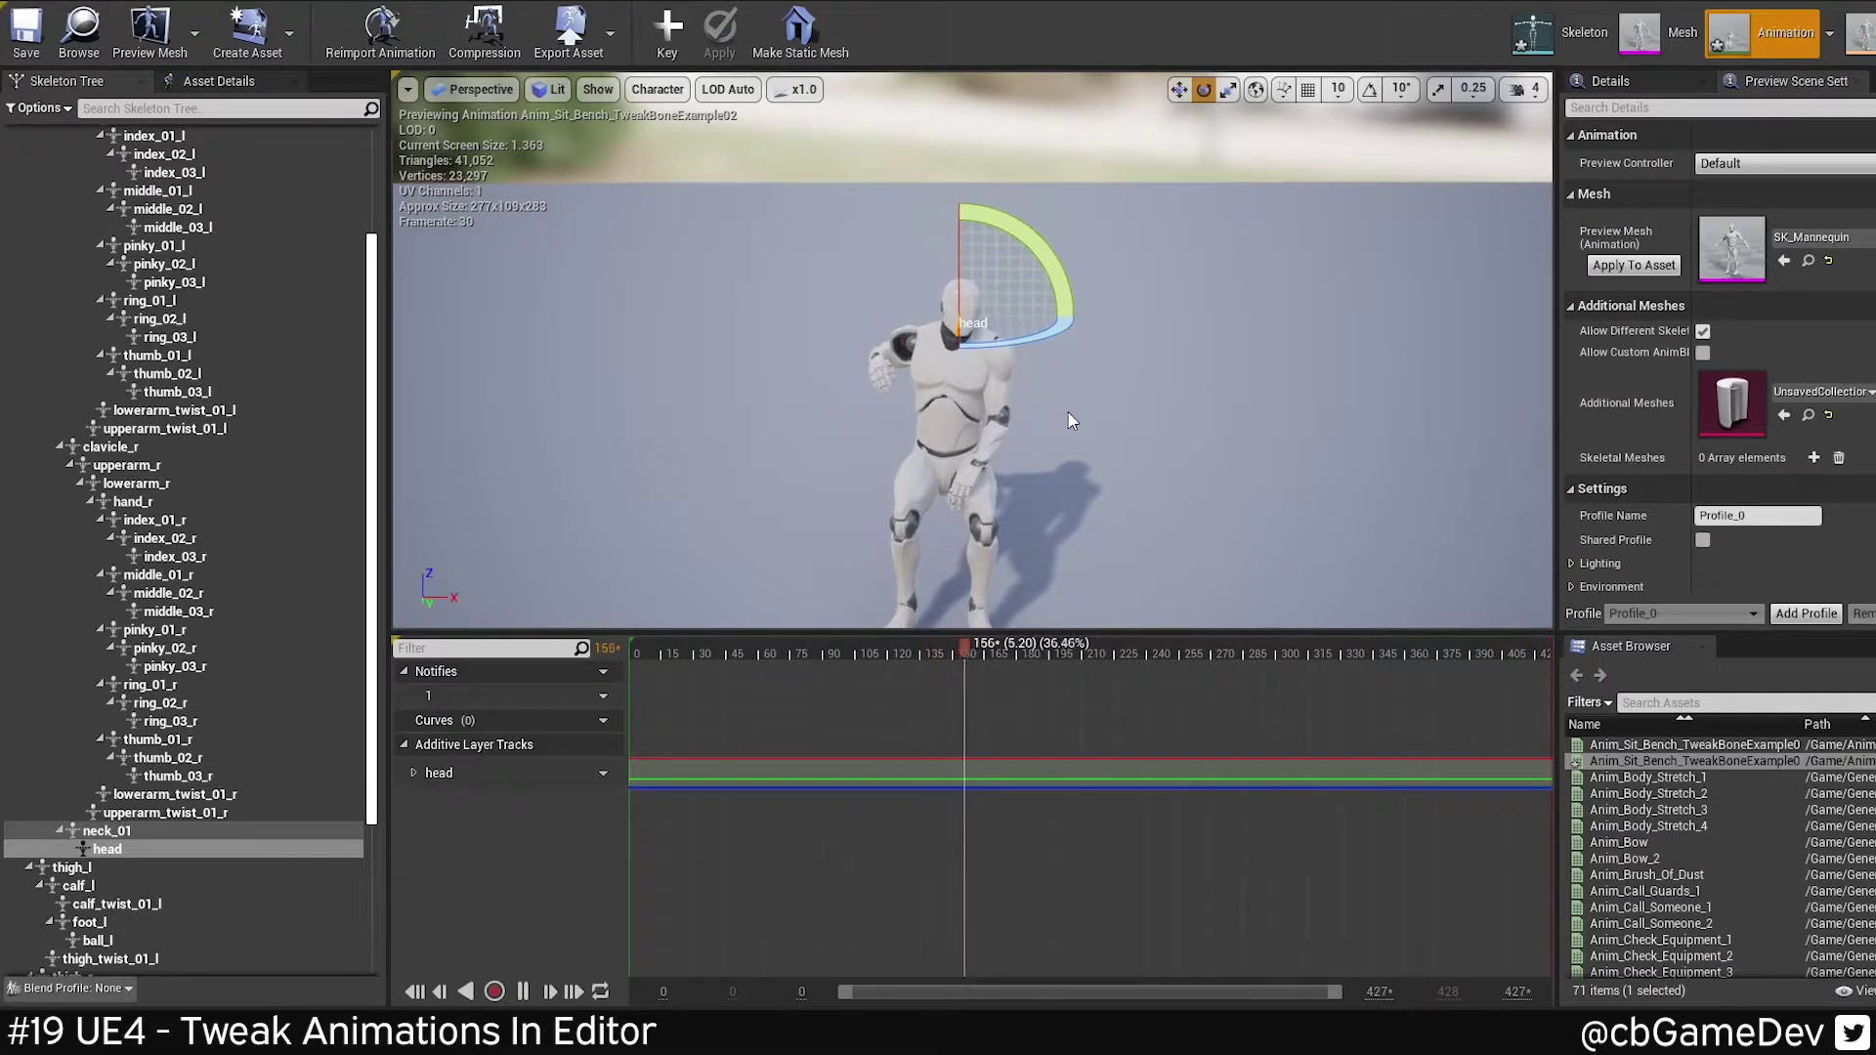
click(523, 992)
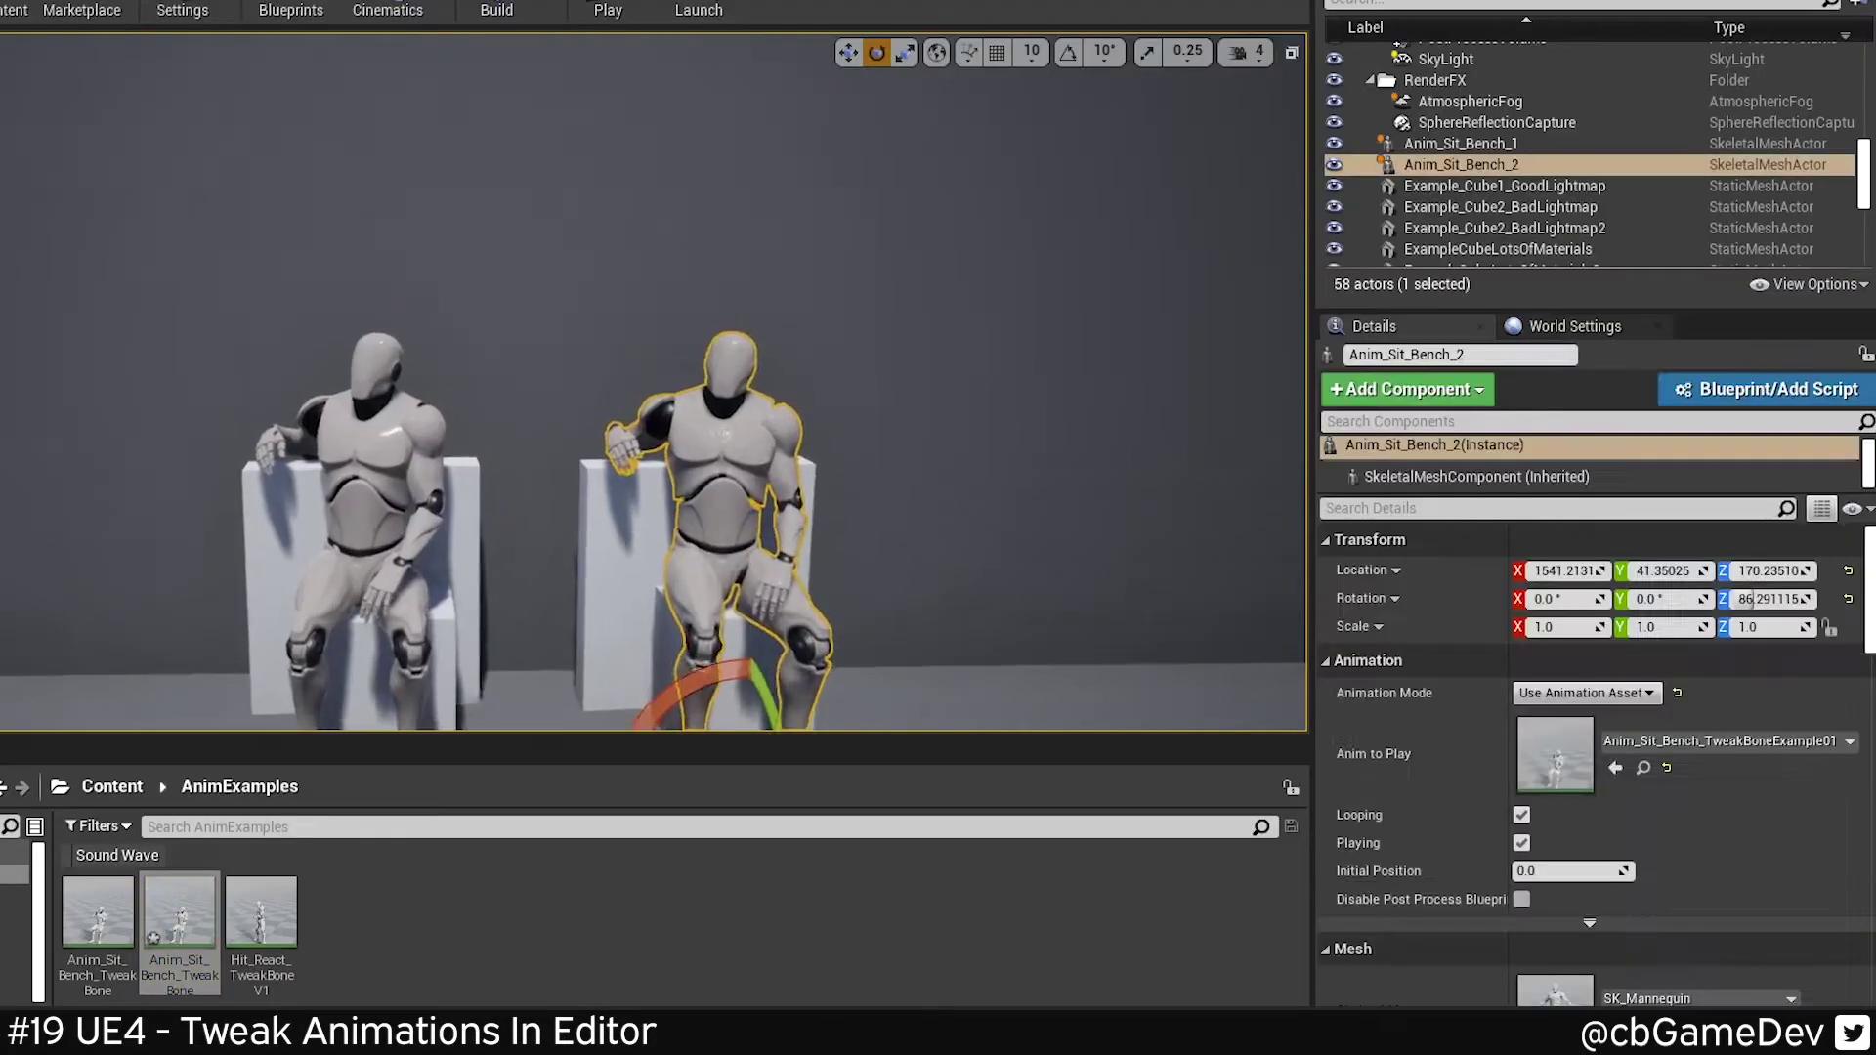
- Assign Anim_Sit_Bench_TweakBoneExample02 as the animation of Anim_Sit_Bench_2 and run the level to view both seated mannequins
drag(180, 914, 1638, 742)
click(608, 12)
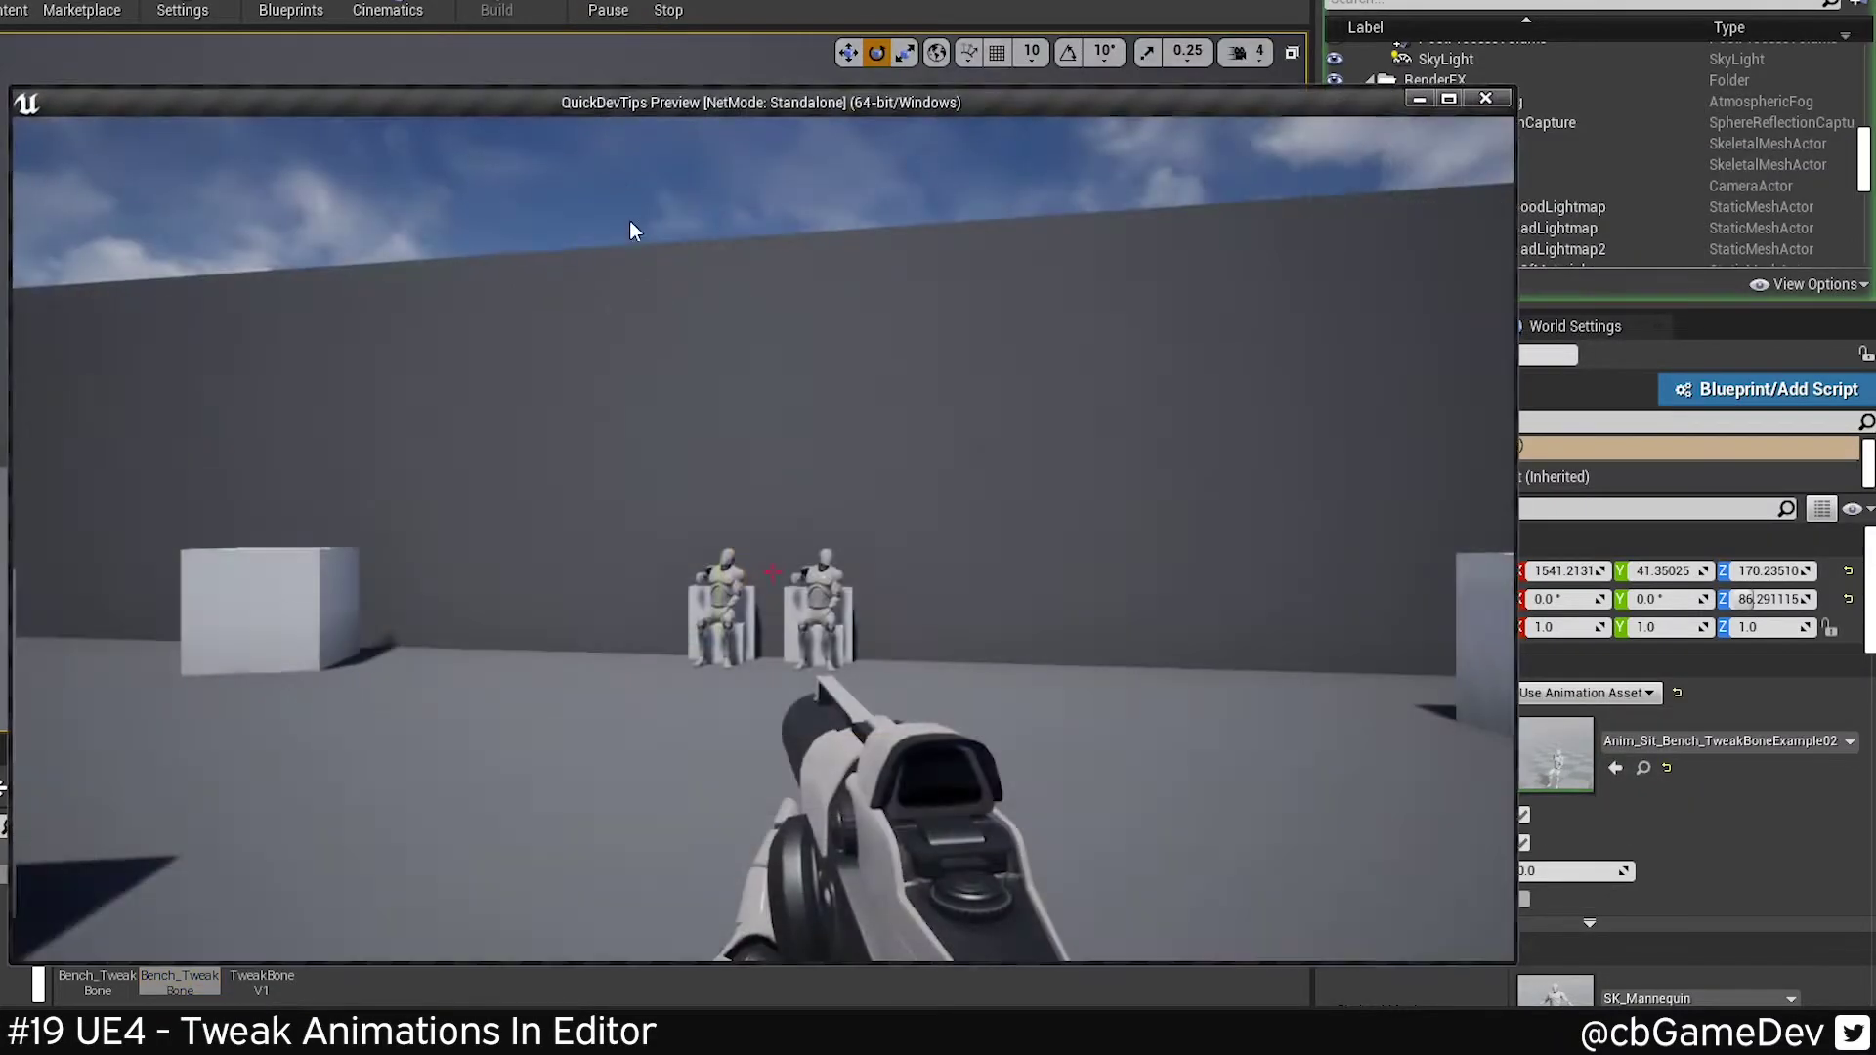
click(631, 223)
key(w)
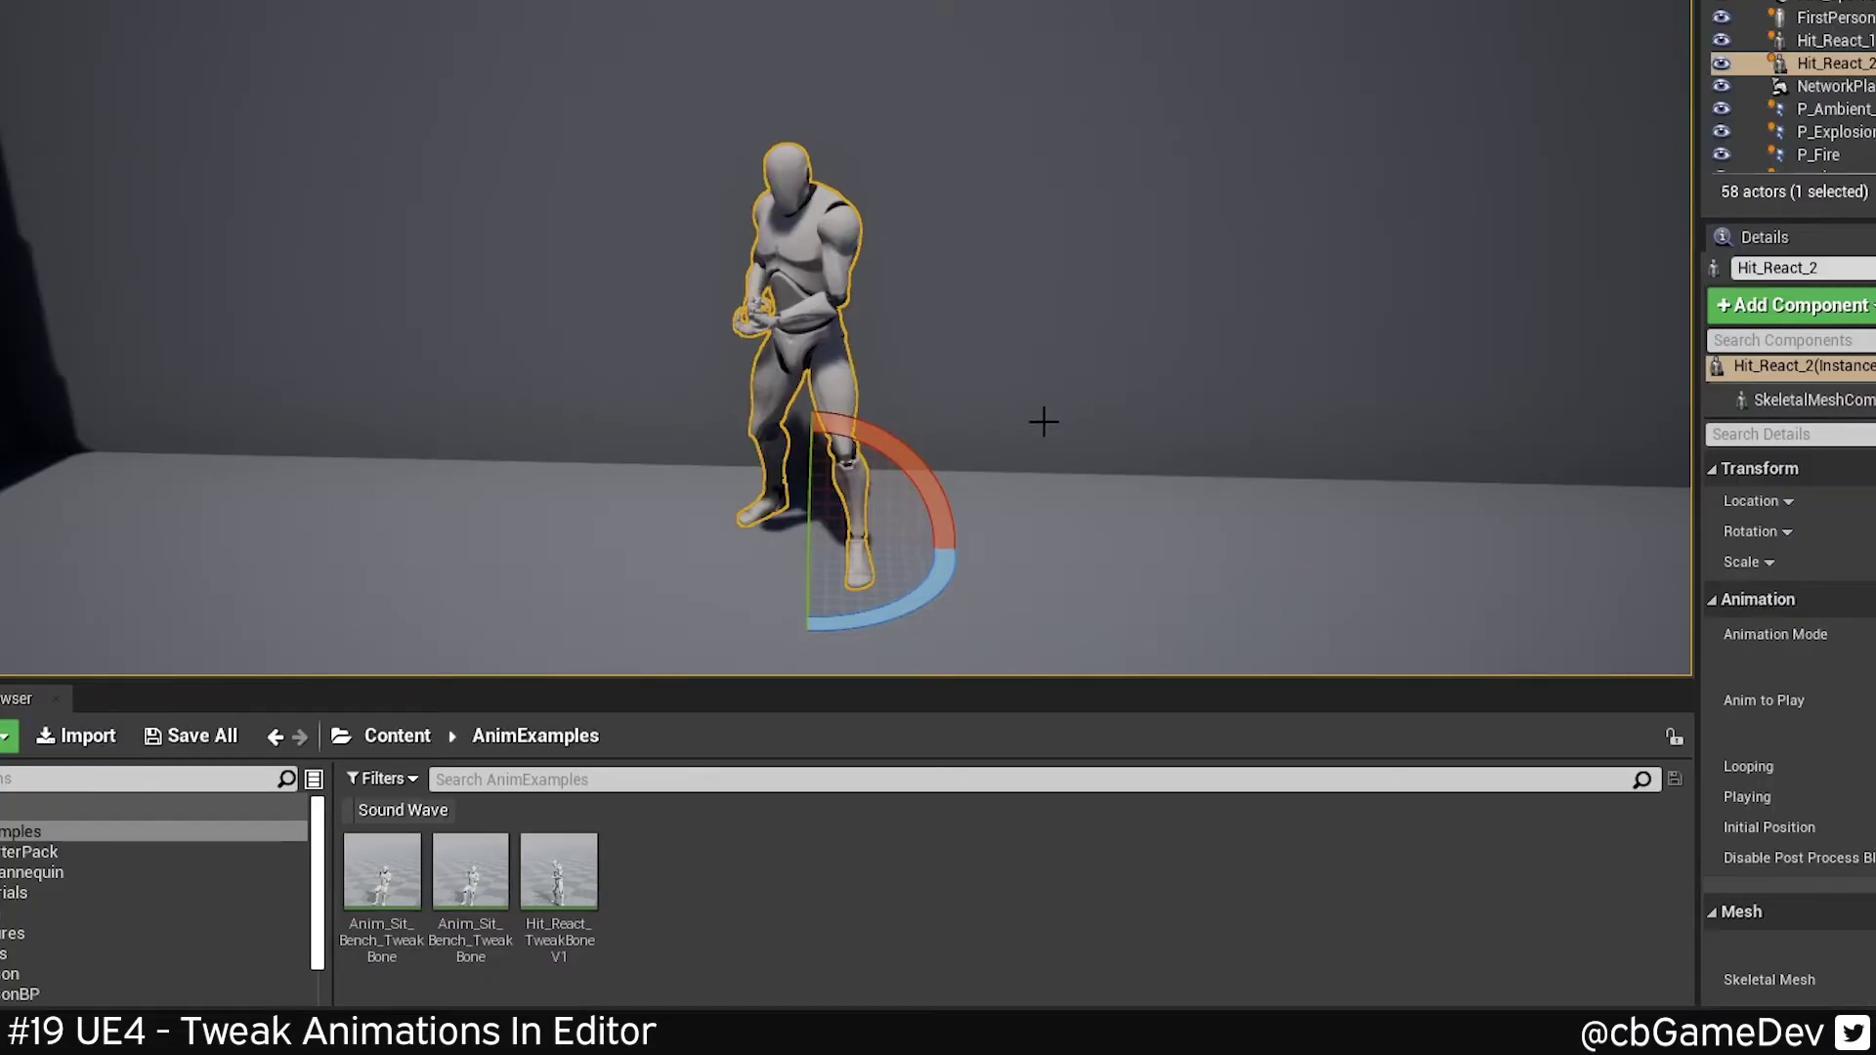
- Duplicate the Hit_React_TweakBoneV1 animation as Hit_React_TweakBoneV2 and open the copy for editing
mouse_move(1011, 322)
right_down()
mouse_move(1010, 352)
mouse_move(1011, 323)
right_up()
key(w)
key(s)
mouse_move(591, 943)
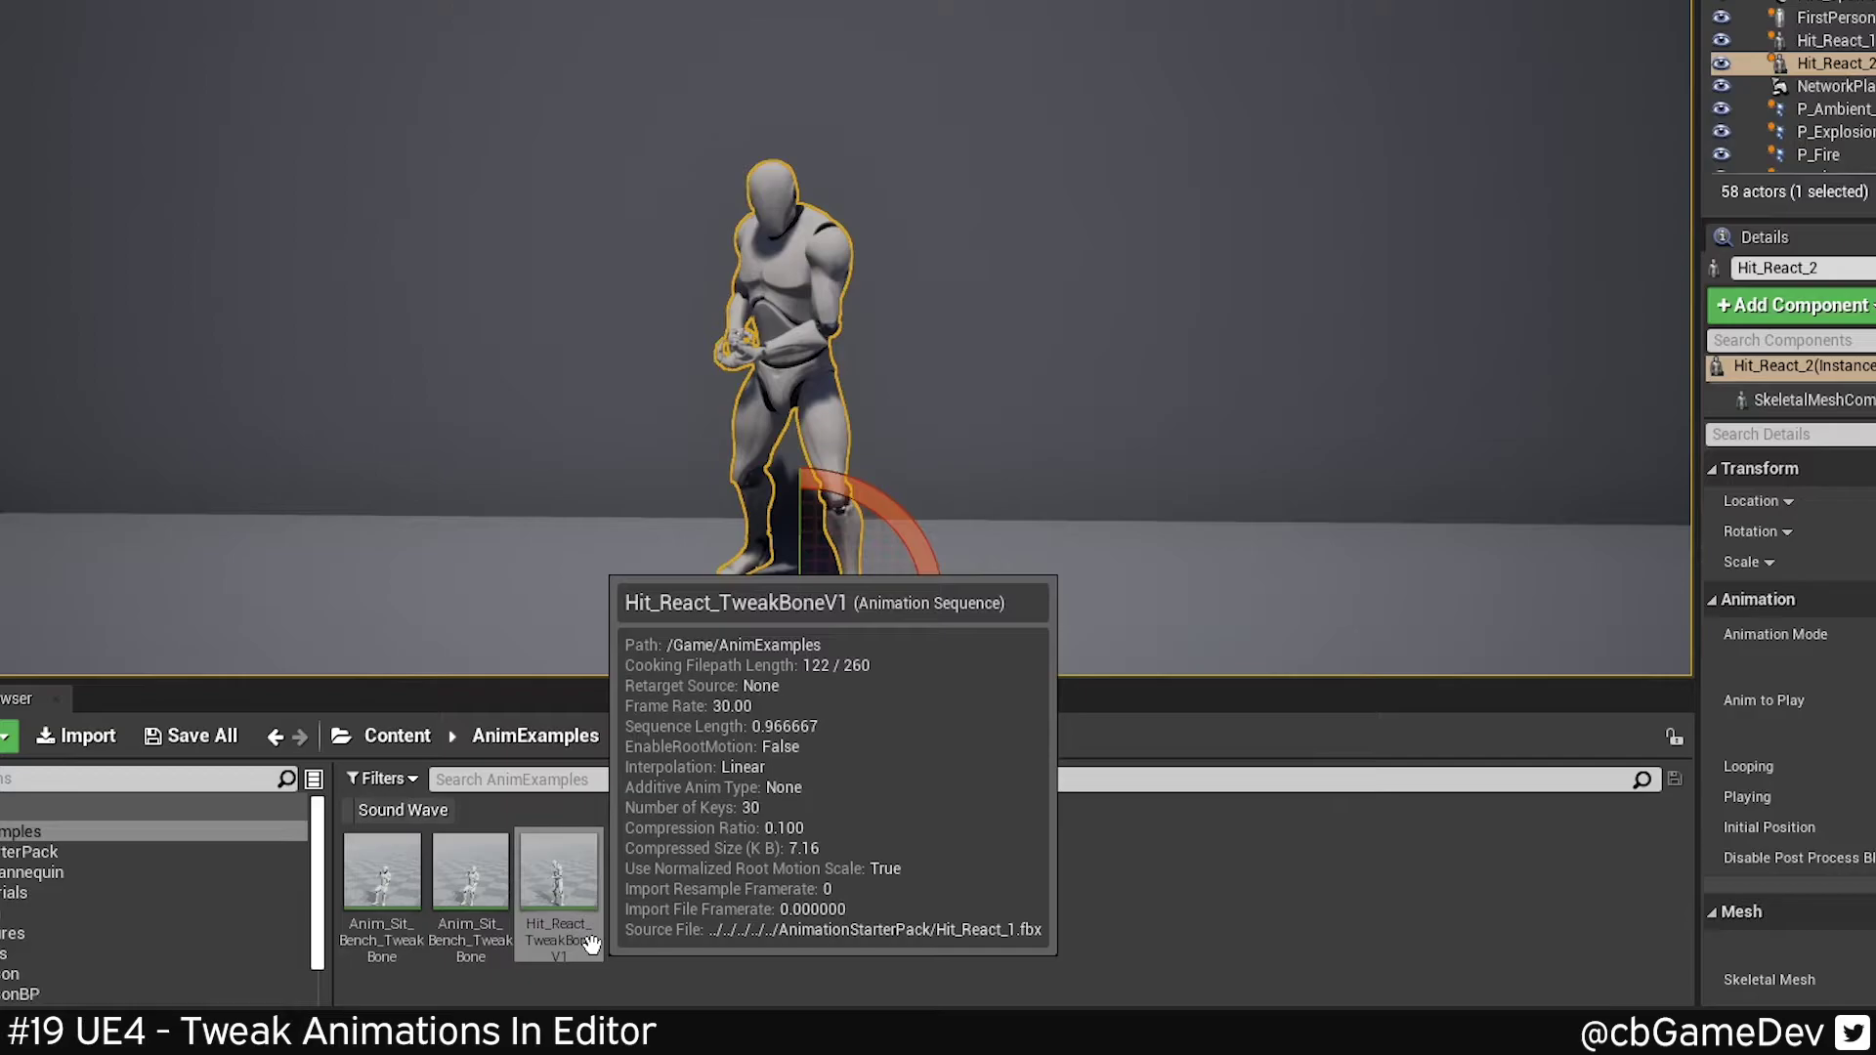
right_click(562, 908)
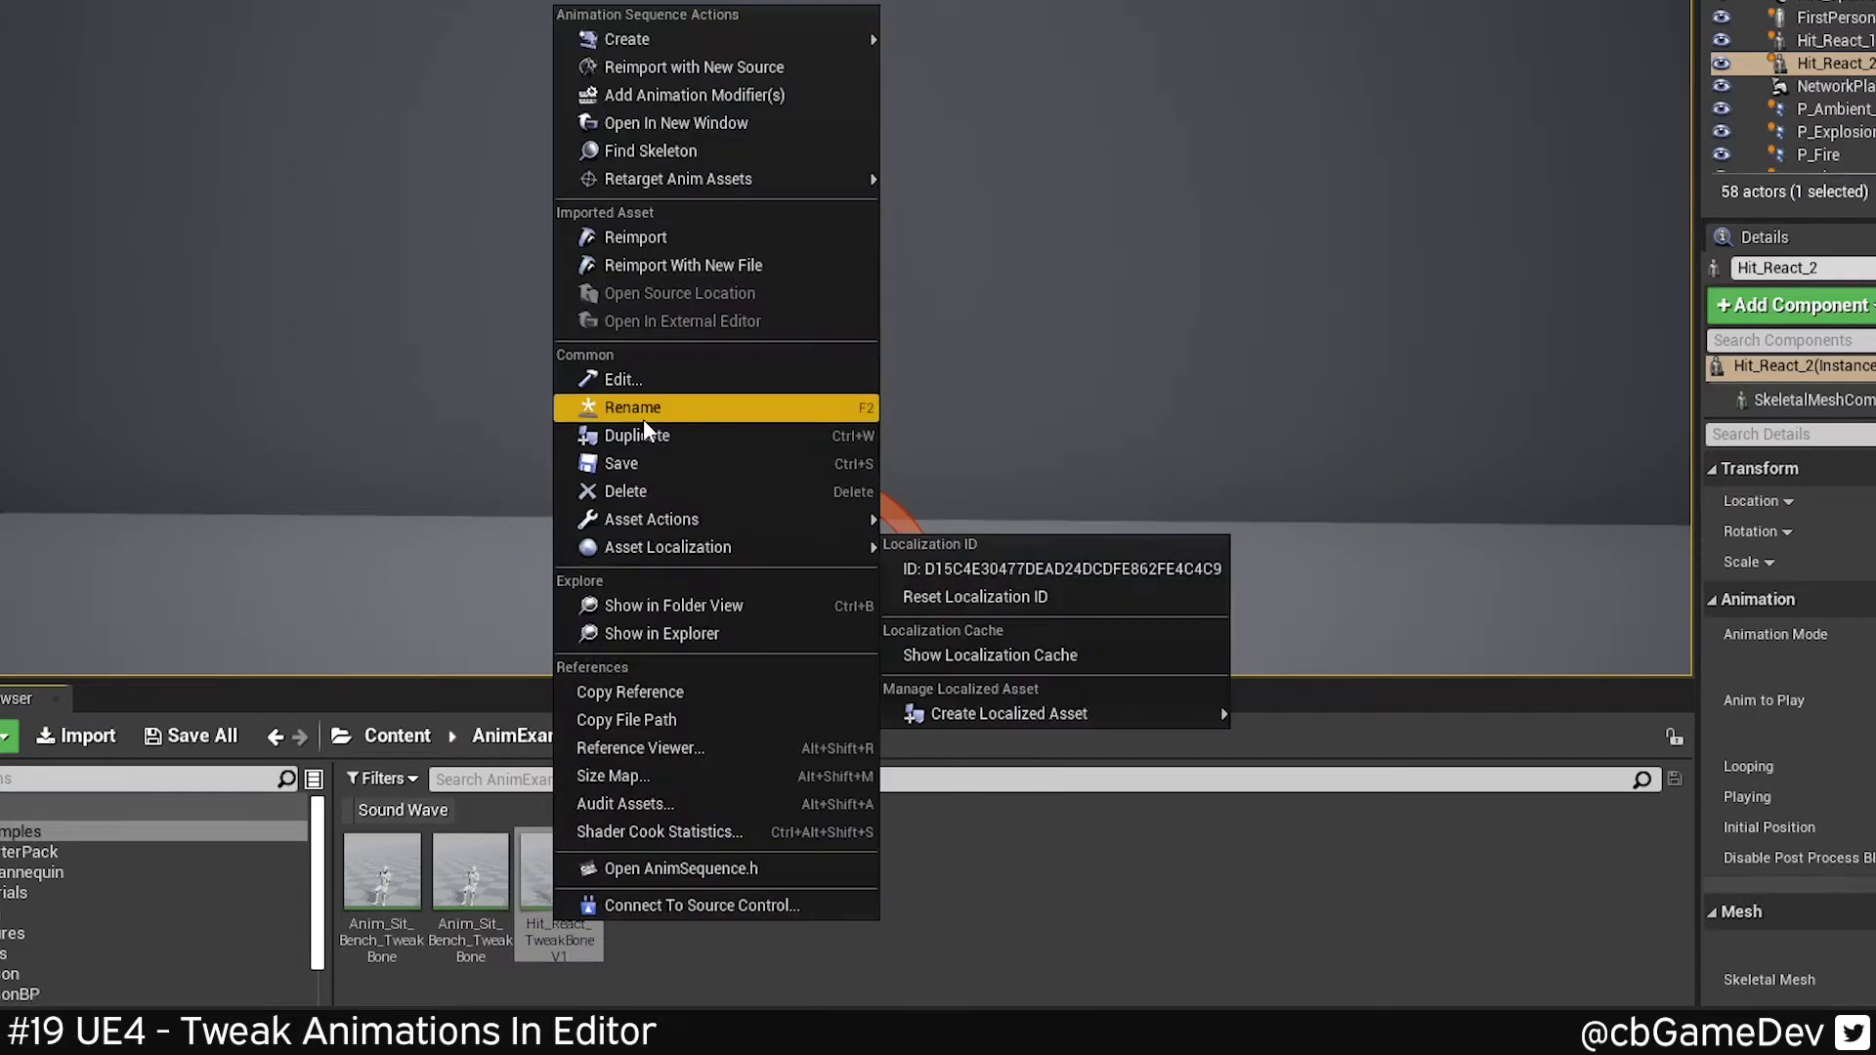
click(635, 435)
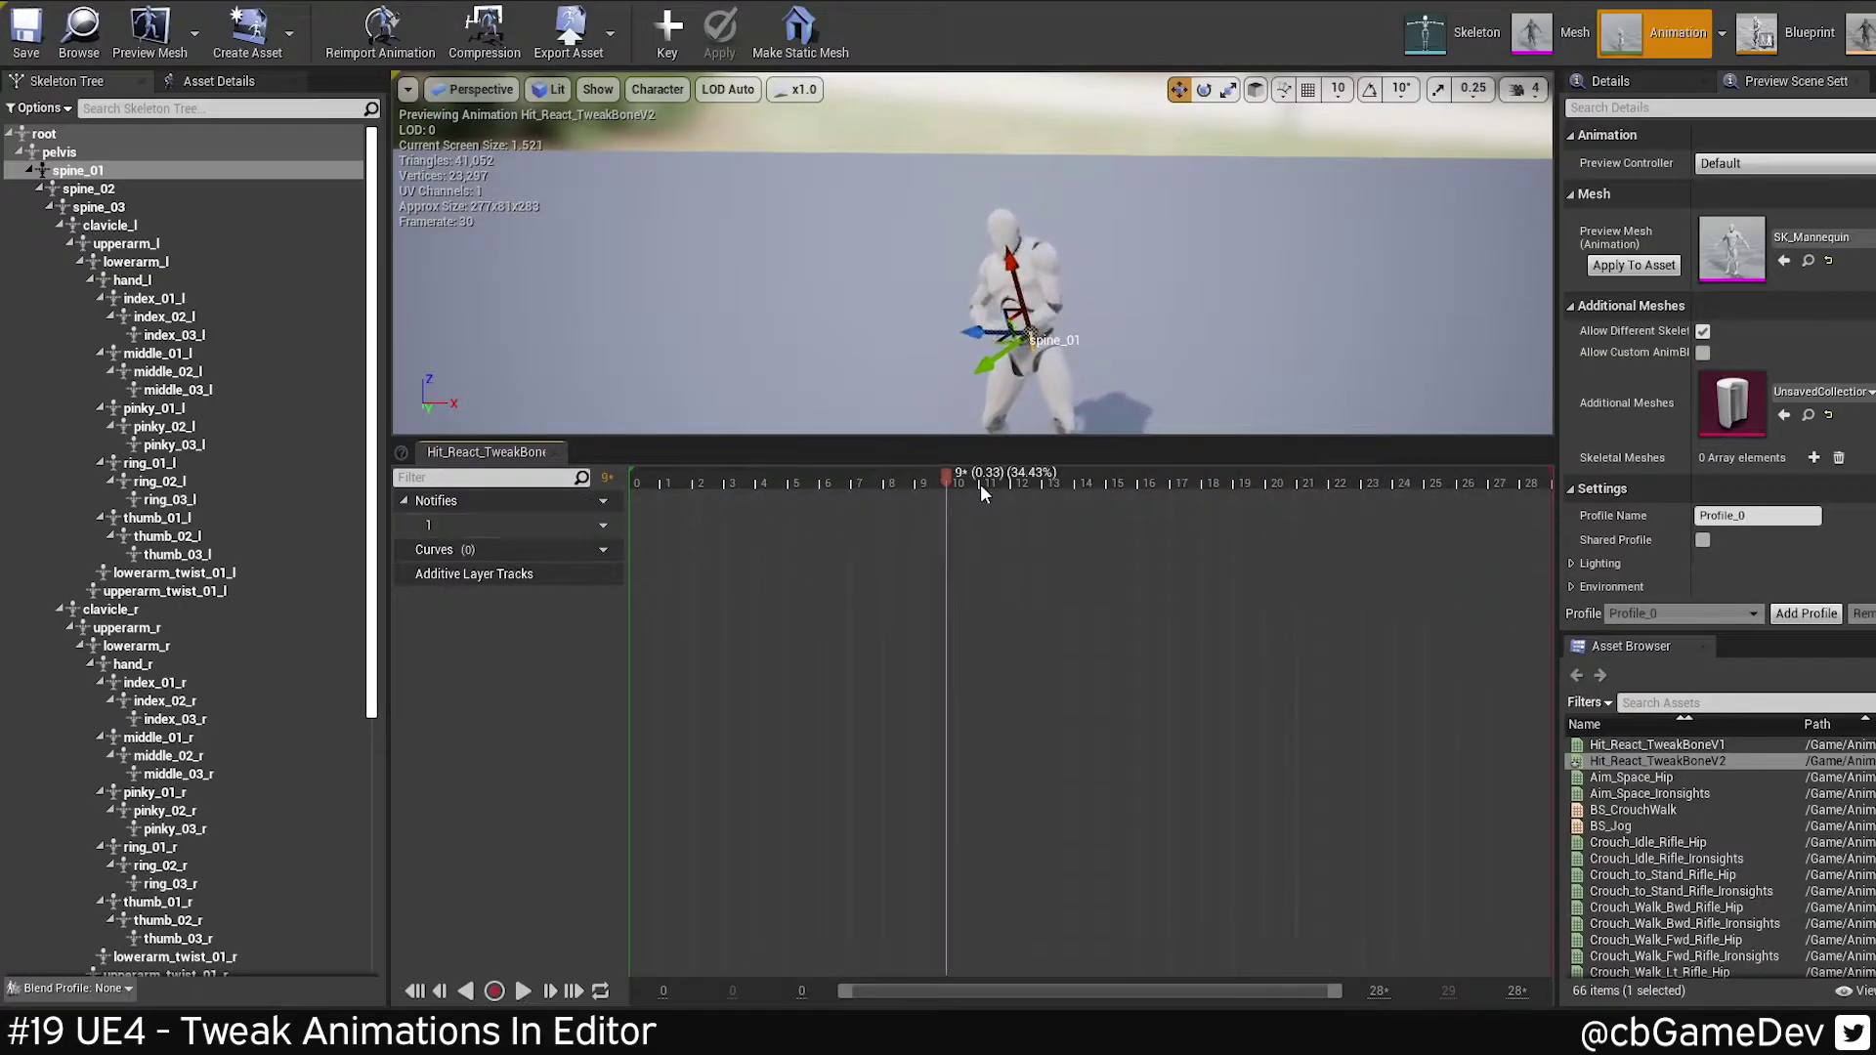
- Key the spine_01 bone's unchanged transform at frame 0 and at the last frame, 29
drag(981, 484, 551, 533)
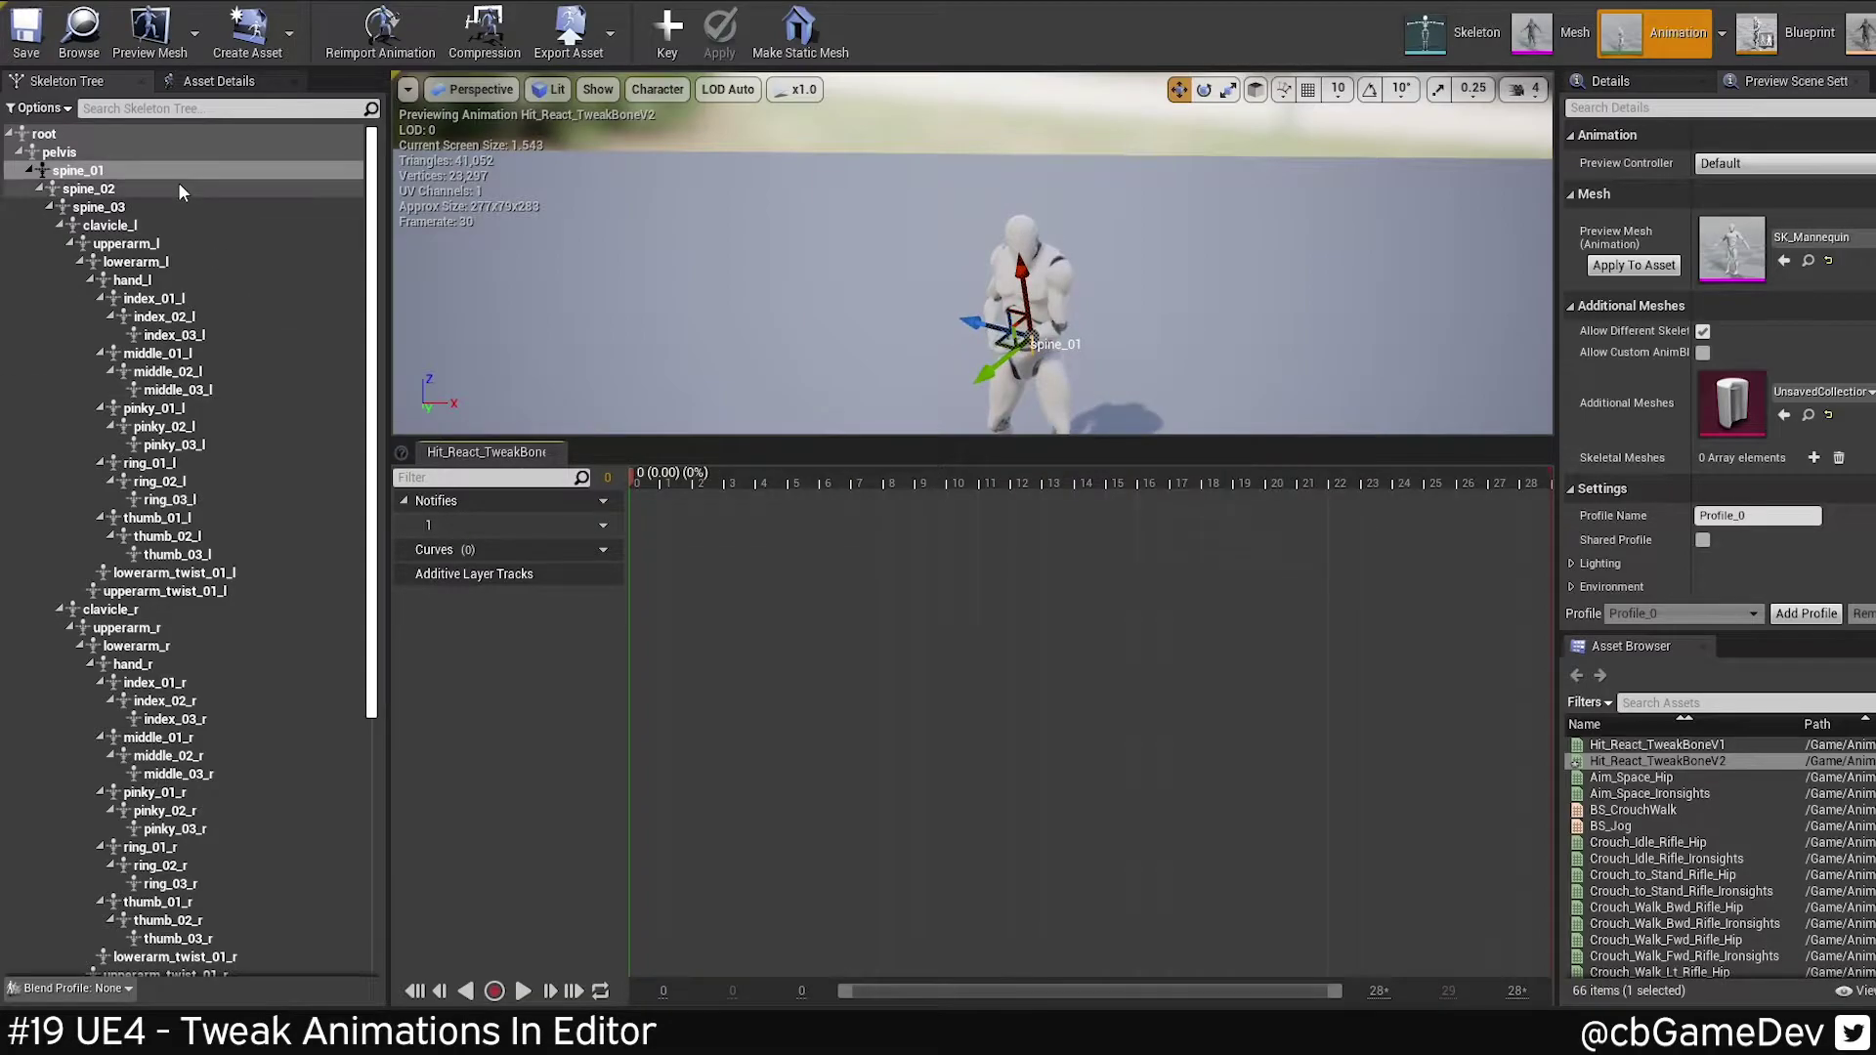
click(78, 170)
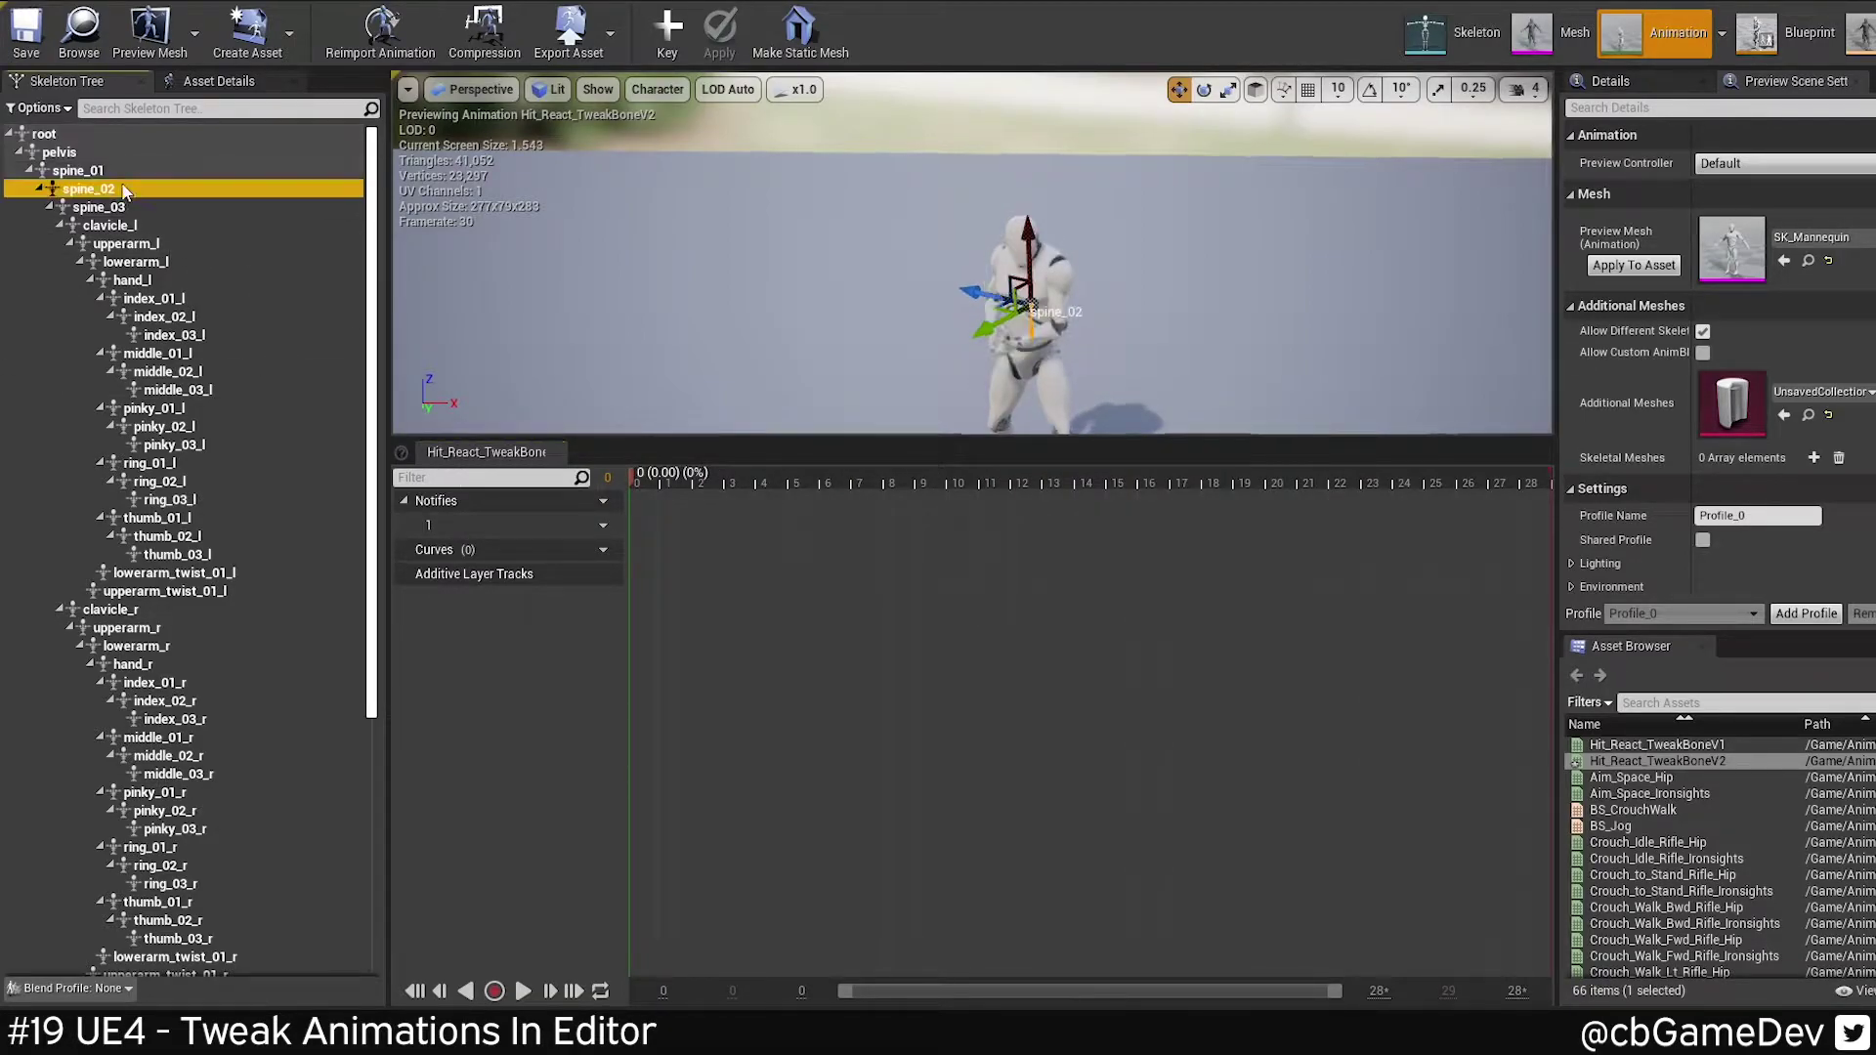
key(e)
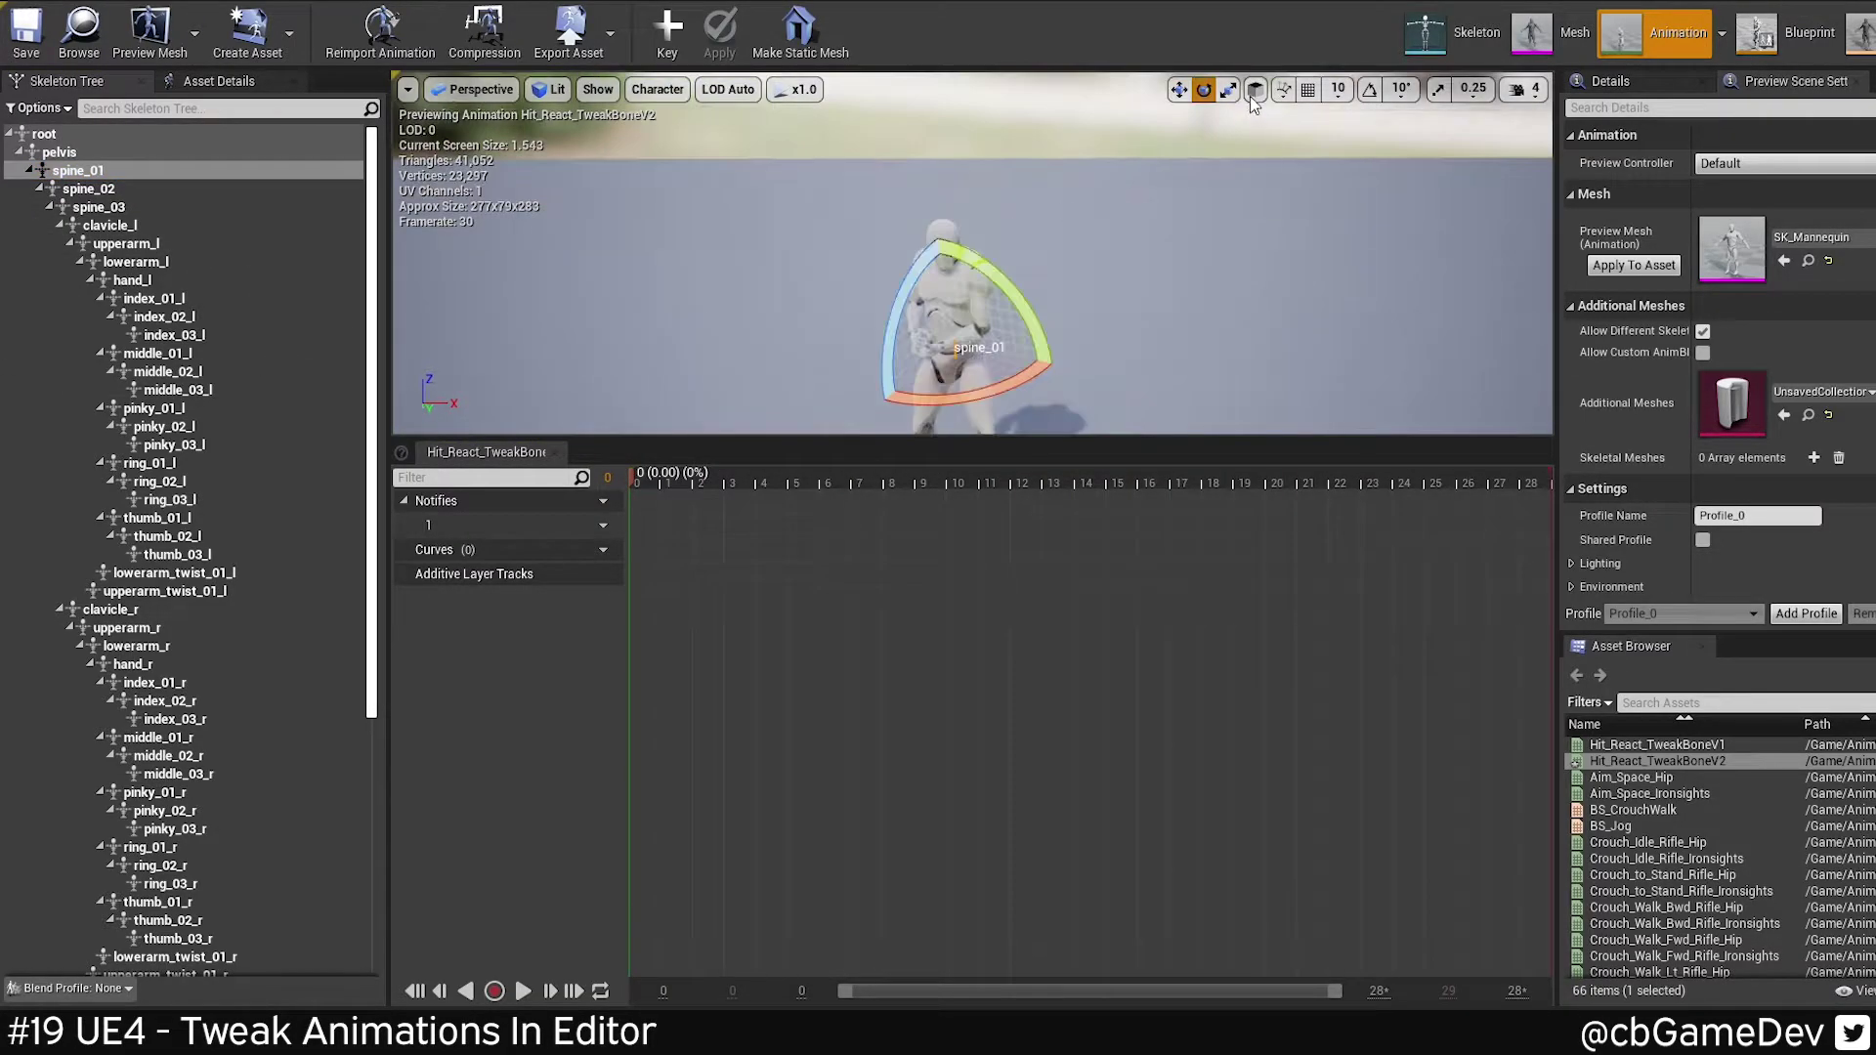
click(667, 29)
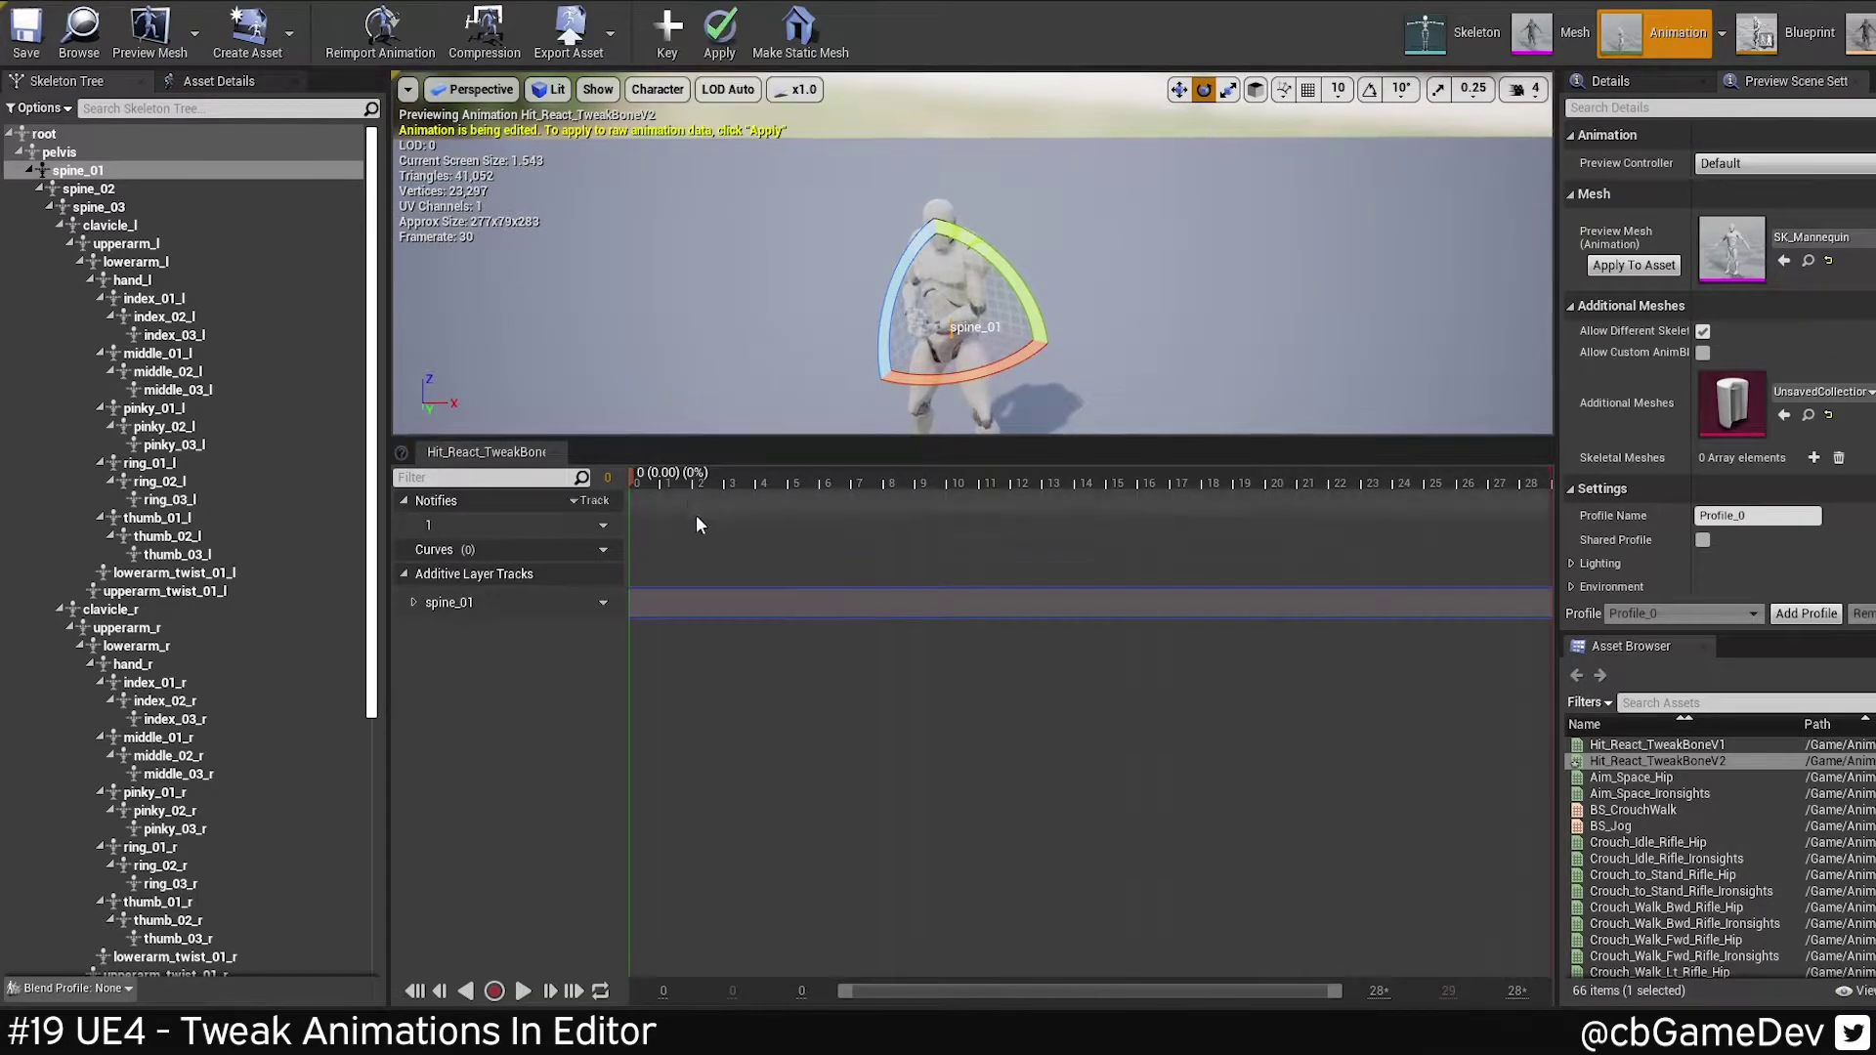
drag(701, 483, 1549, 483)
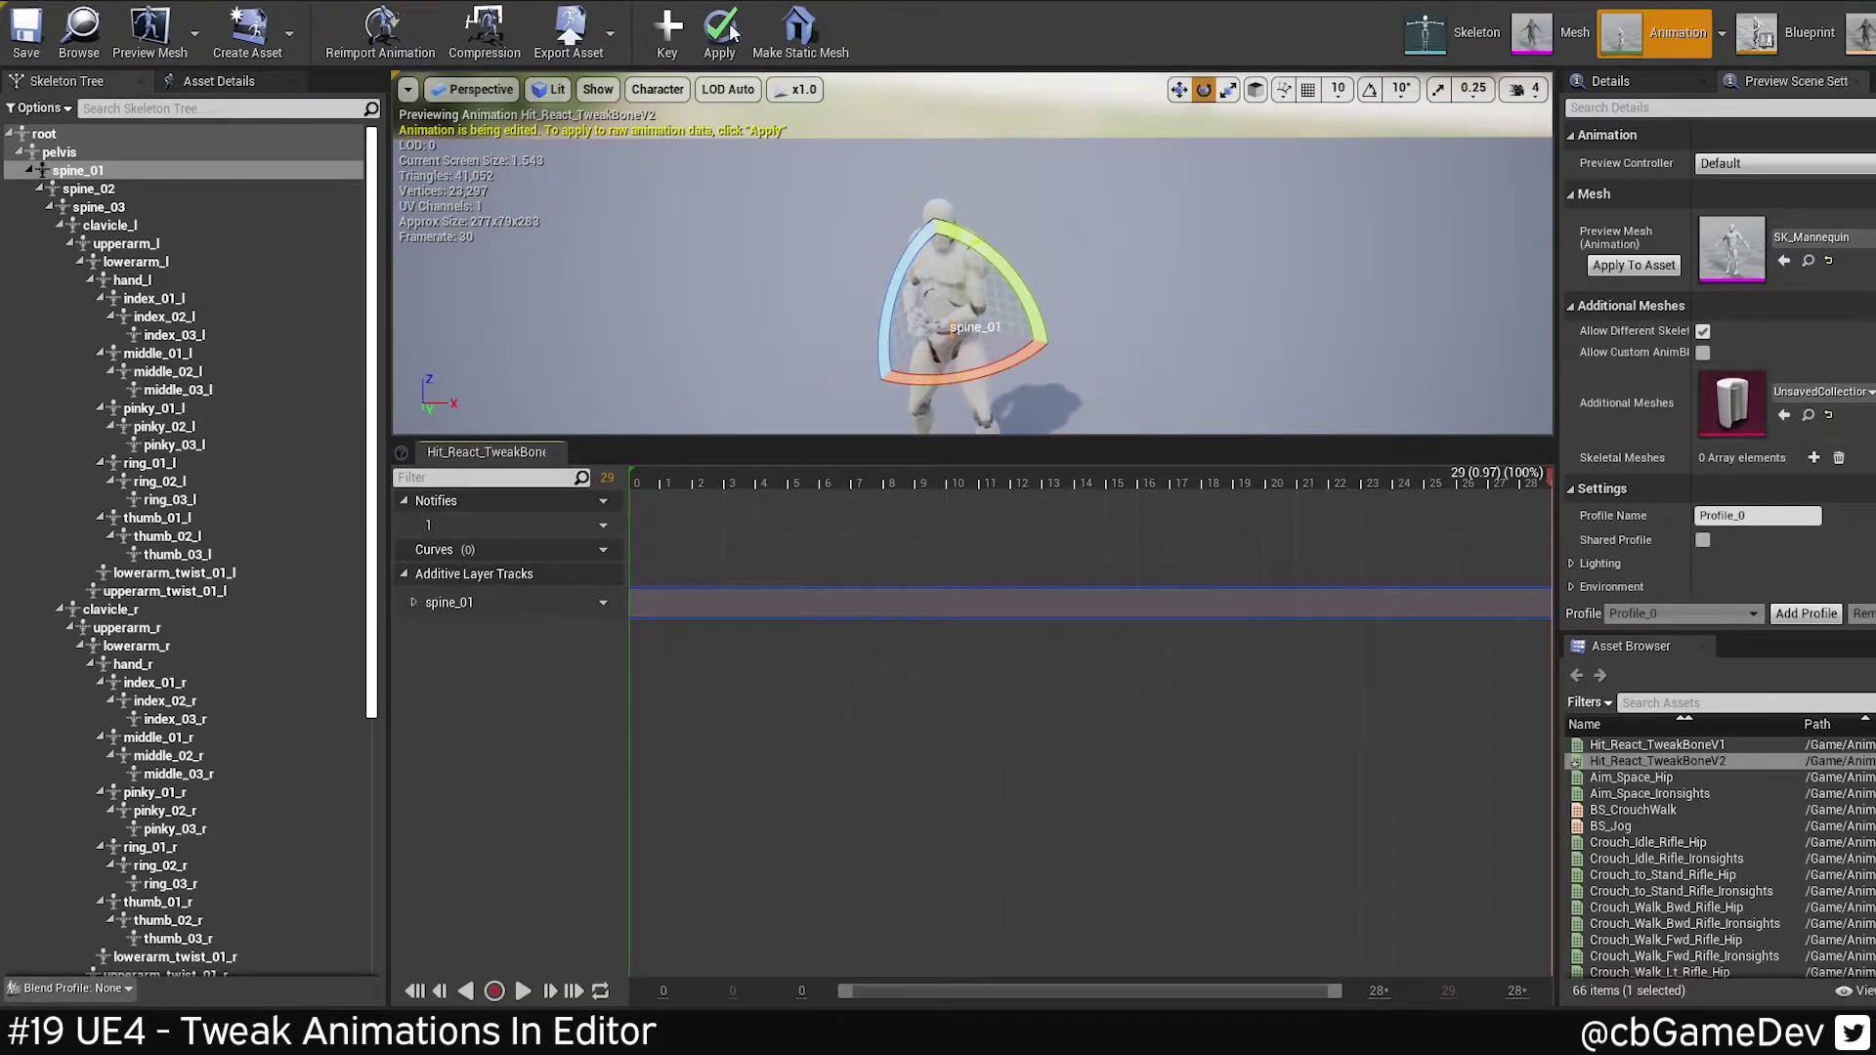
click(661, 31)
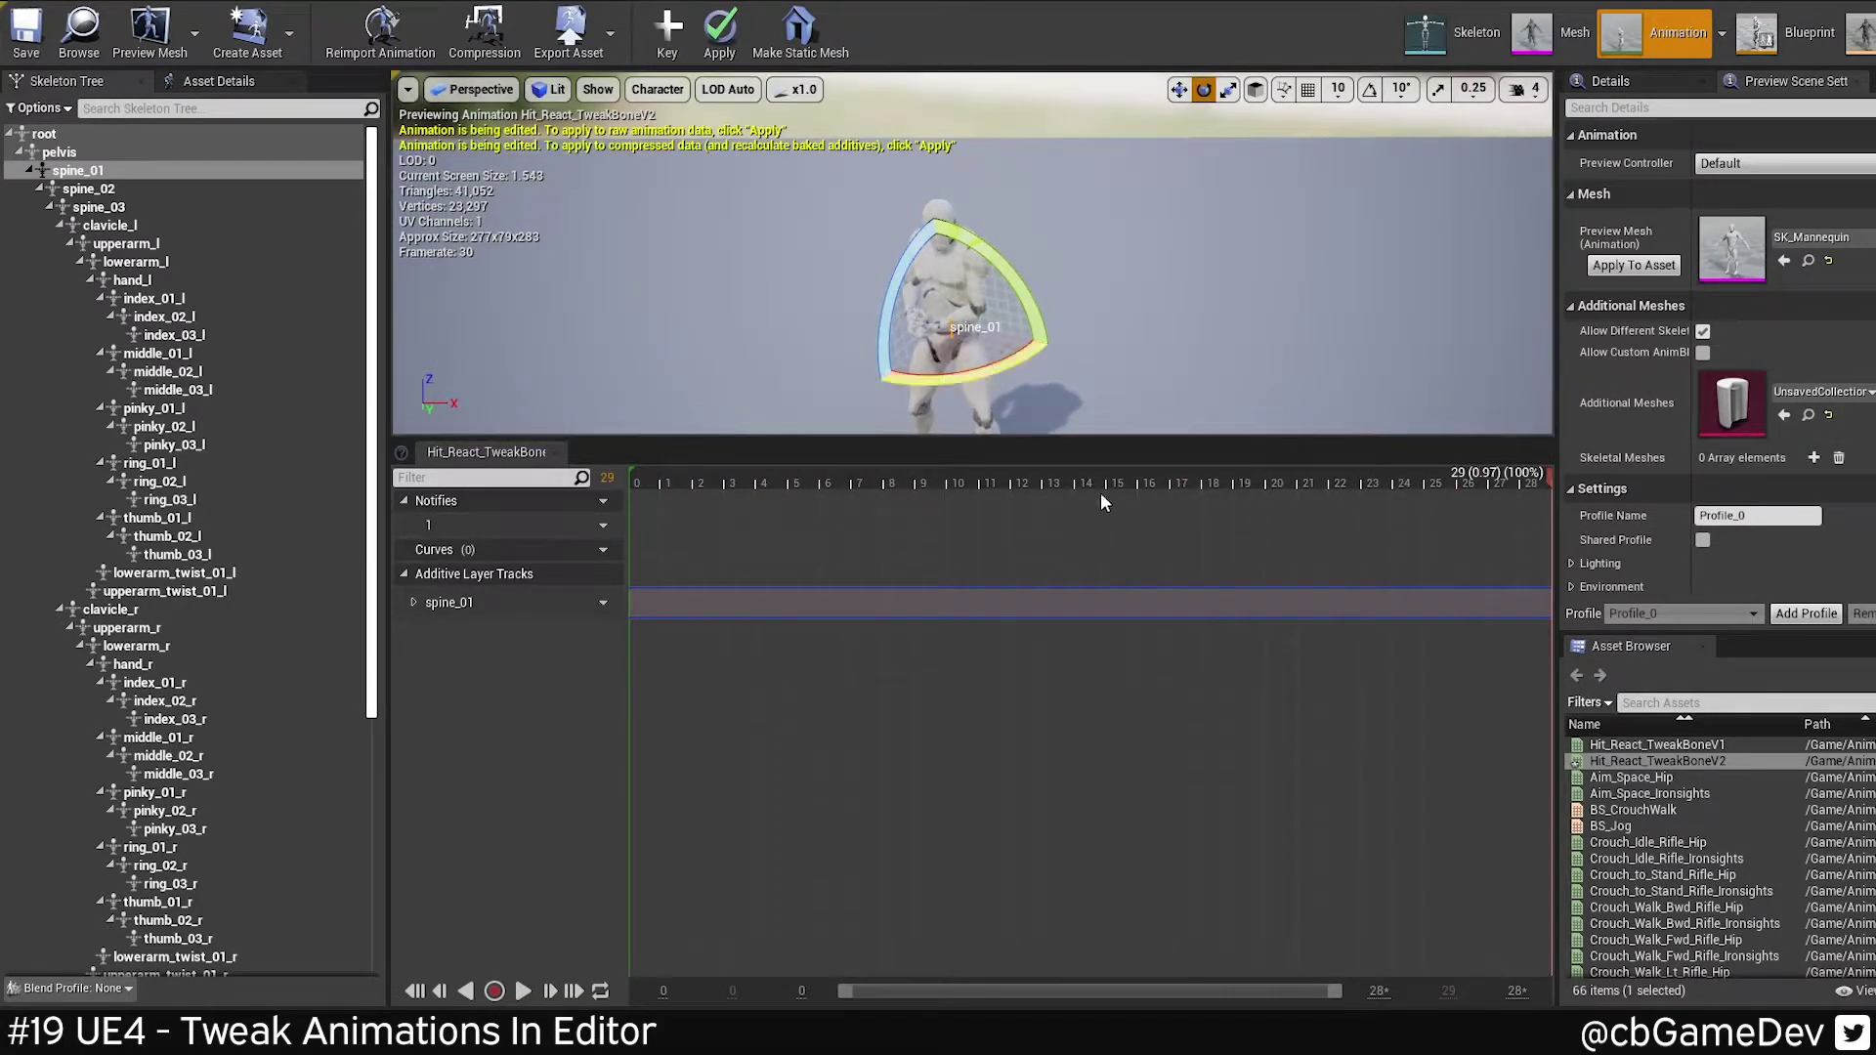
- Rotate the spine_01 bone to twist the torso at about frame 5, key it and apply the edit
click(733, 478)
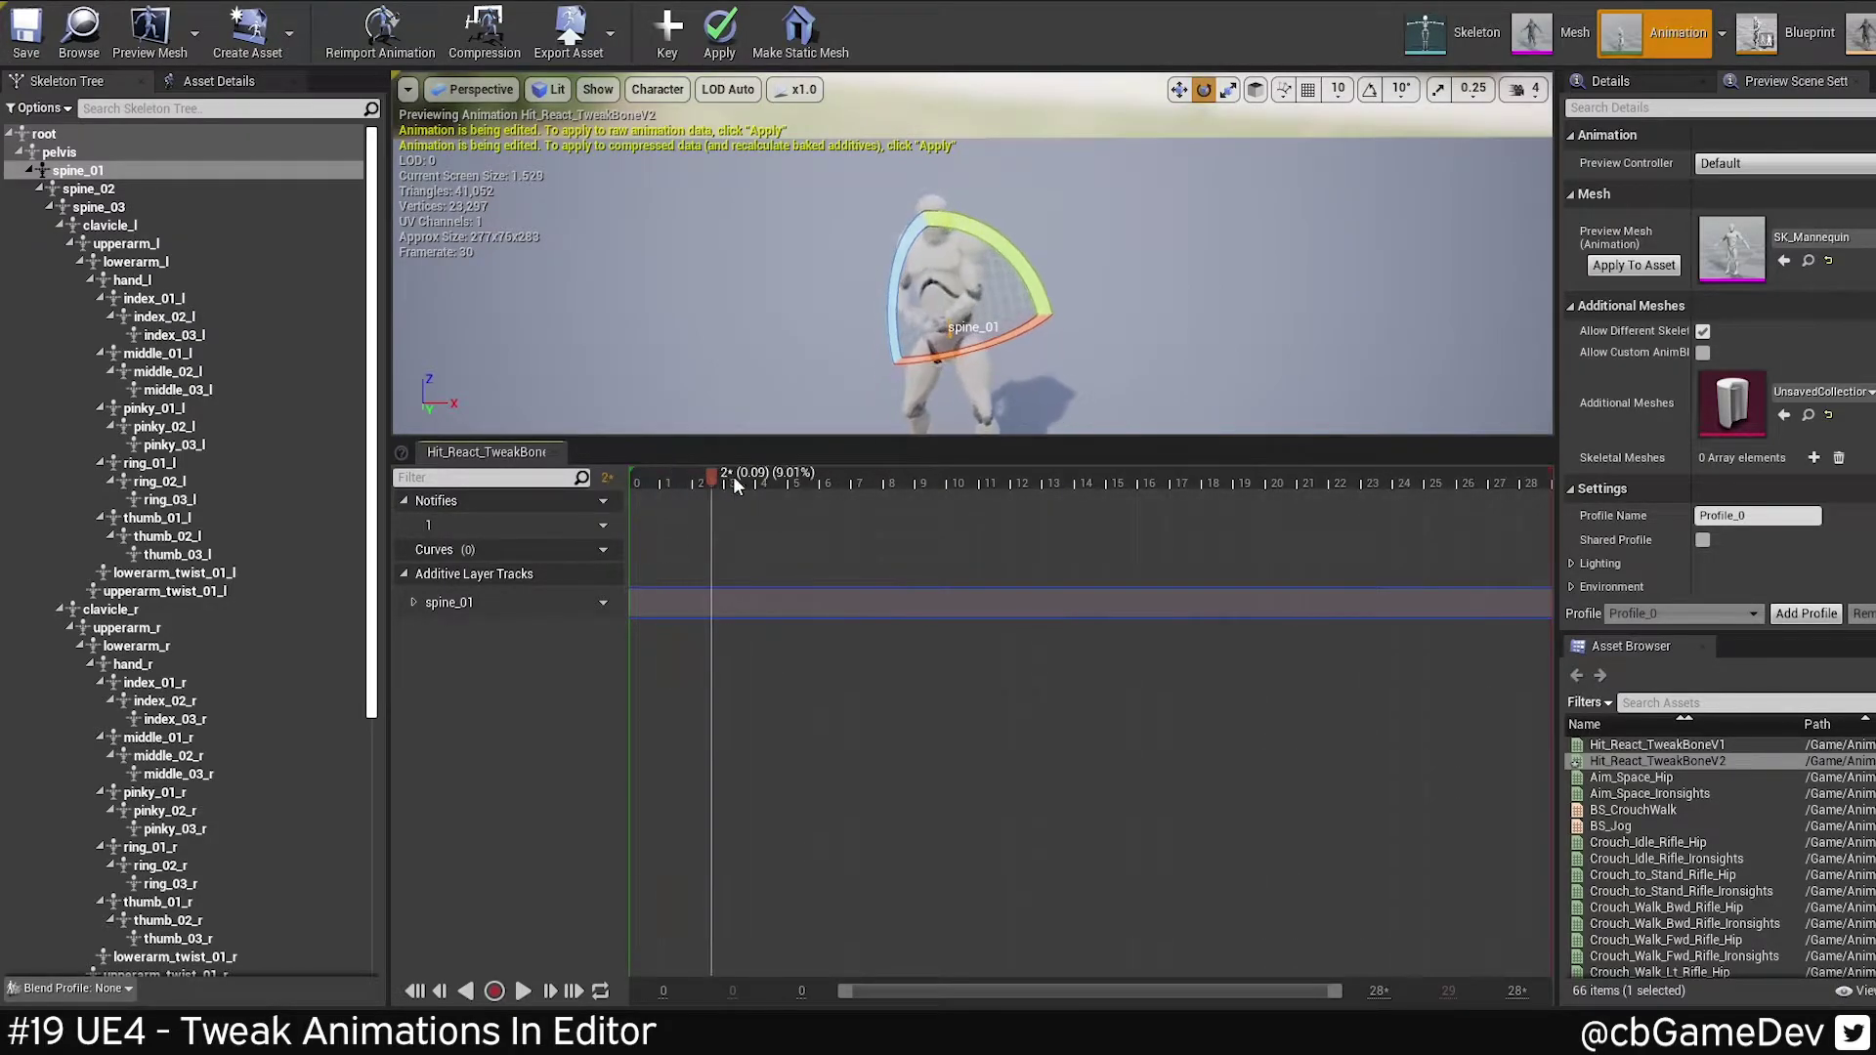
drag(732, 479, 801, 488)
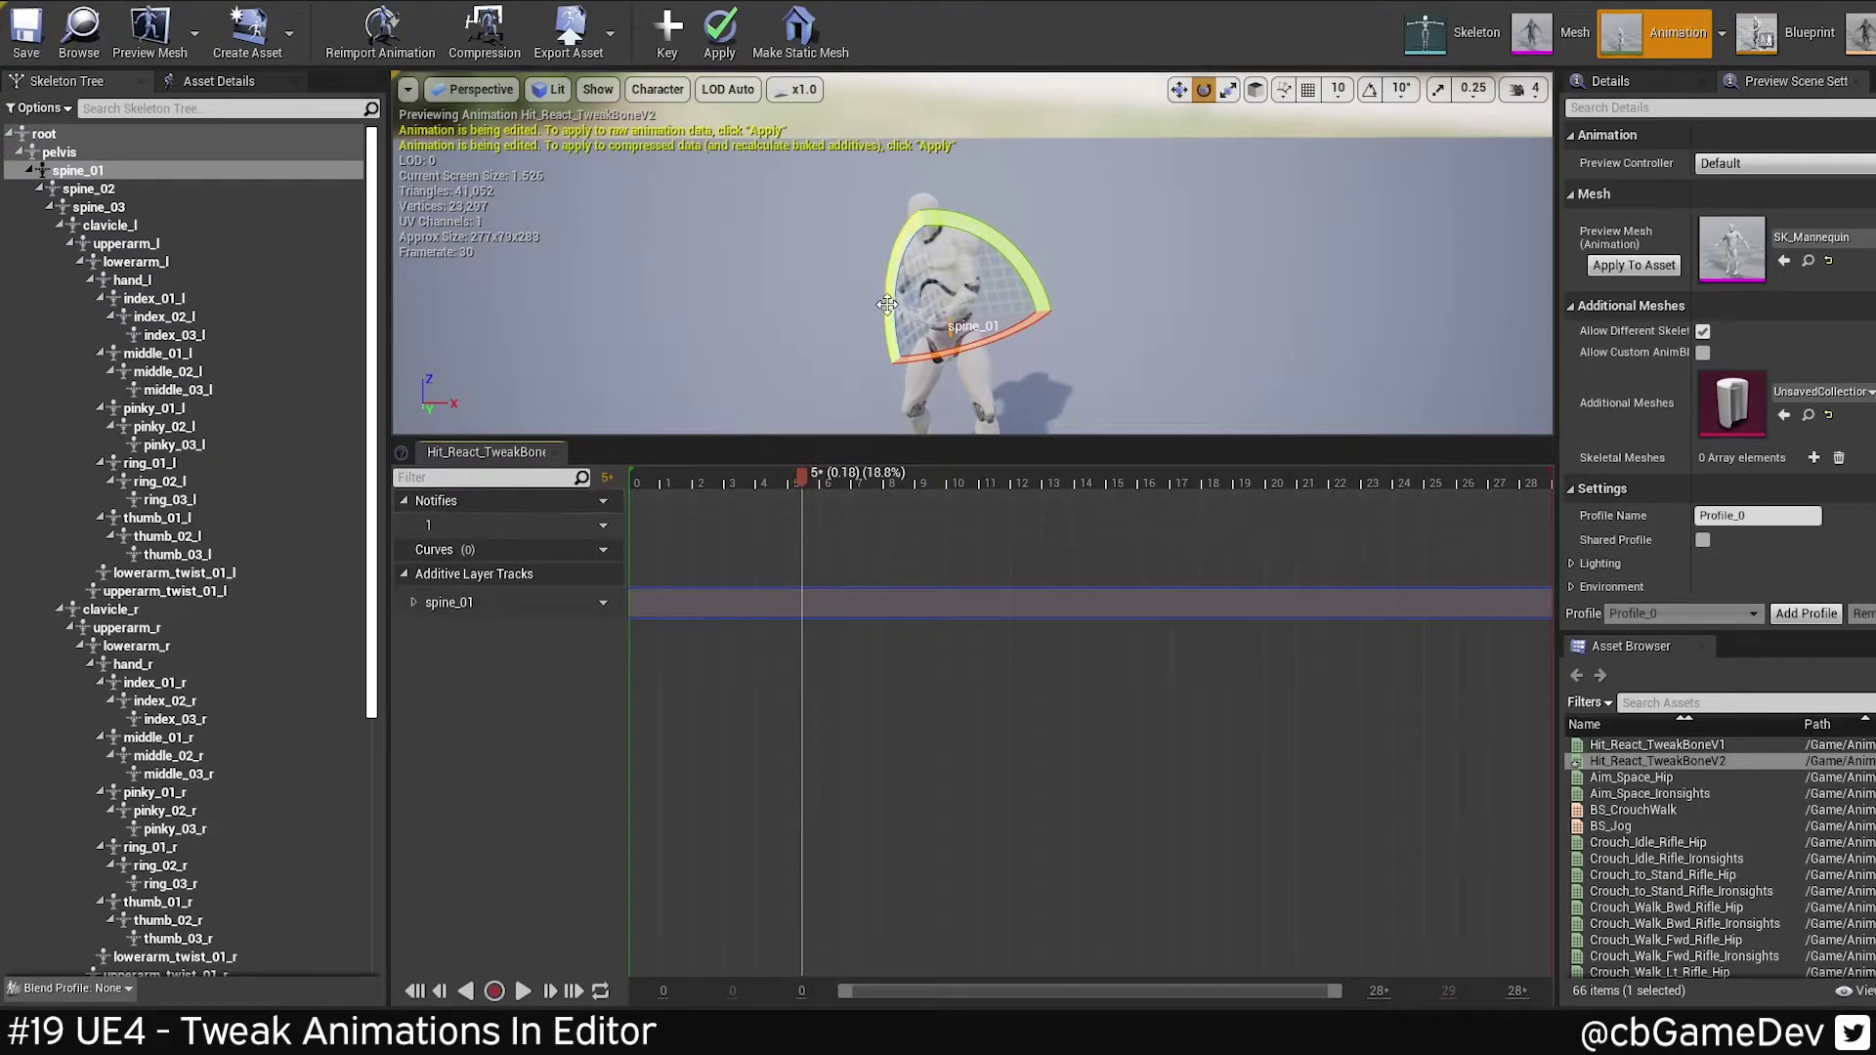
drag(936, 328, 938, 199)
click(667, 29)
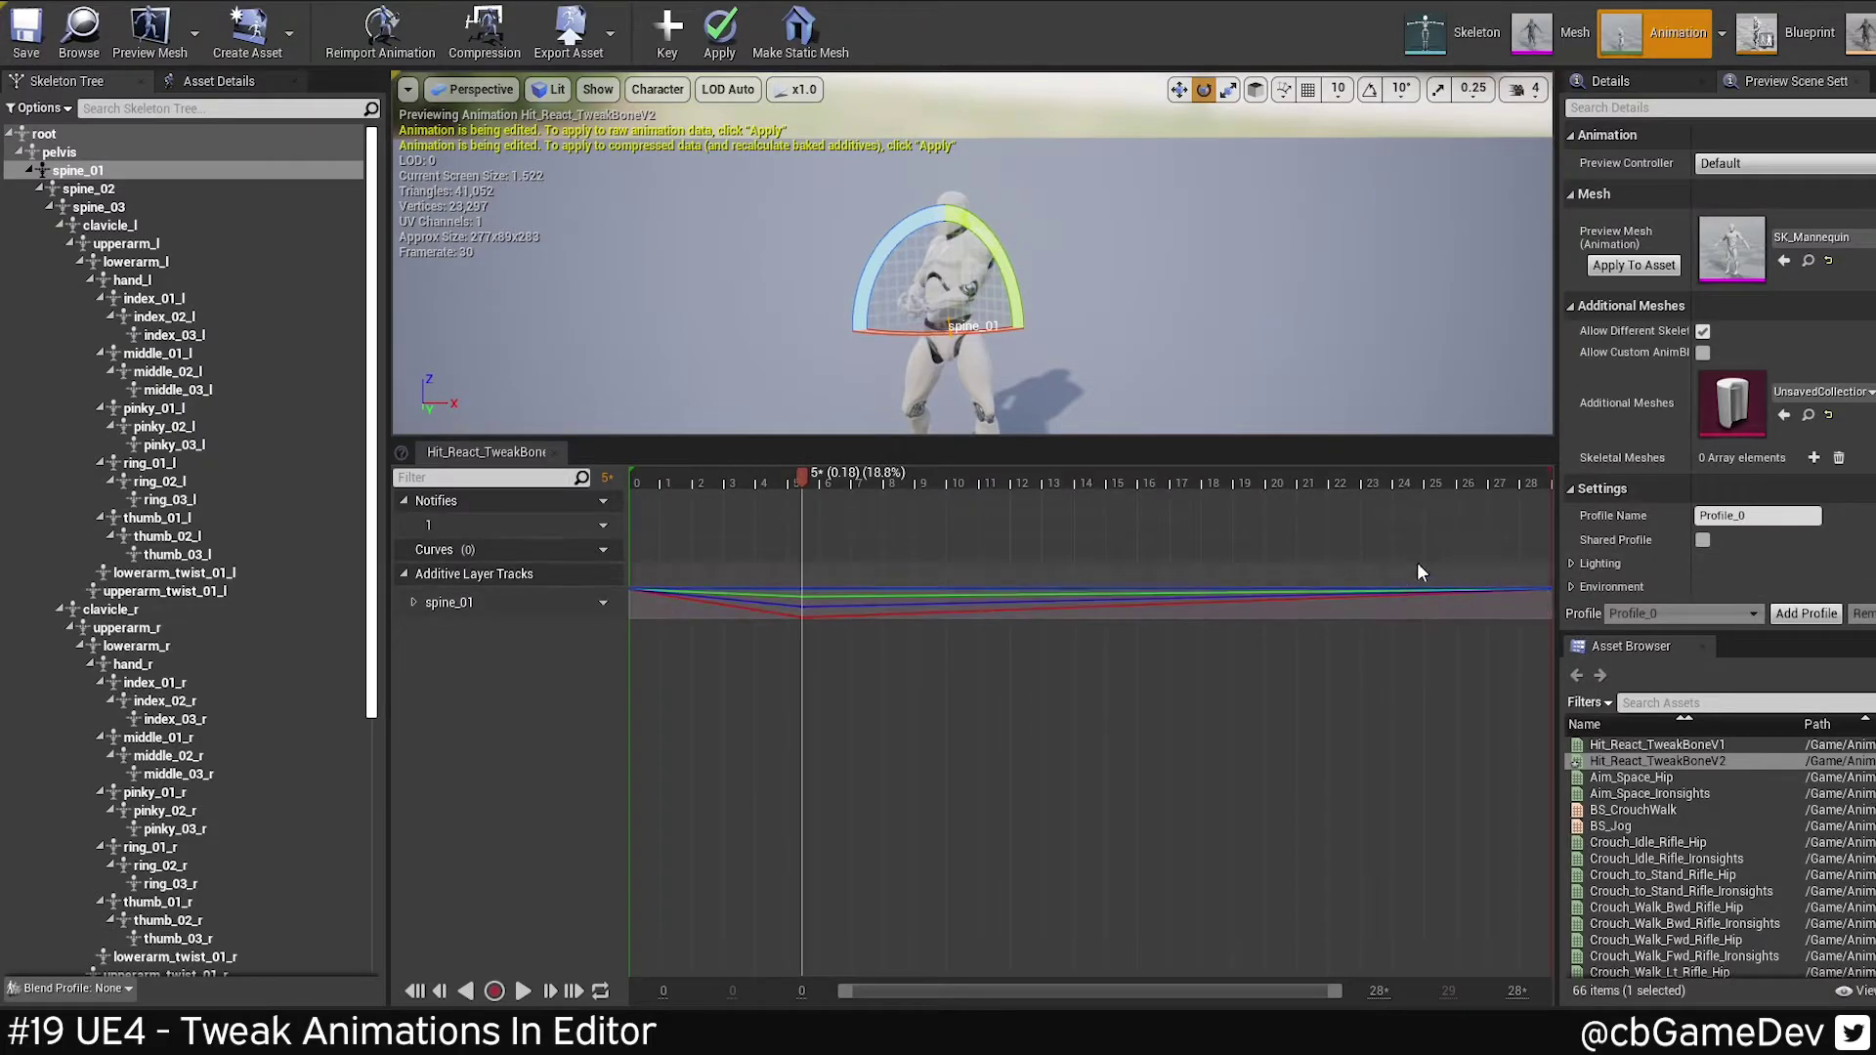
click(725, 31)
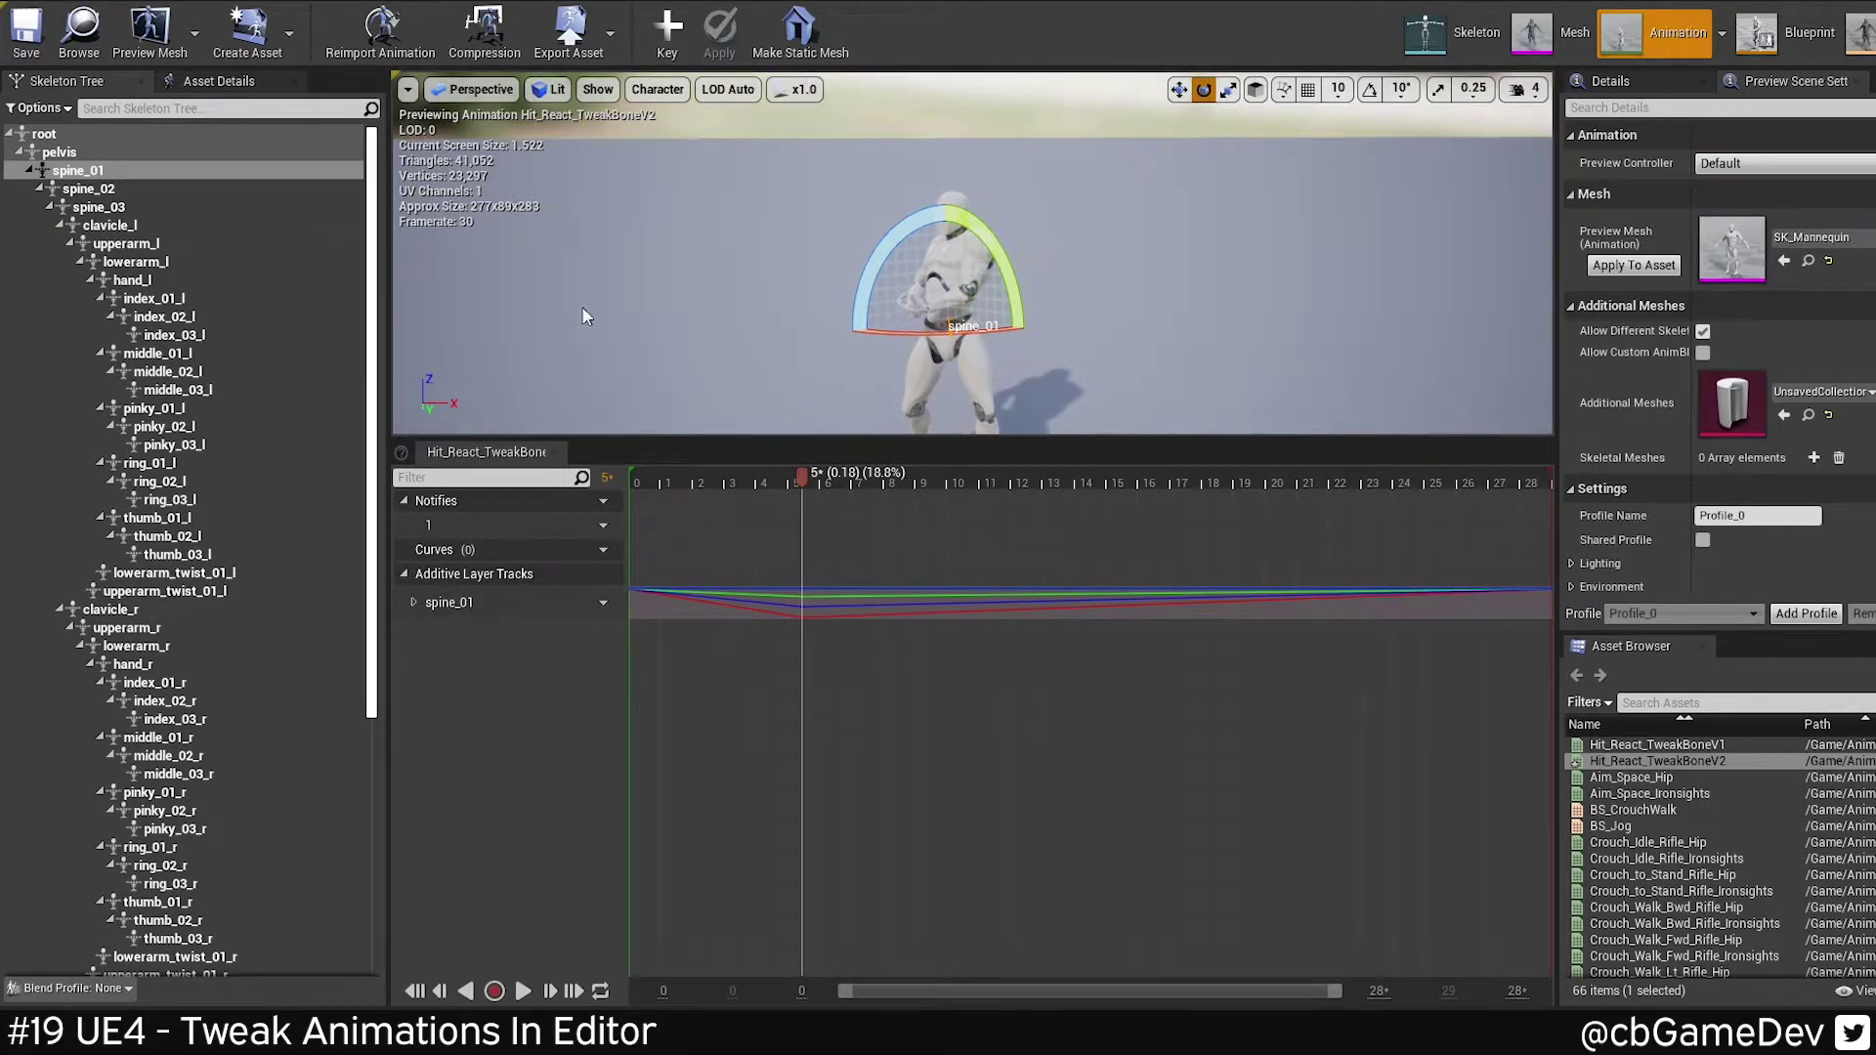
- Play back the edited Hit_React_TweakBoneV2 animation and look at the spine_01 track's curve options
click(523, 991)
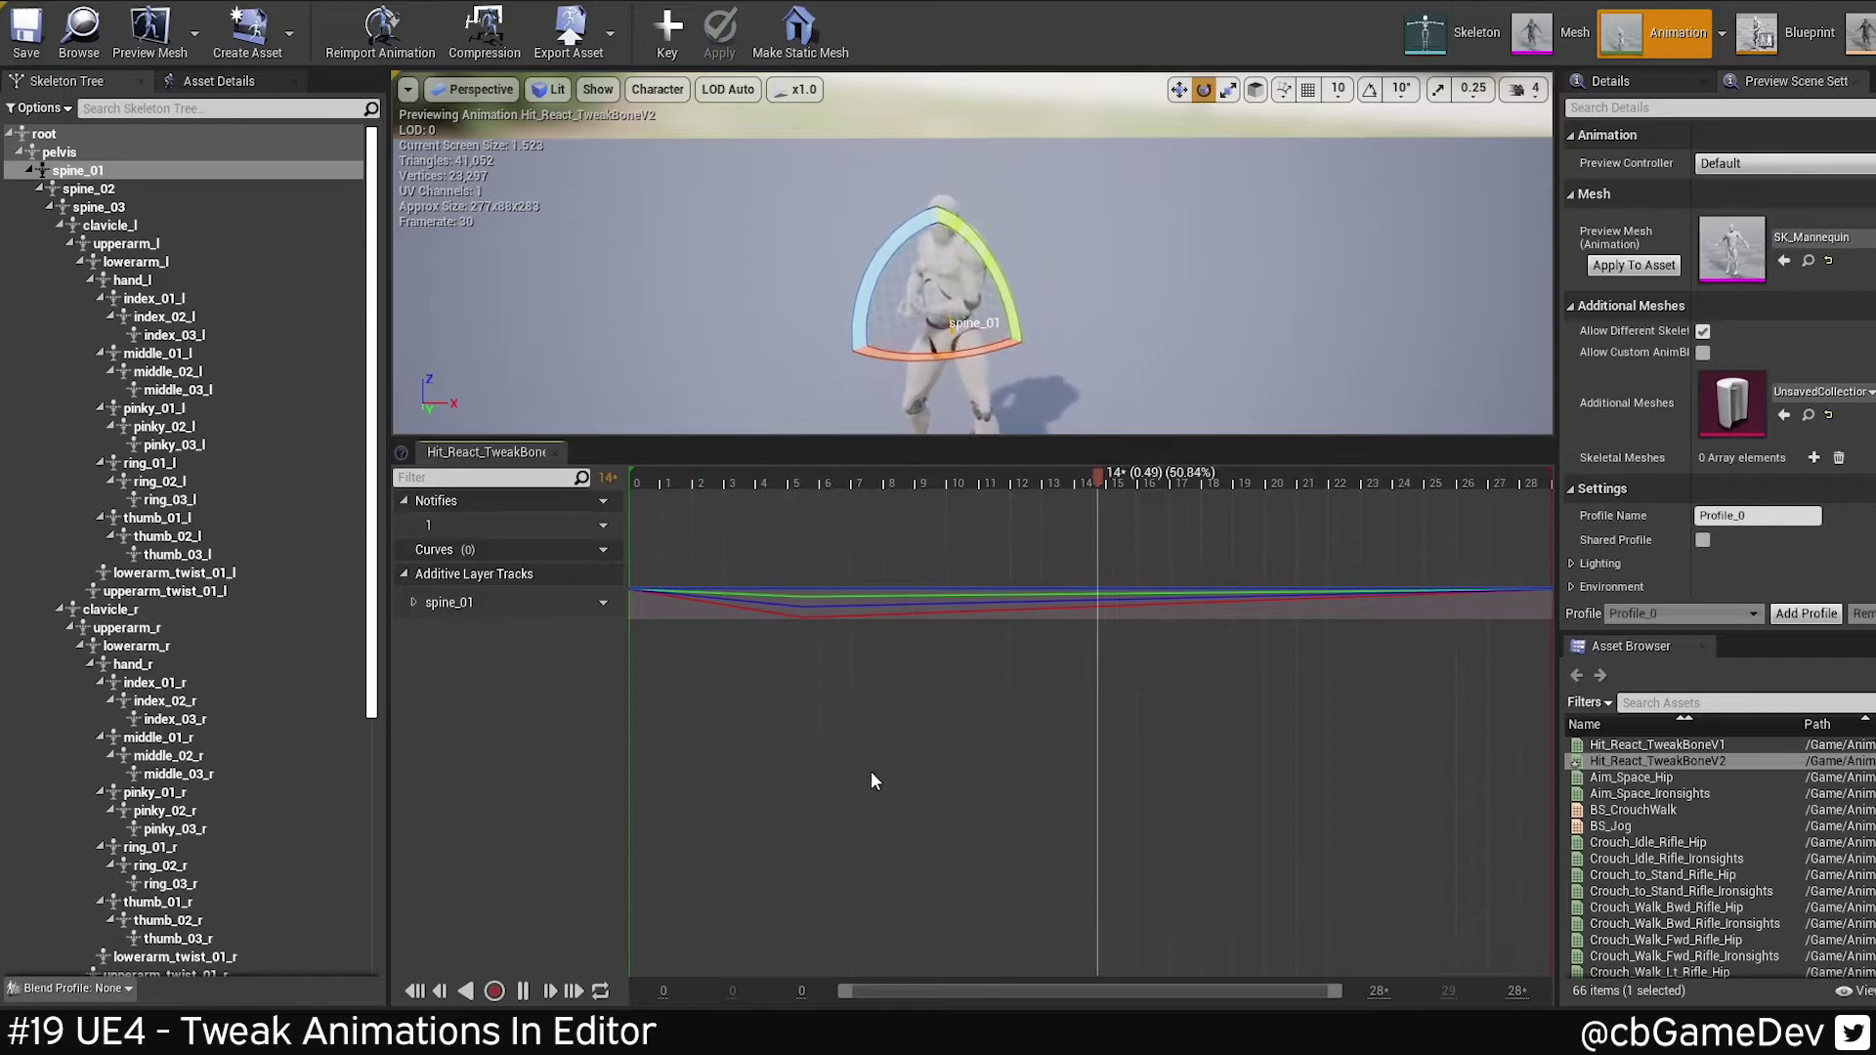
click(788, 318)
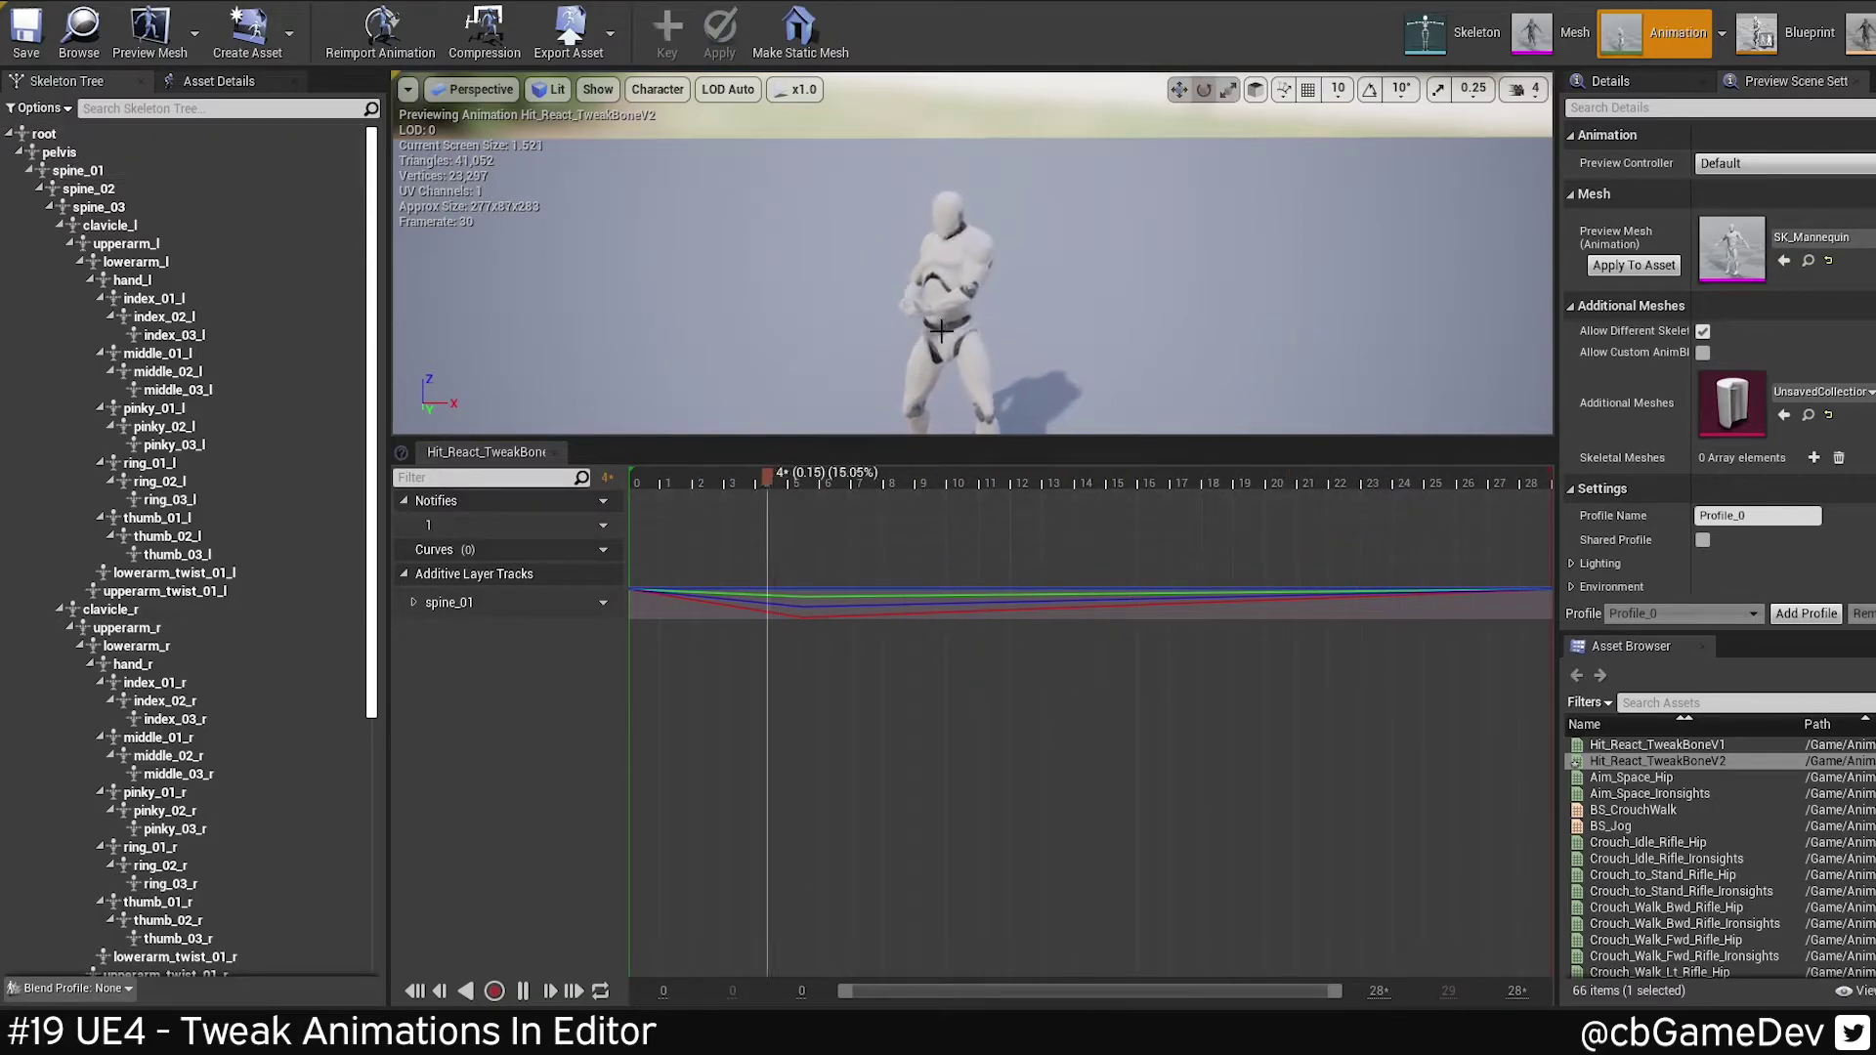
click(600, 601)
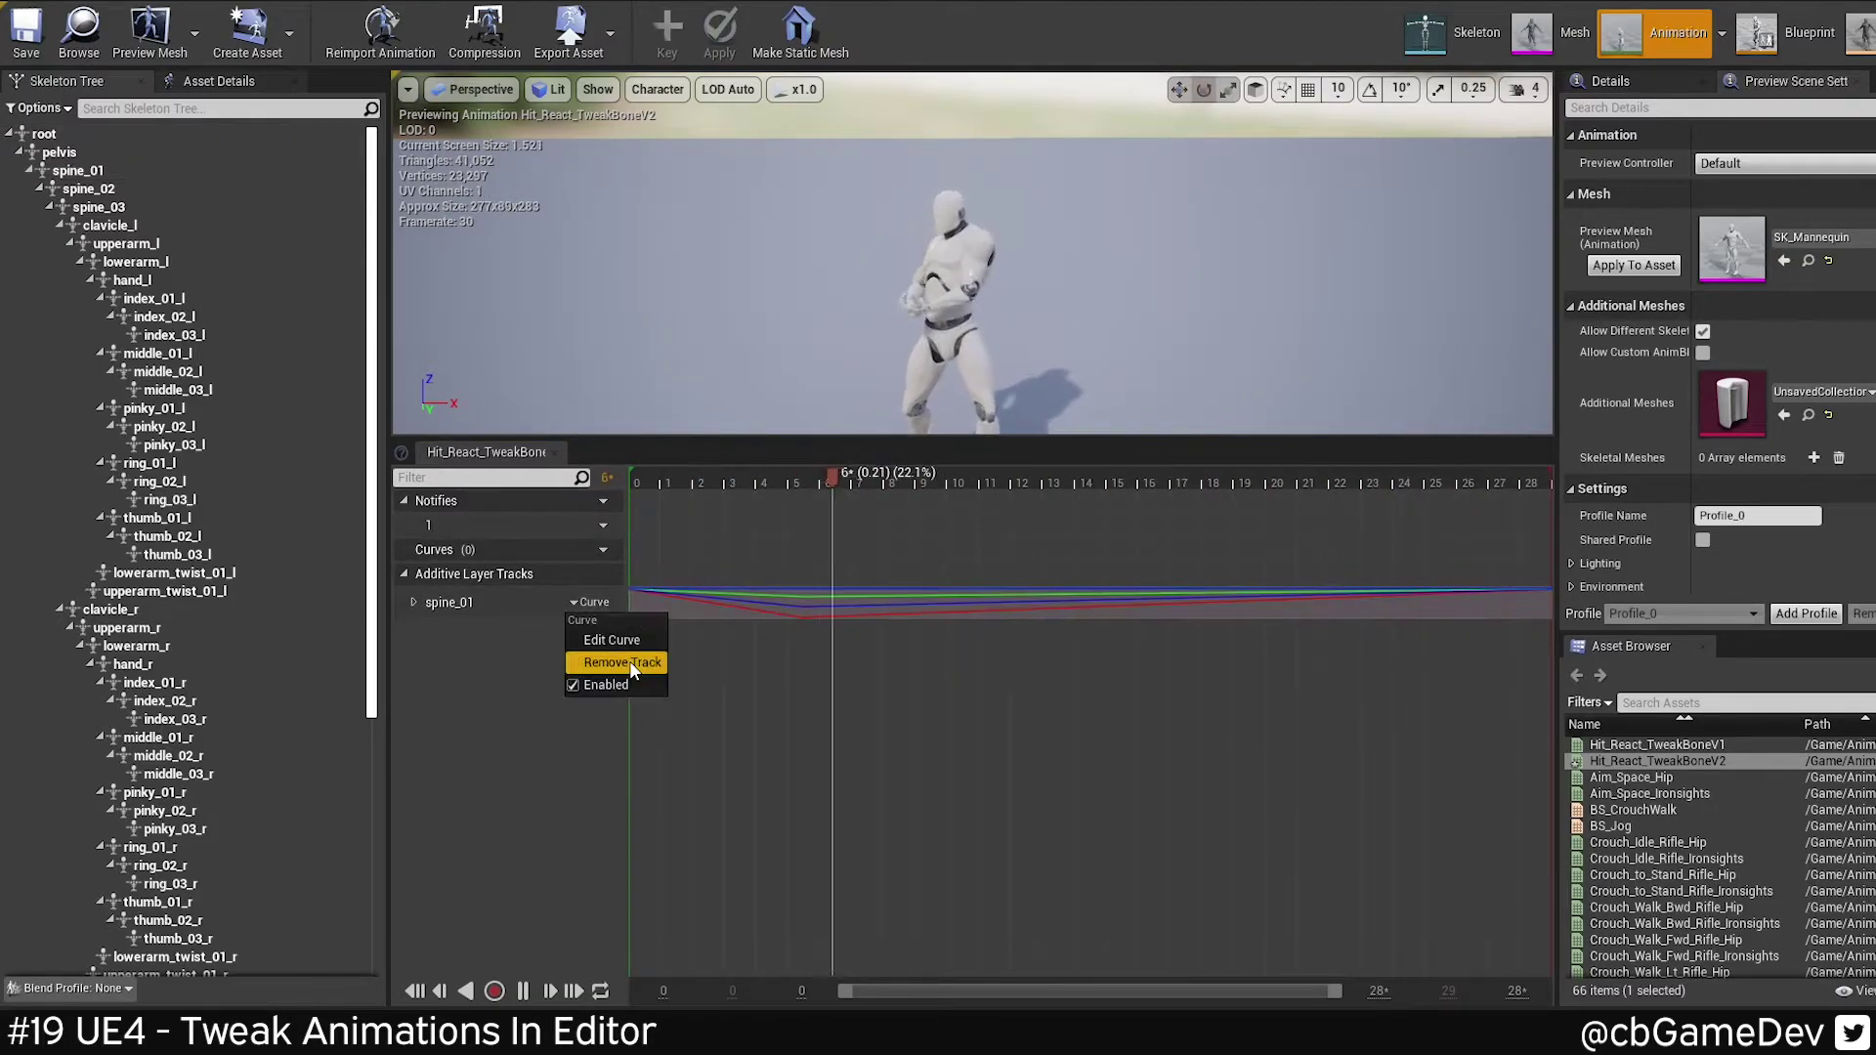
click(478, 686)
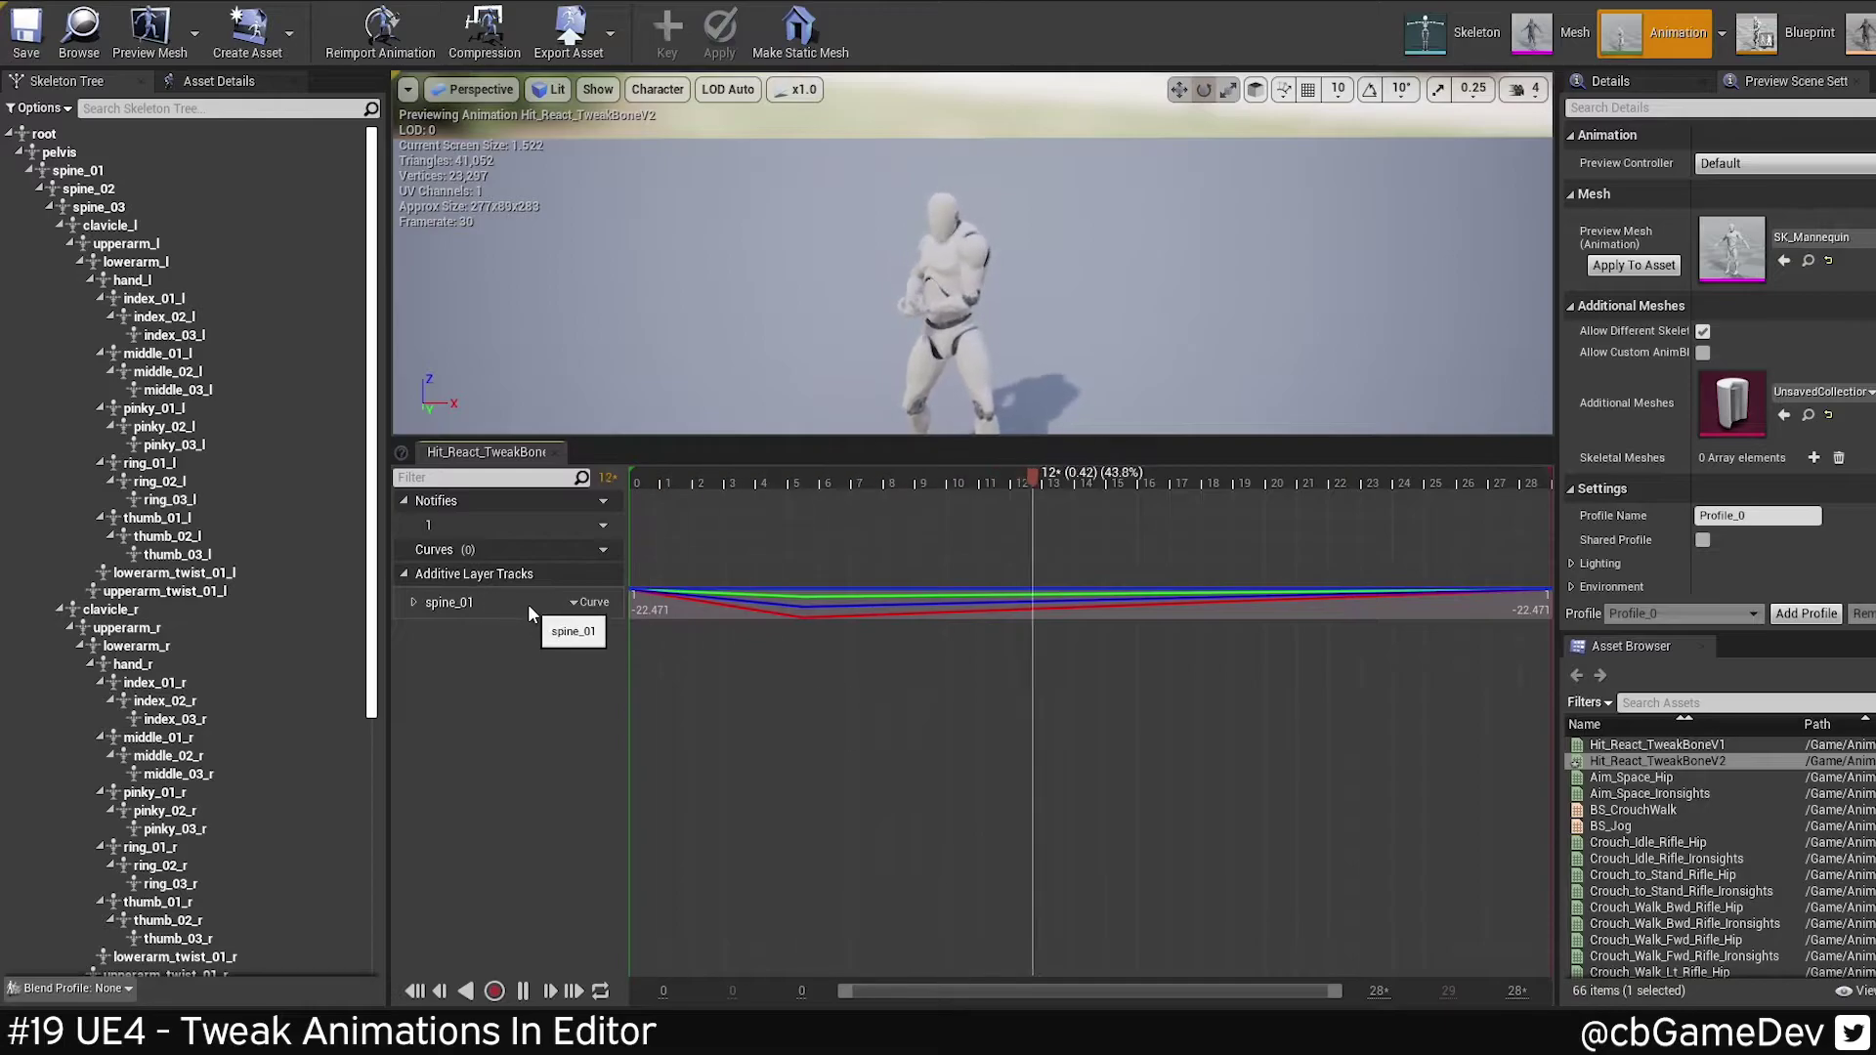
- Disable the spine_01 additive layer track during playback and enable it again
click(594, 603)
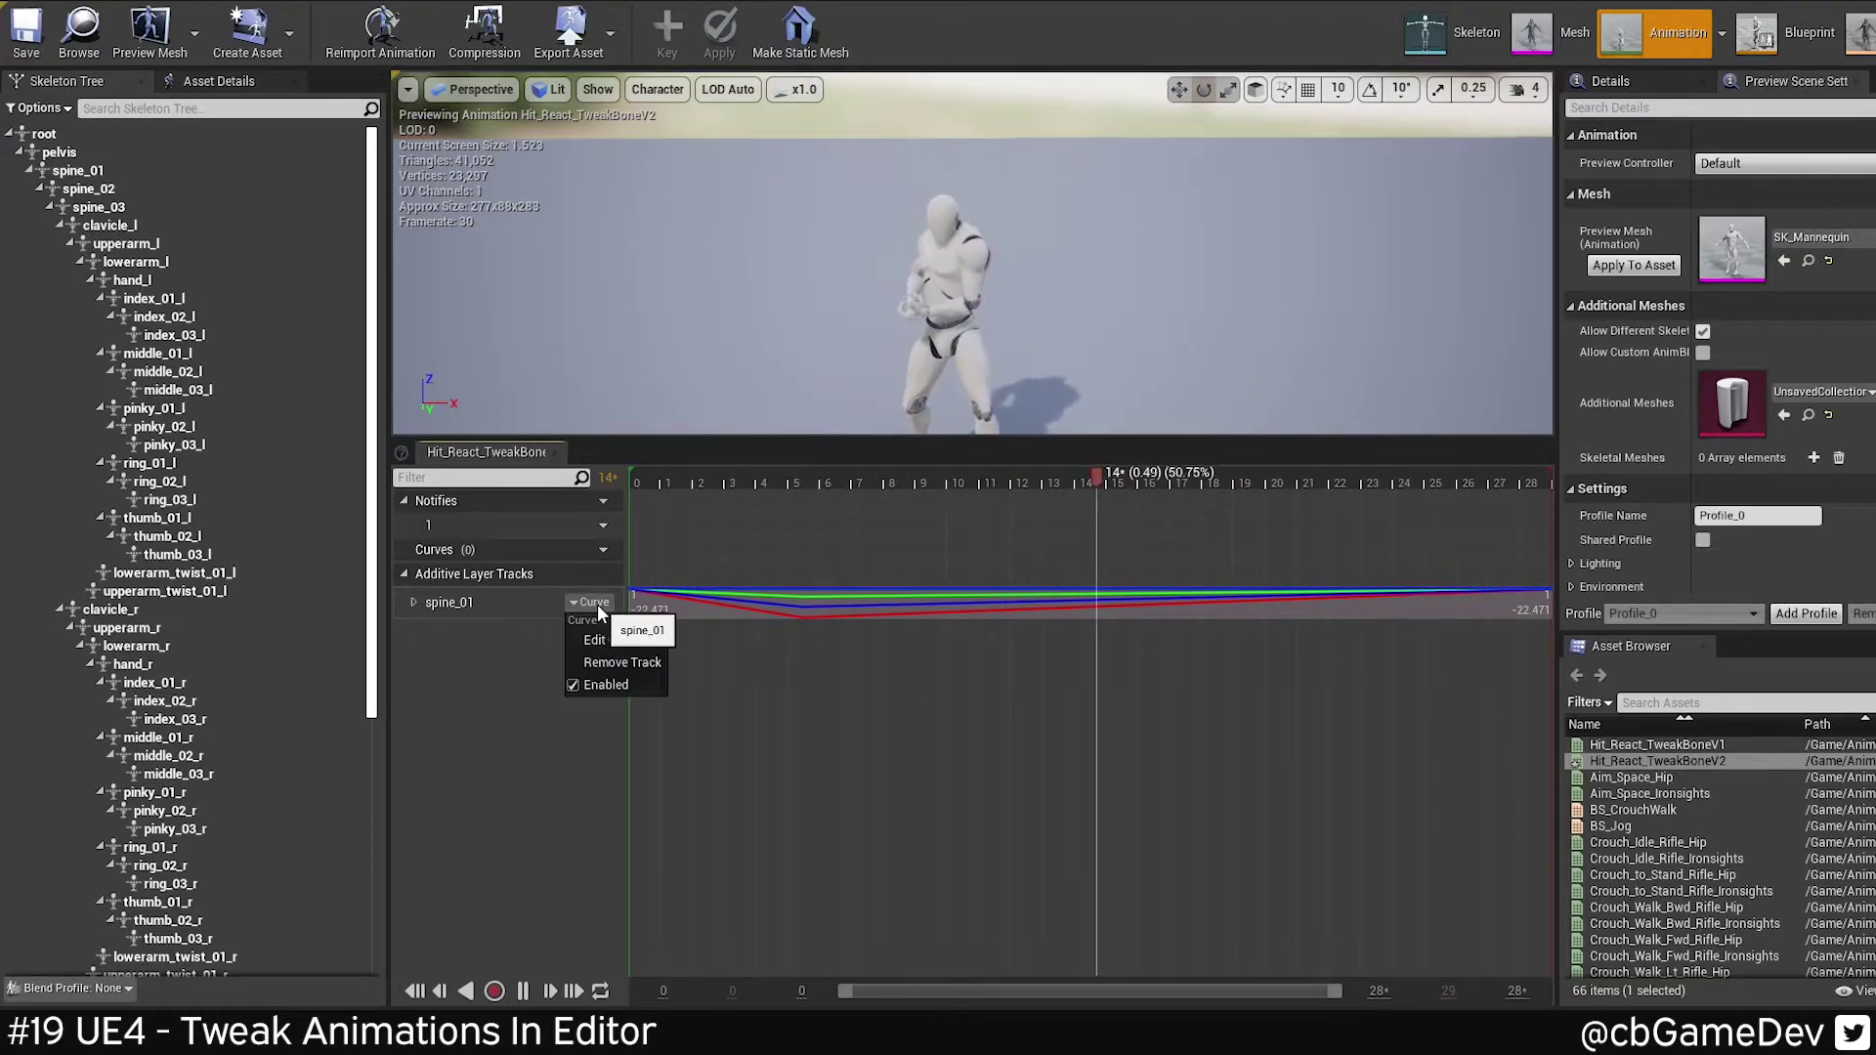
click(610, 684)
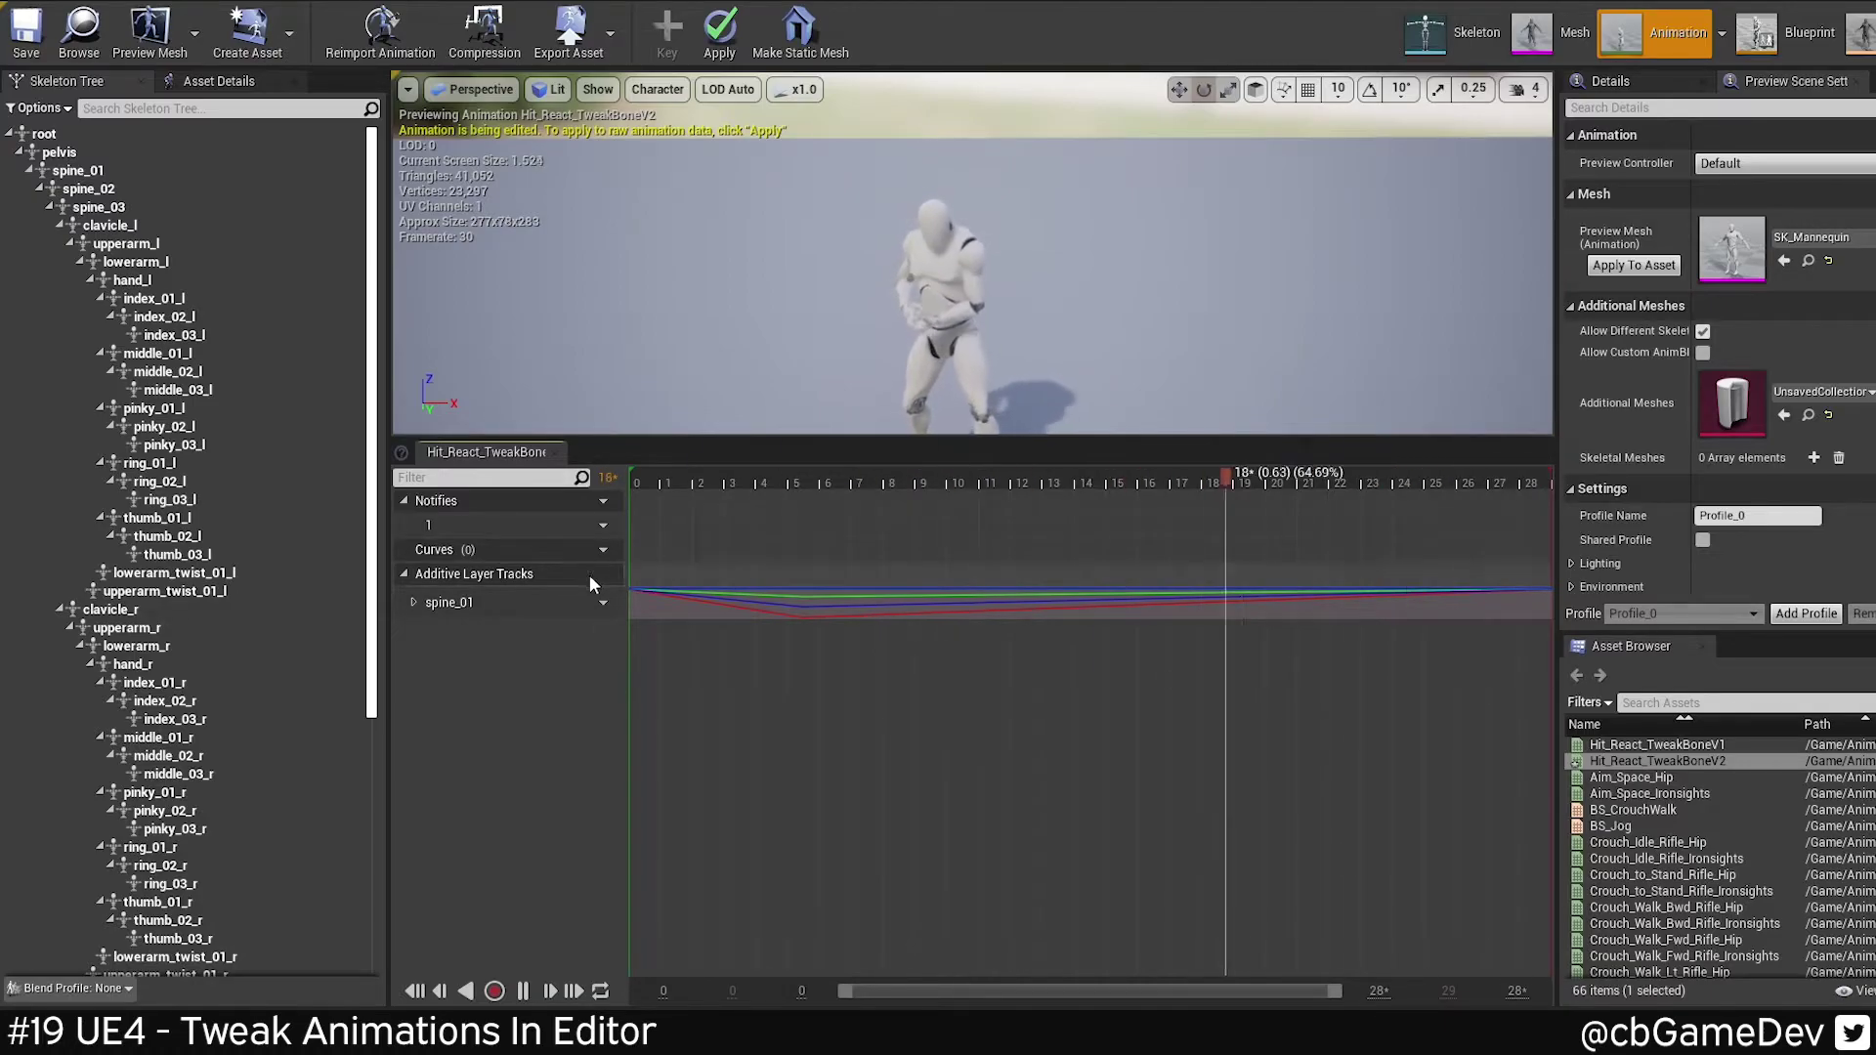
click(594, 602)
click(603, 678)
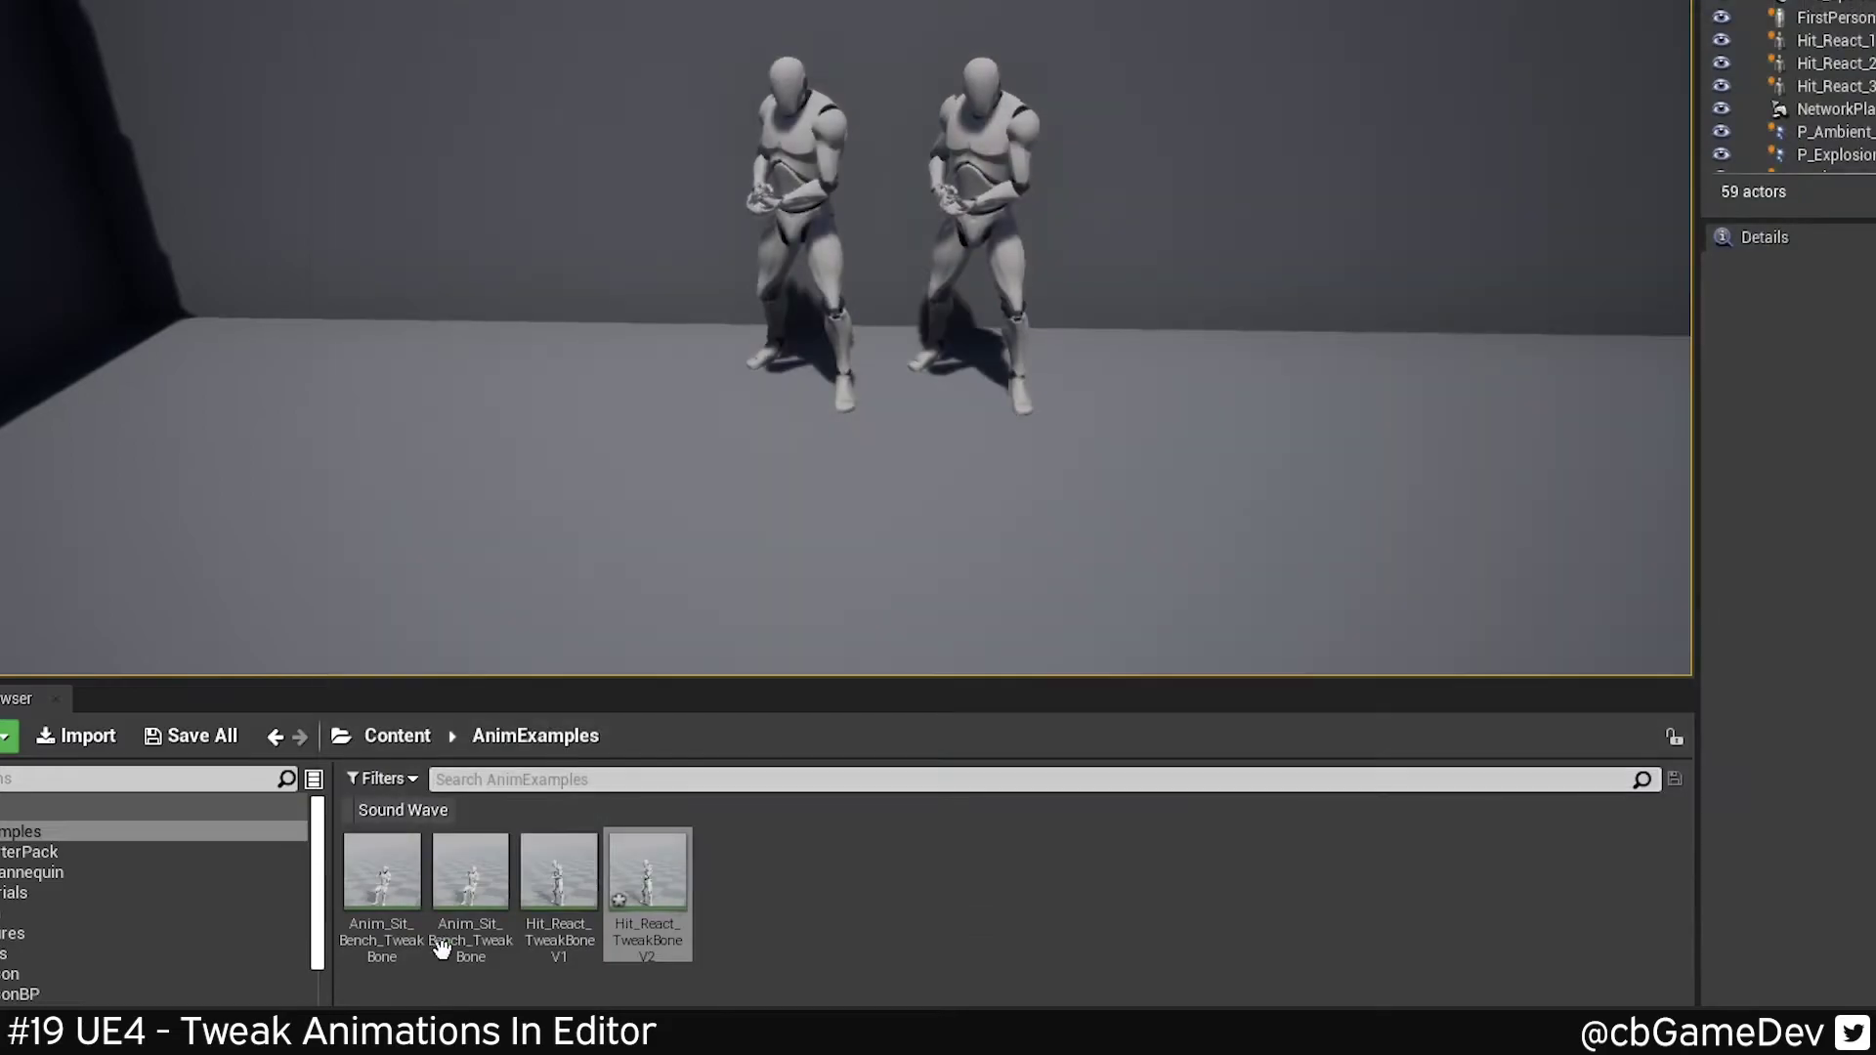
- Duplicate the Hit_React_TweakBoneV1 animation as Hit_React_TweakBoneV3 and open the copy for editing
right_click(645, 928)
click(558, 925)
right_click(558, 924)
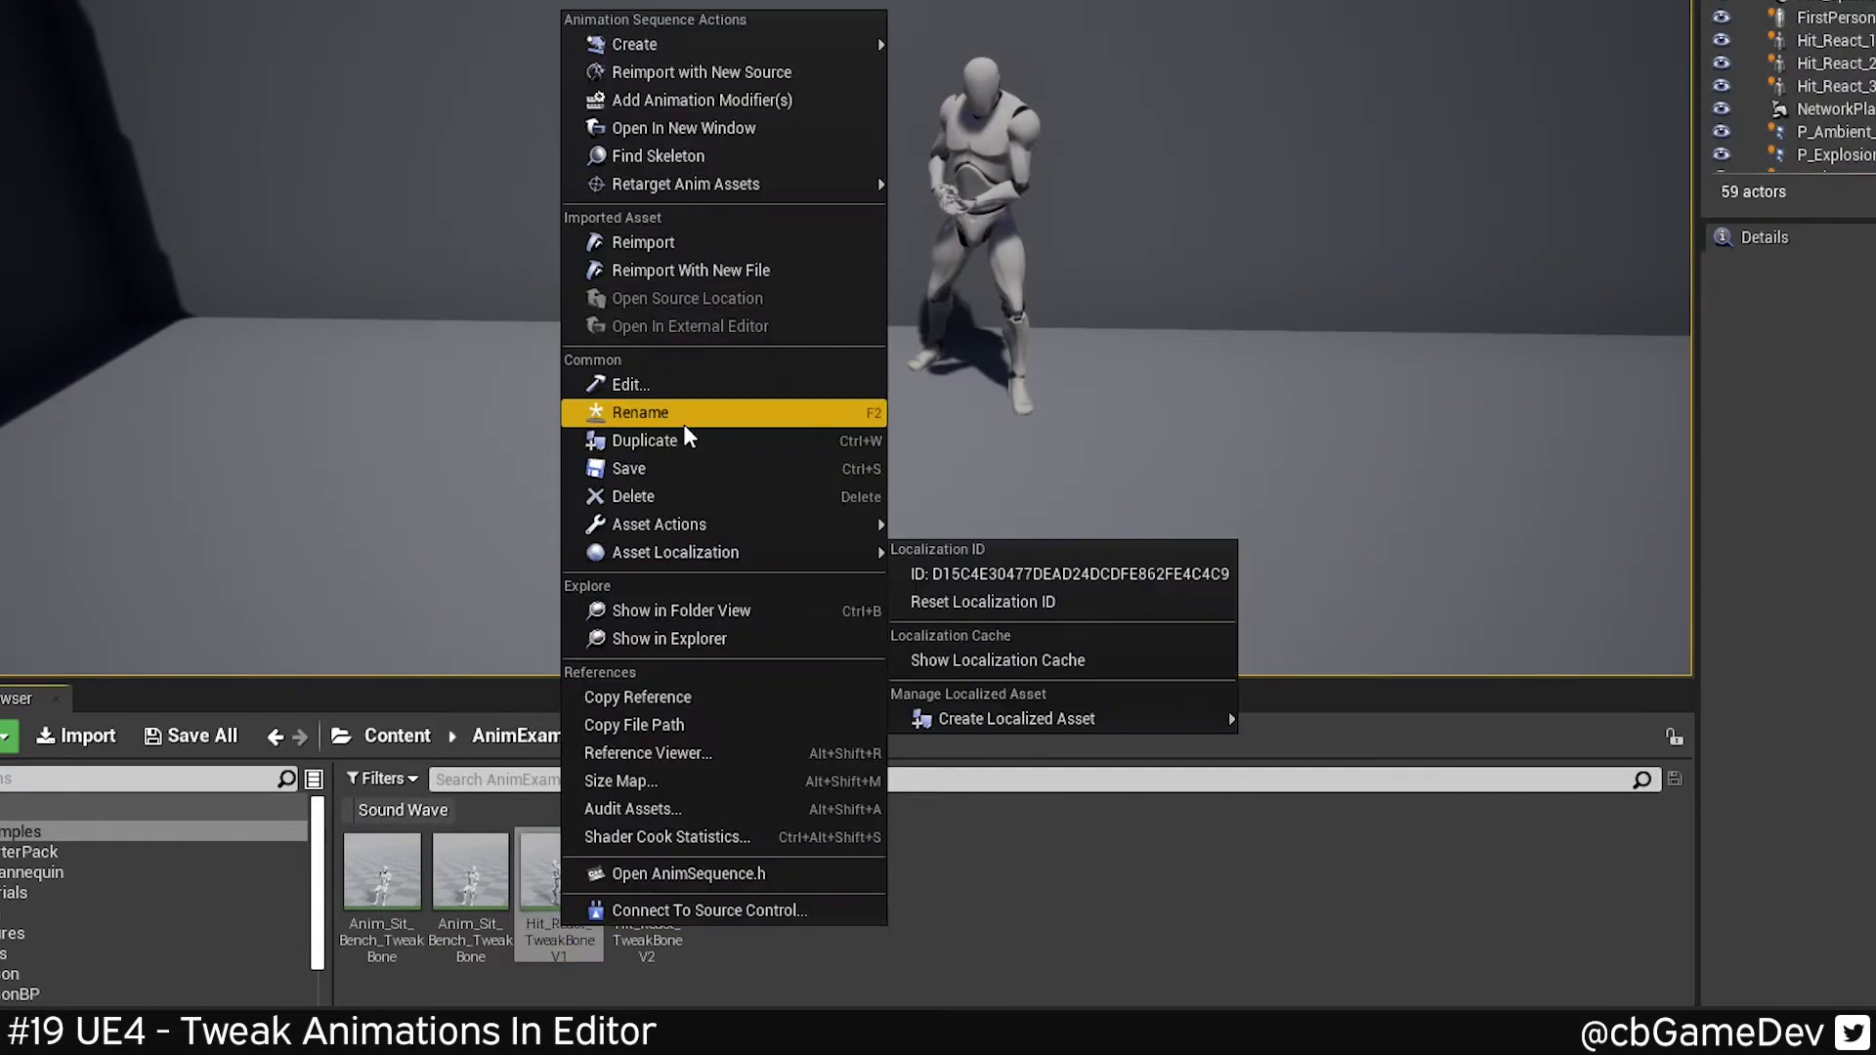
click(692, 443)
key(Return)
double_click(735, 884)
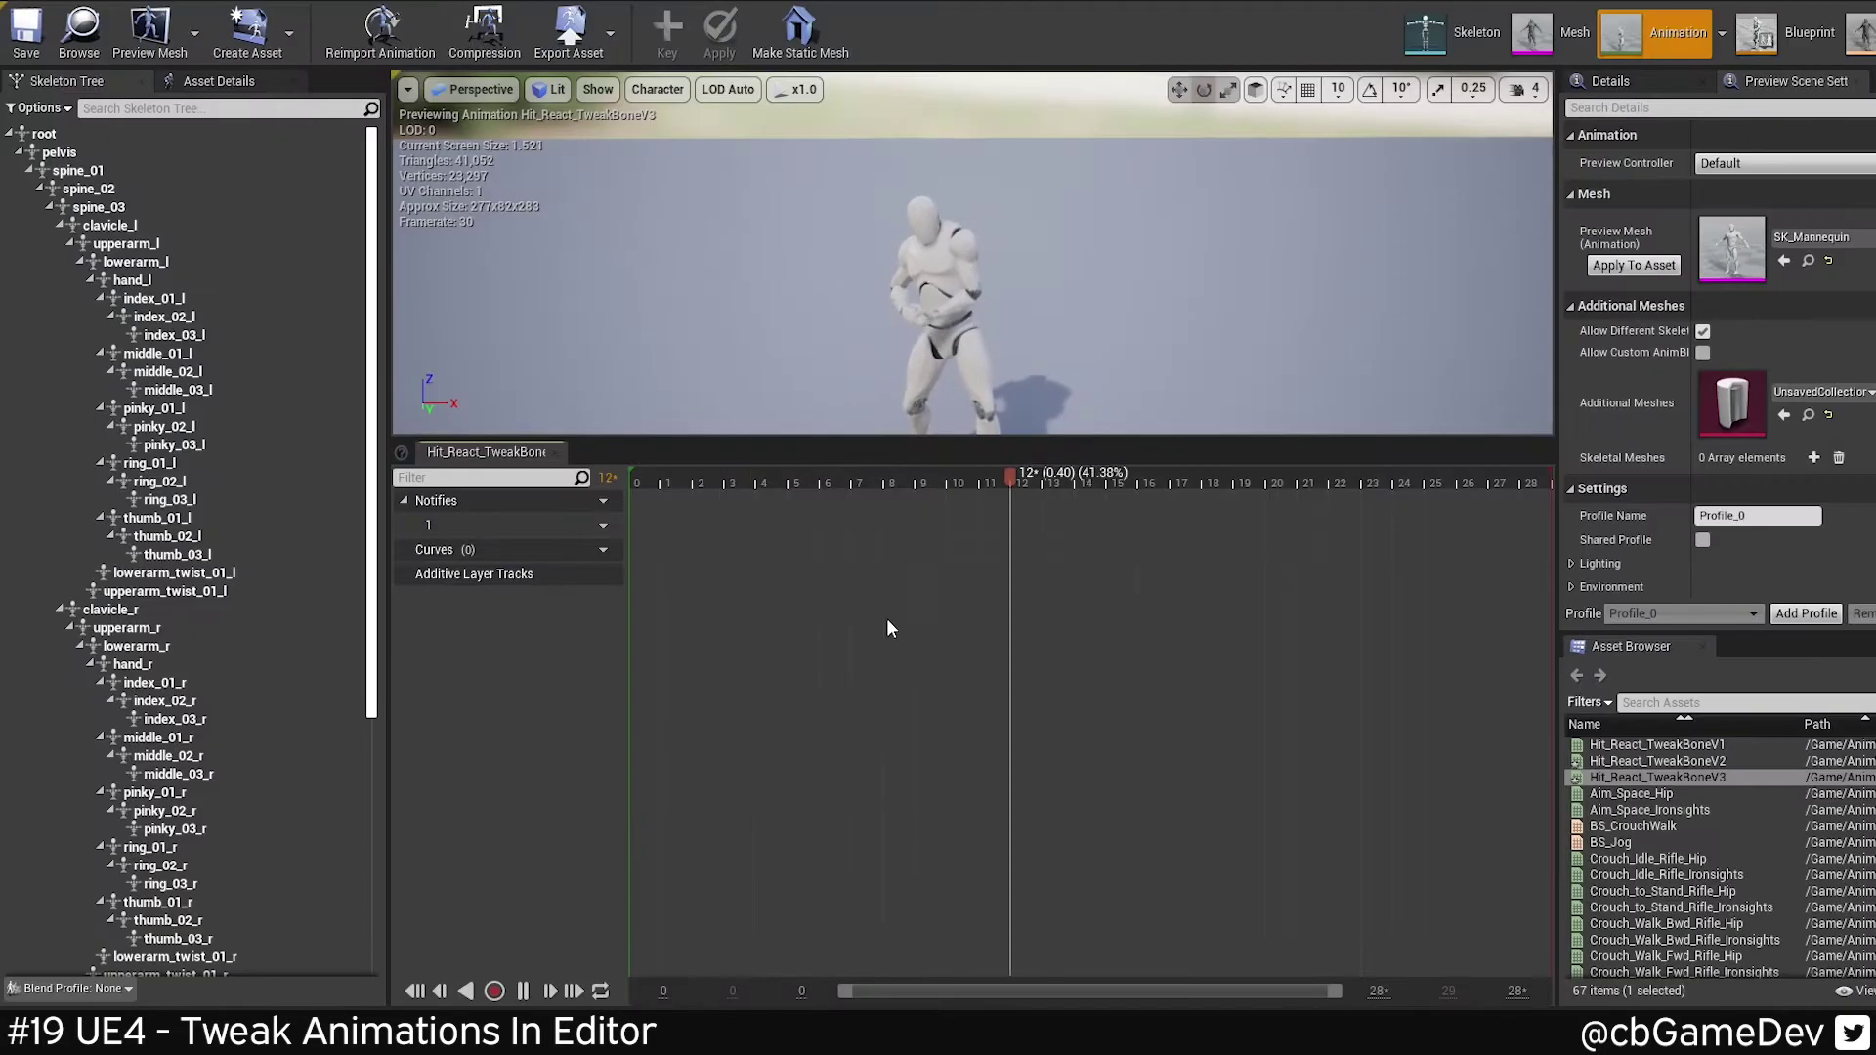
- Key the unmodified spine_01 bone of Hit_React_TweakBoneV3 at frame 0 and at the last frame, 29
click(643, 478)
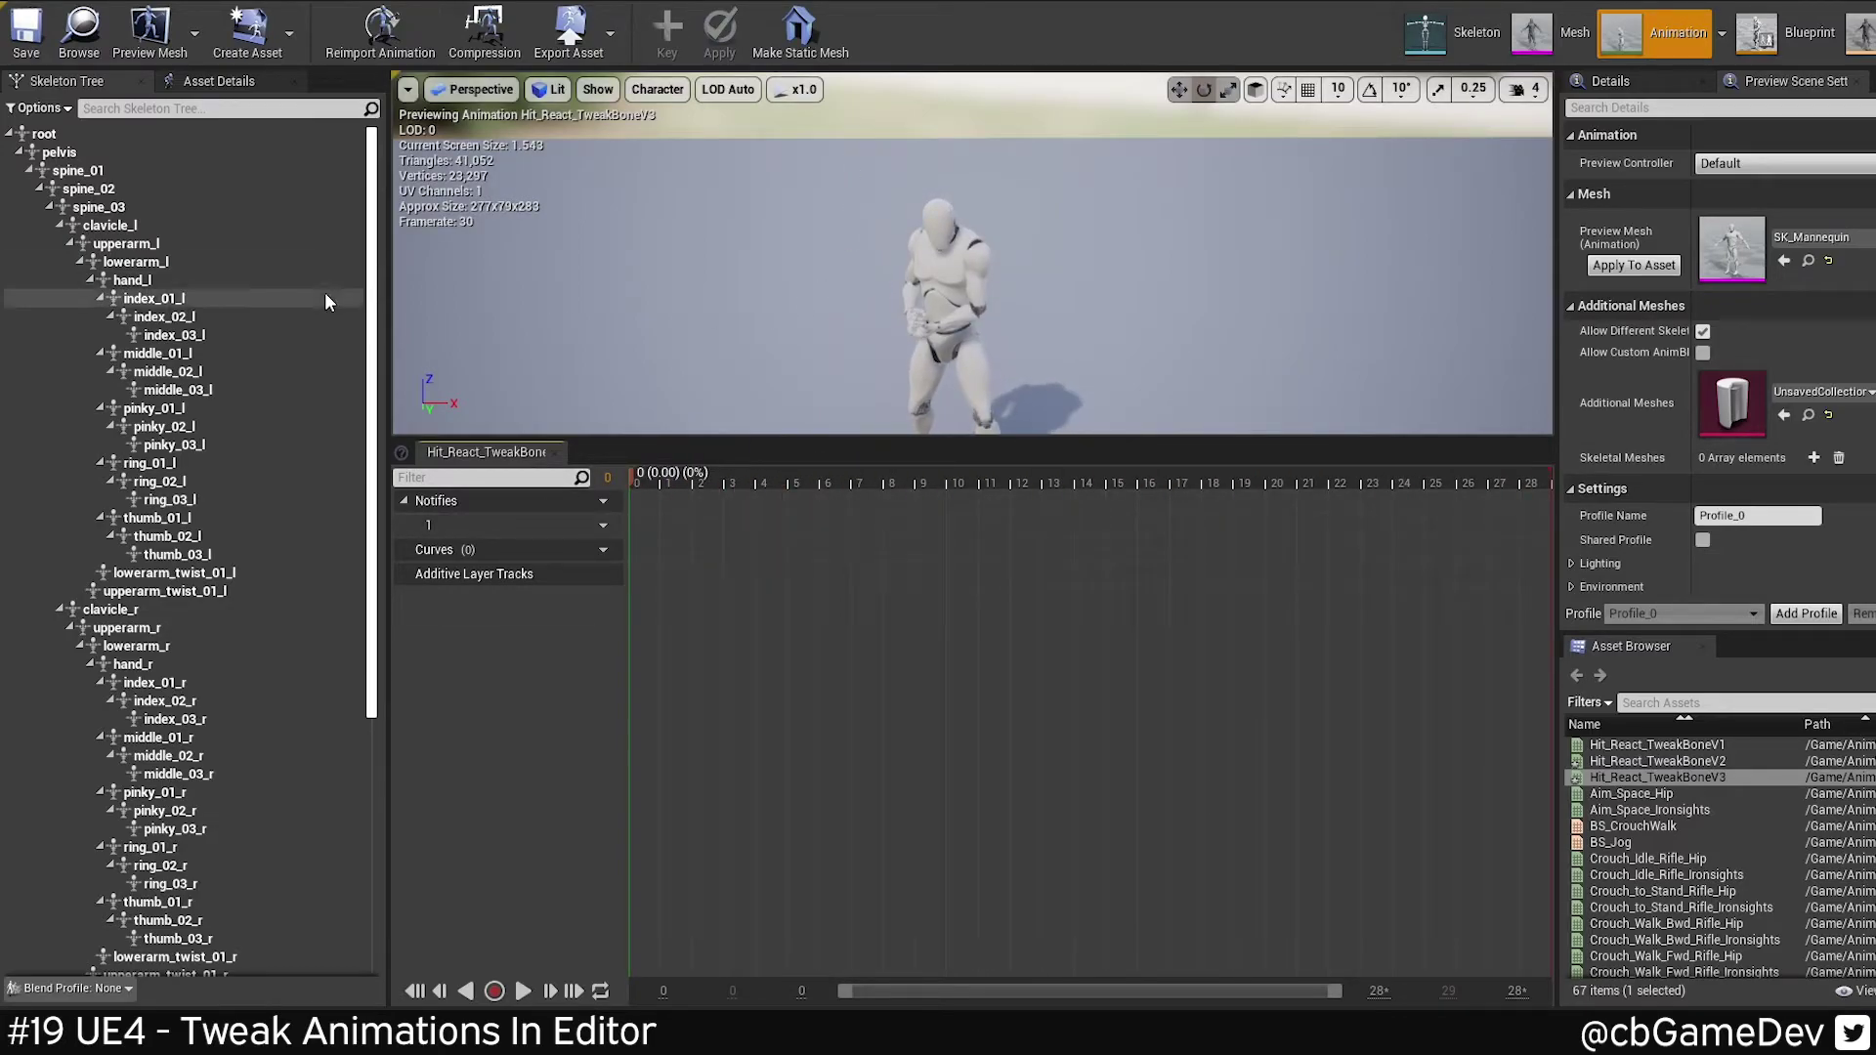
click(98, 171)
click(668, 30)
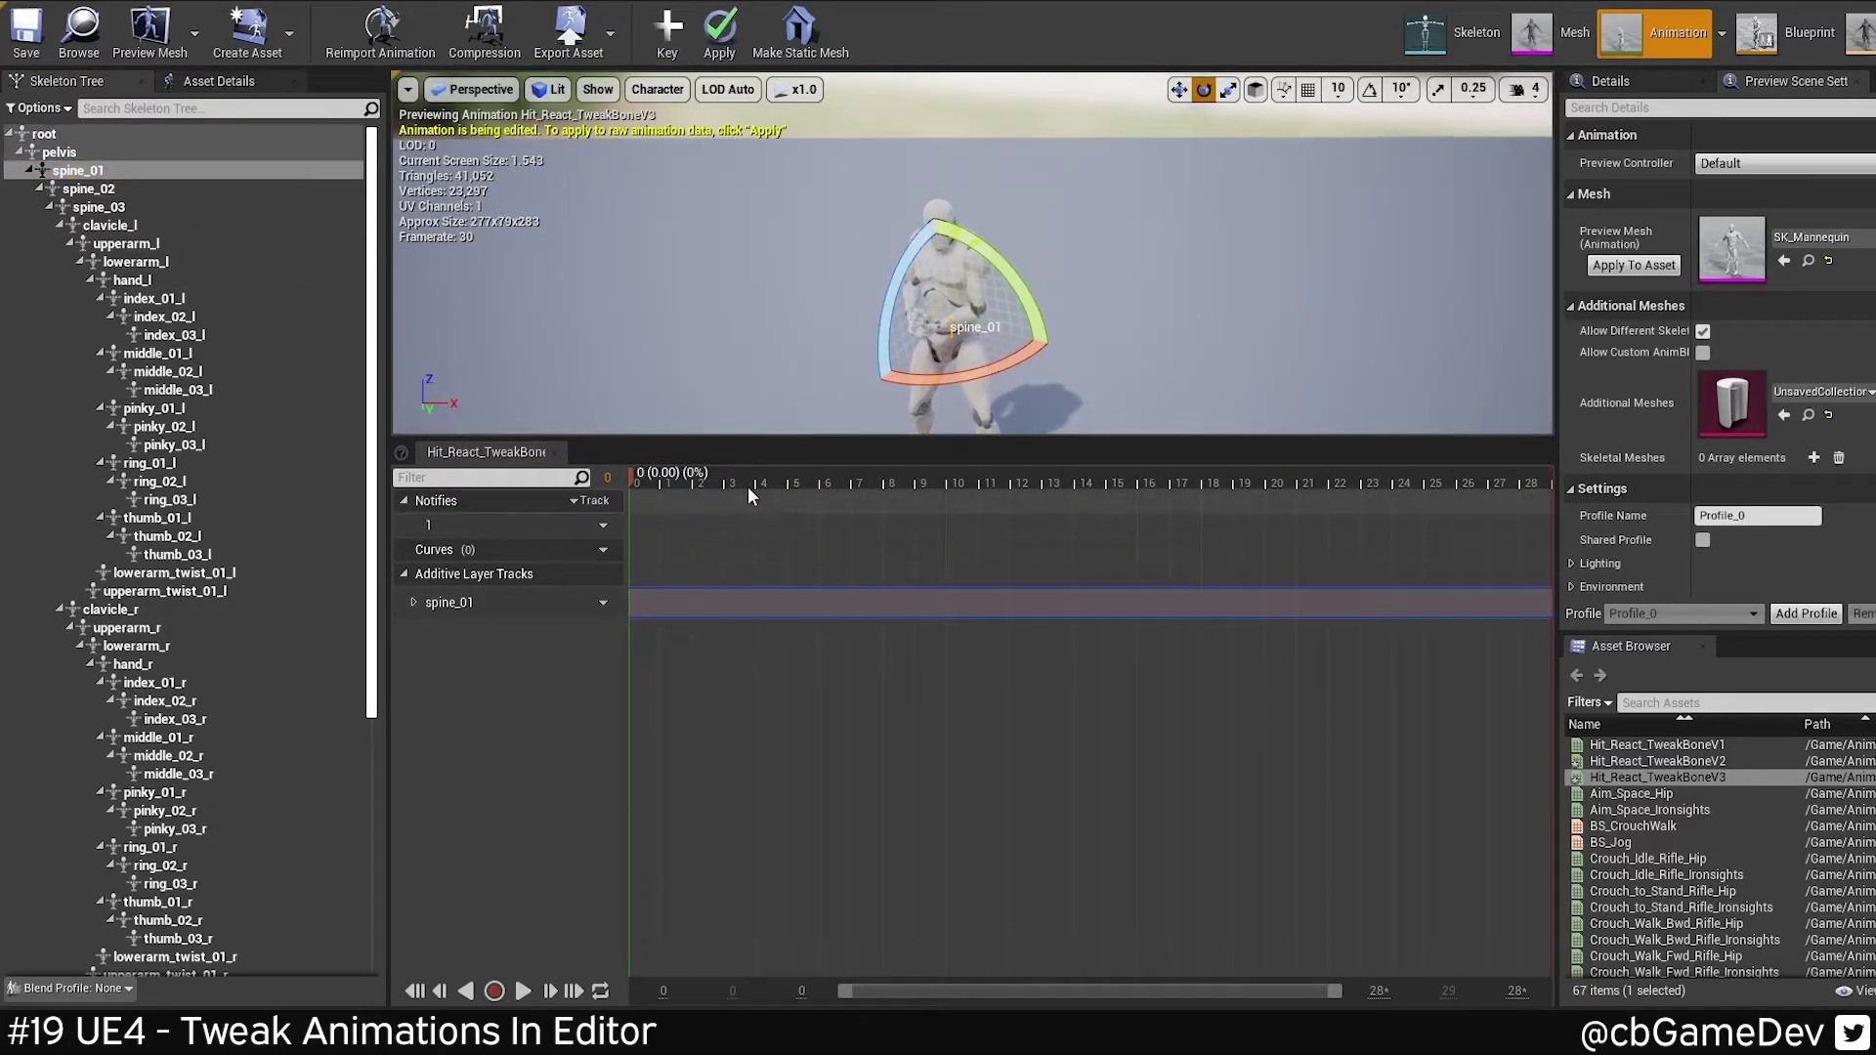
drag(758, 481, 1552, 475)
click(666, 32)
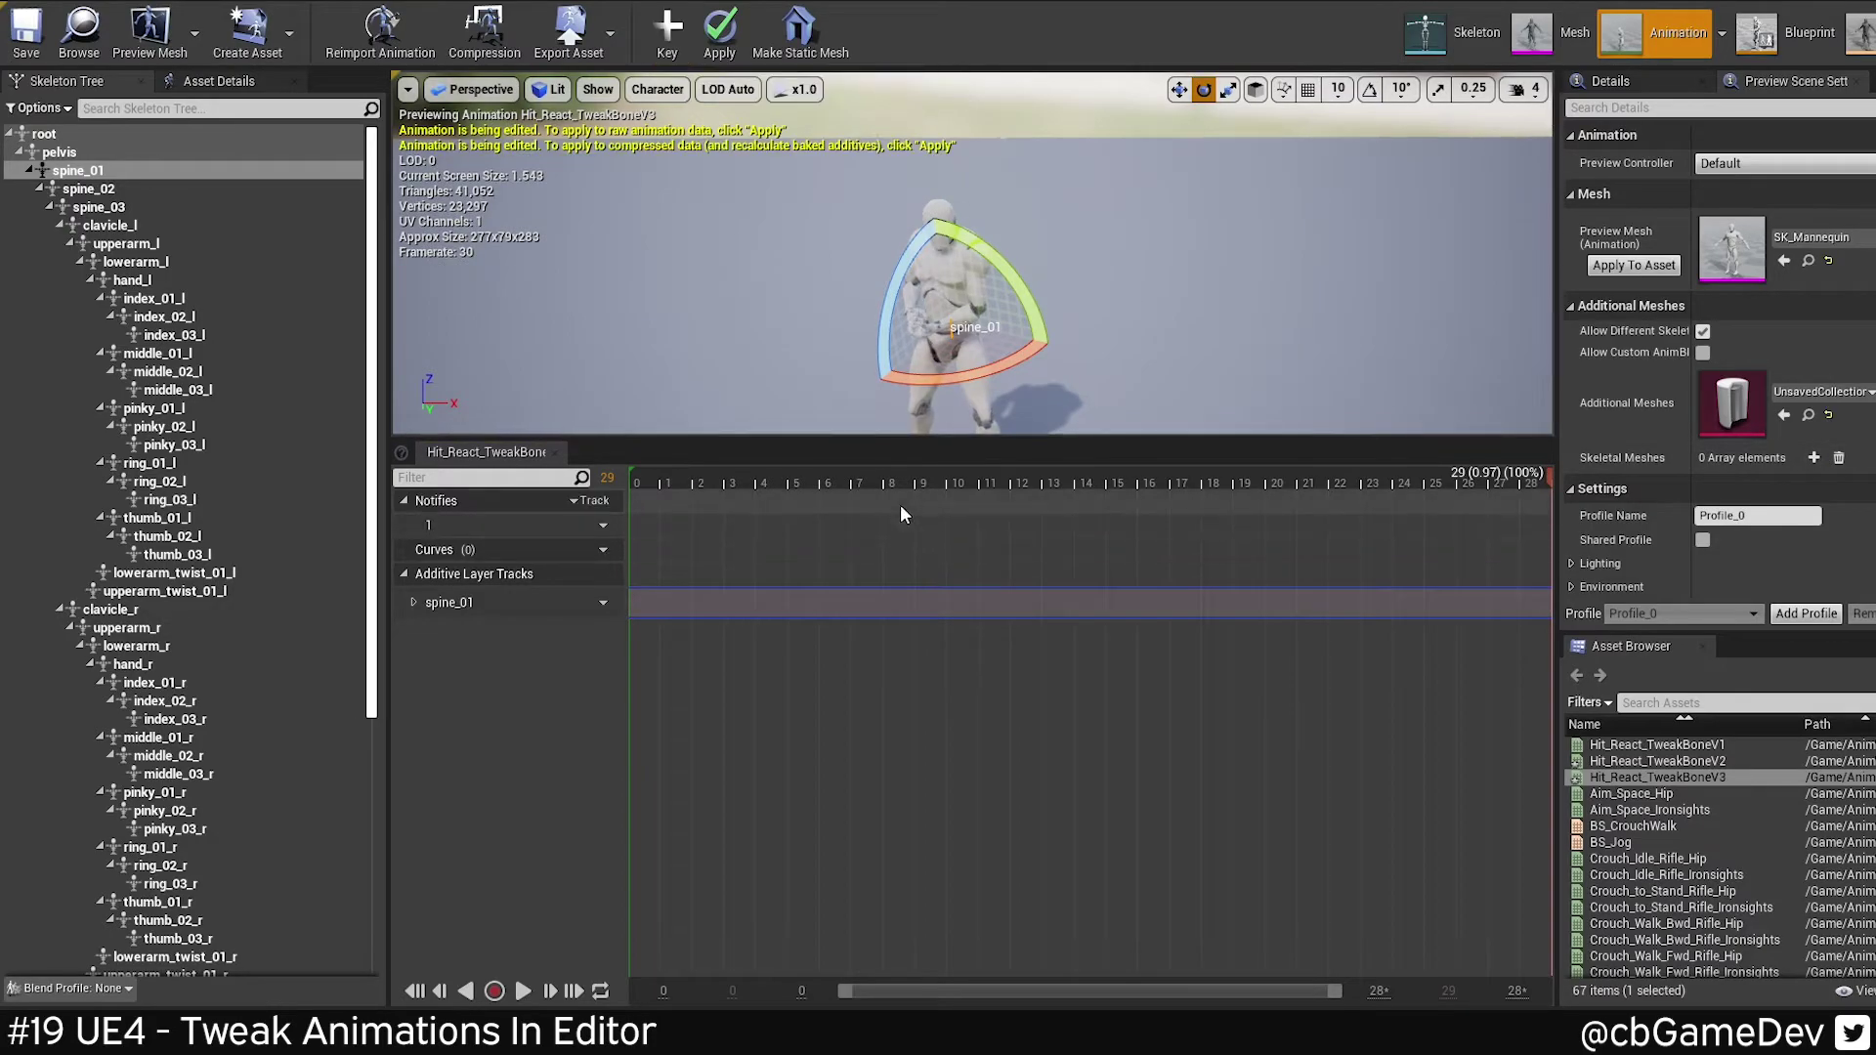
- Rotate spine_01 on several axes at about frame 6 to twist and lean the torso the opposite way, key it and apply the edit
mouse_move(865, 481)
mouse_down()
mouse_move(731, 485)
mouse_move(842, 483)
mouse_up()
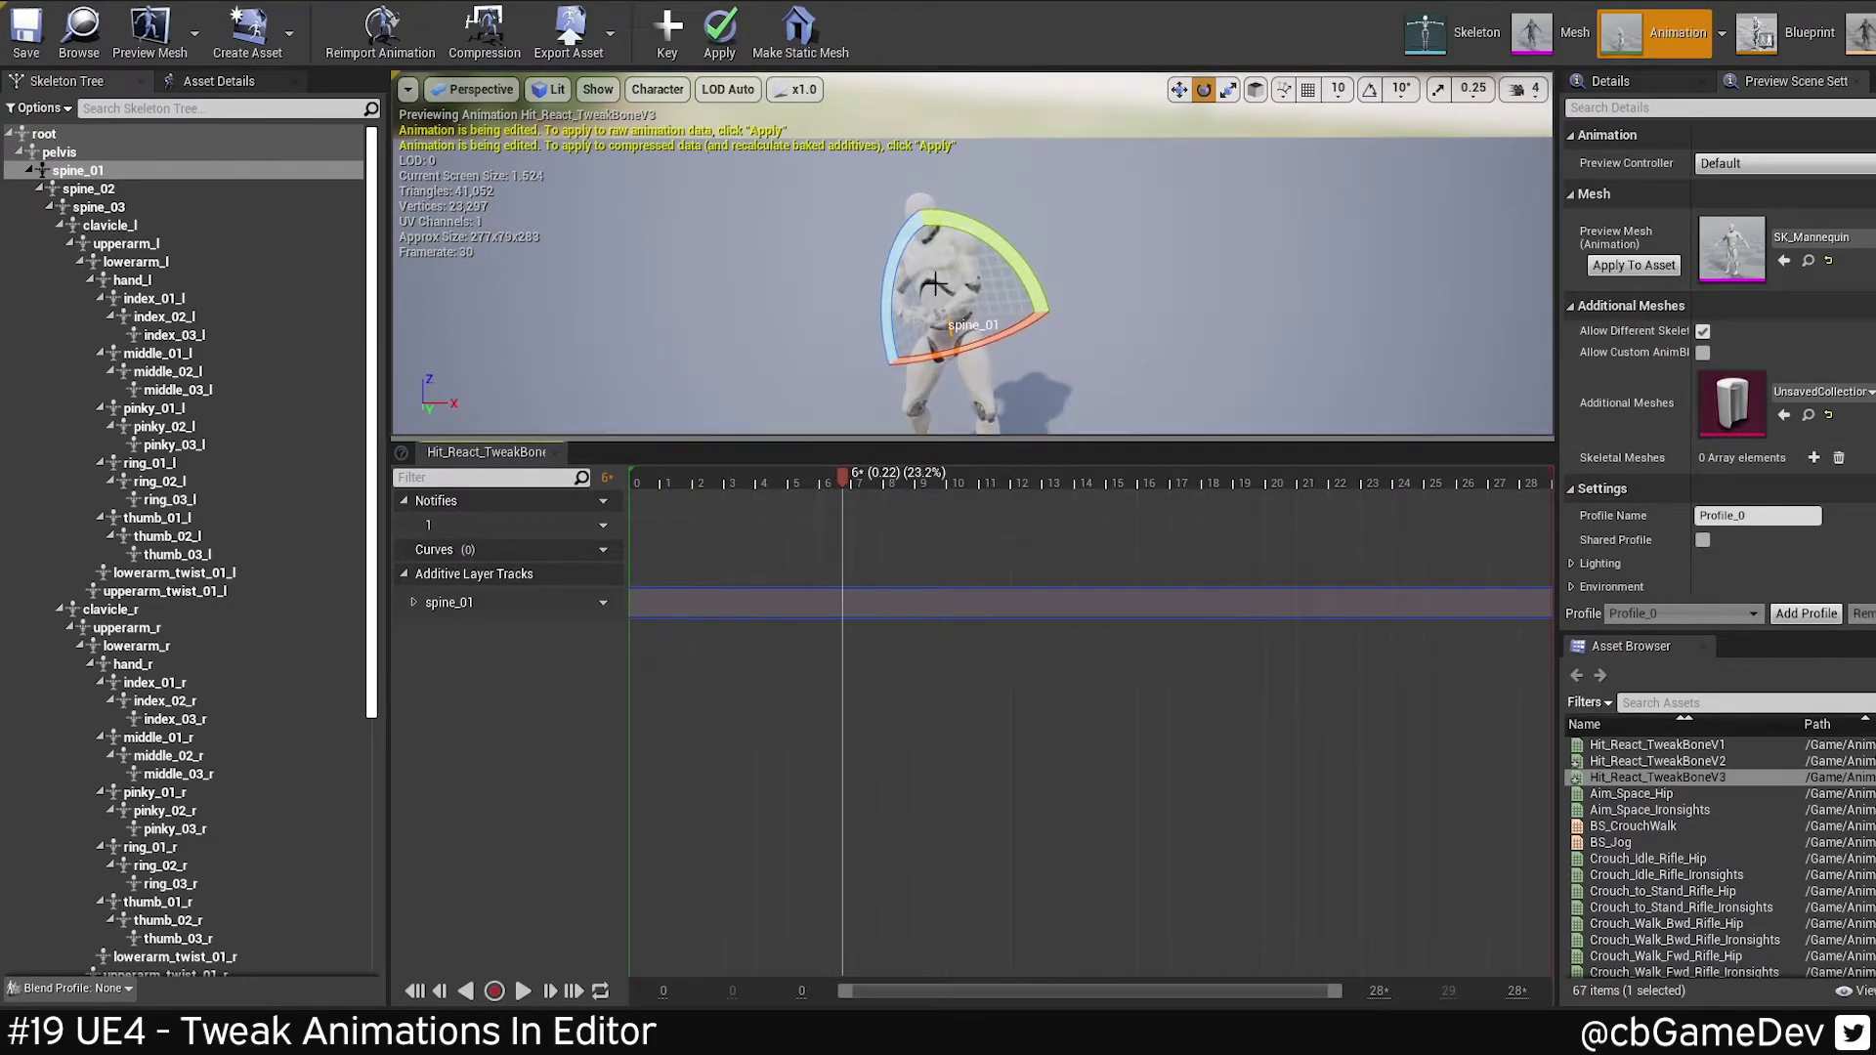
drag(991, 243, 931, 227)
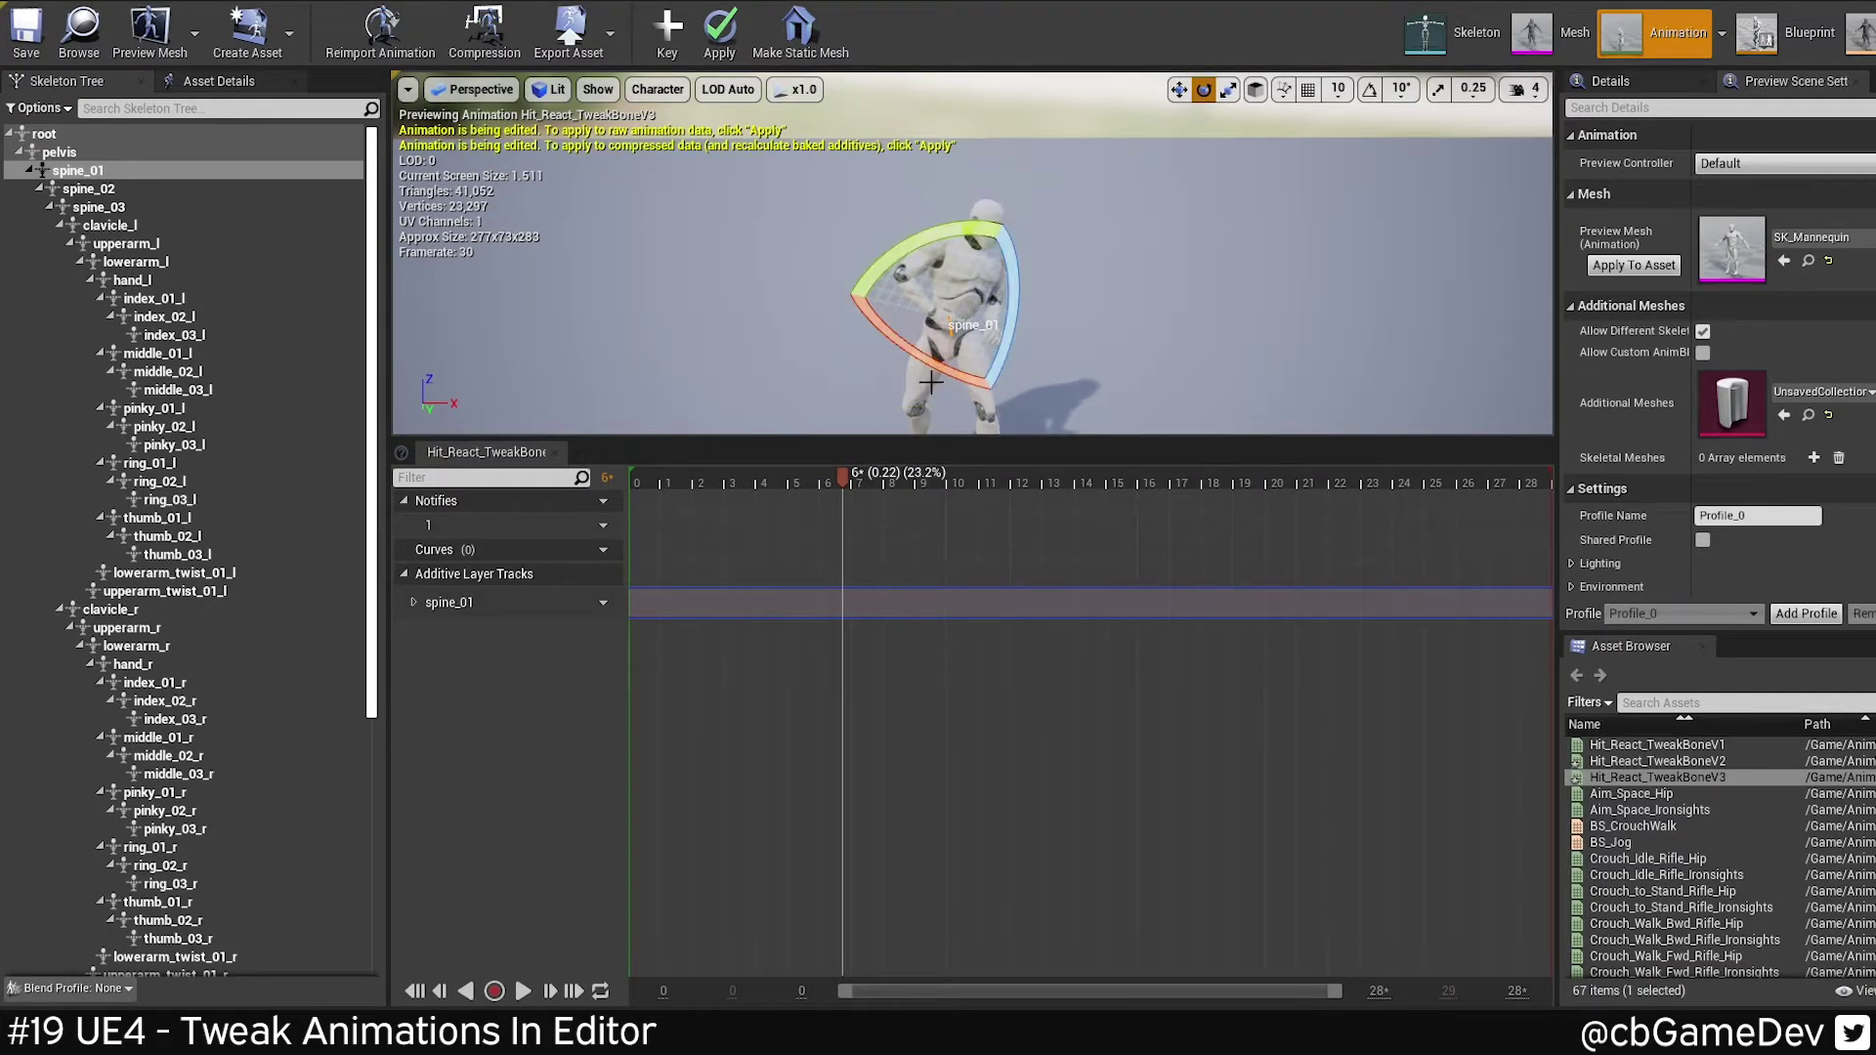
drag(894, 354, 862, 332)
drag(1014, 291, 1010, 322)
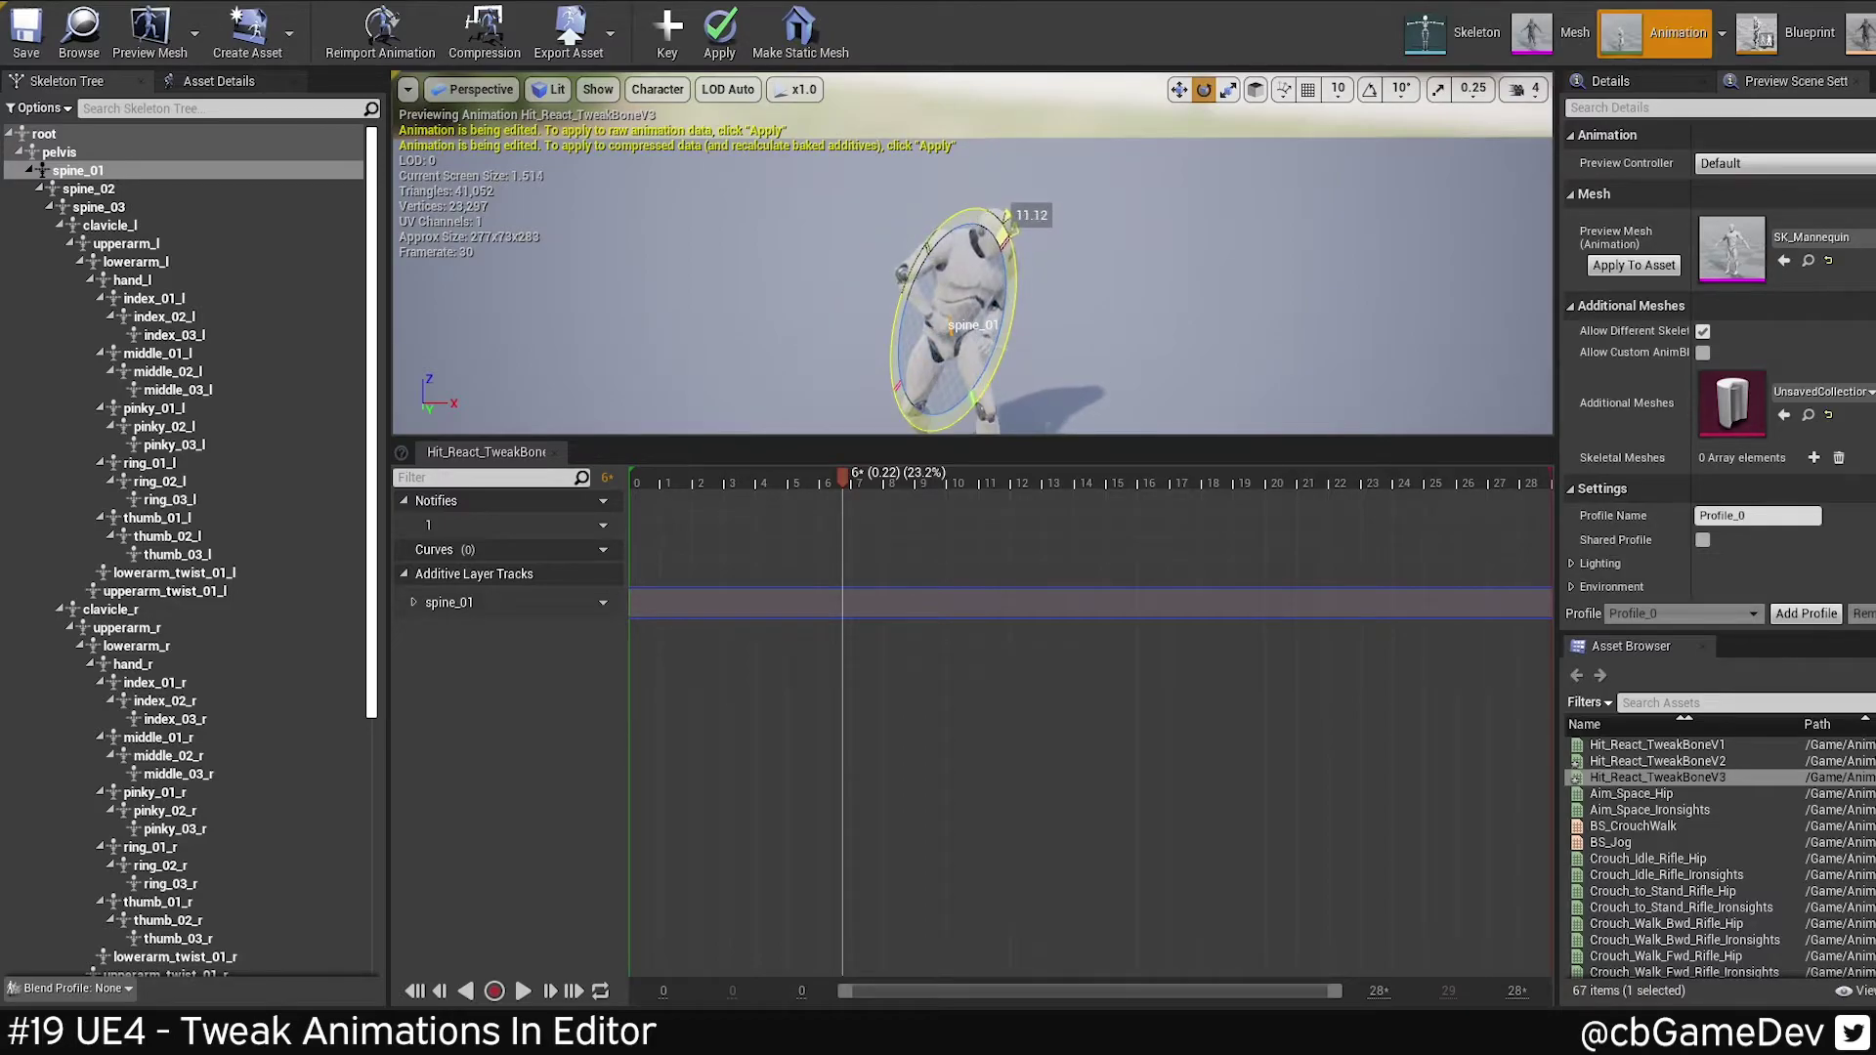
drag(1006, 213, 987, 174)
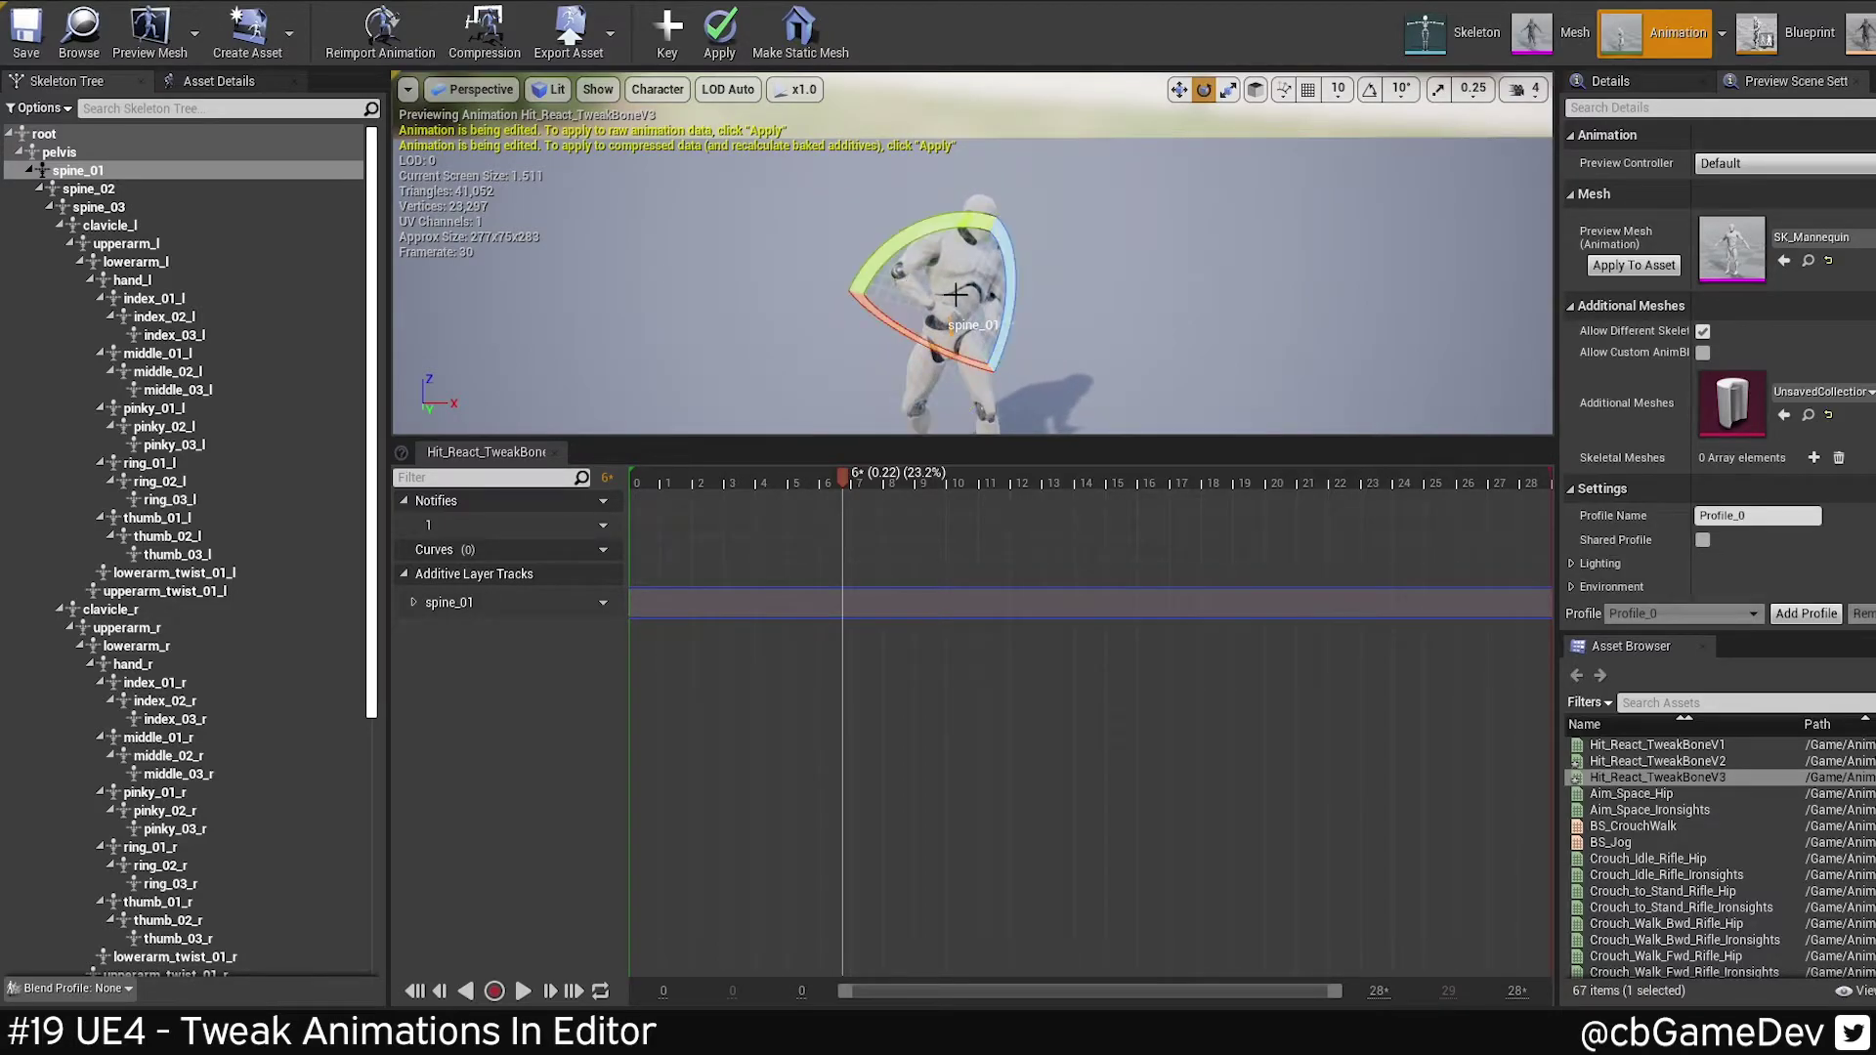
drag(919, 231, 940, 222)
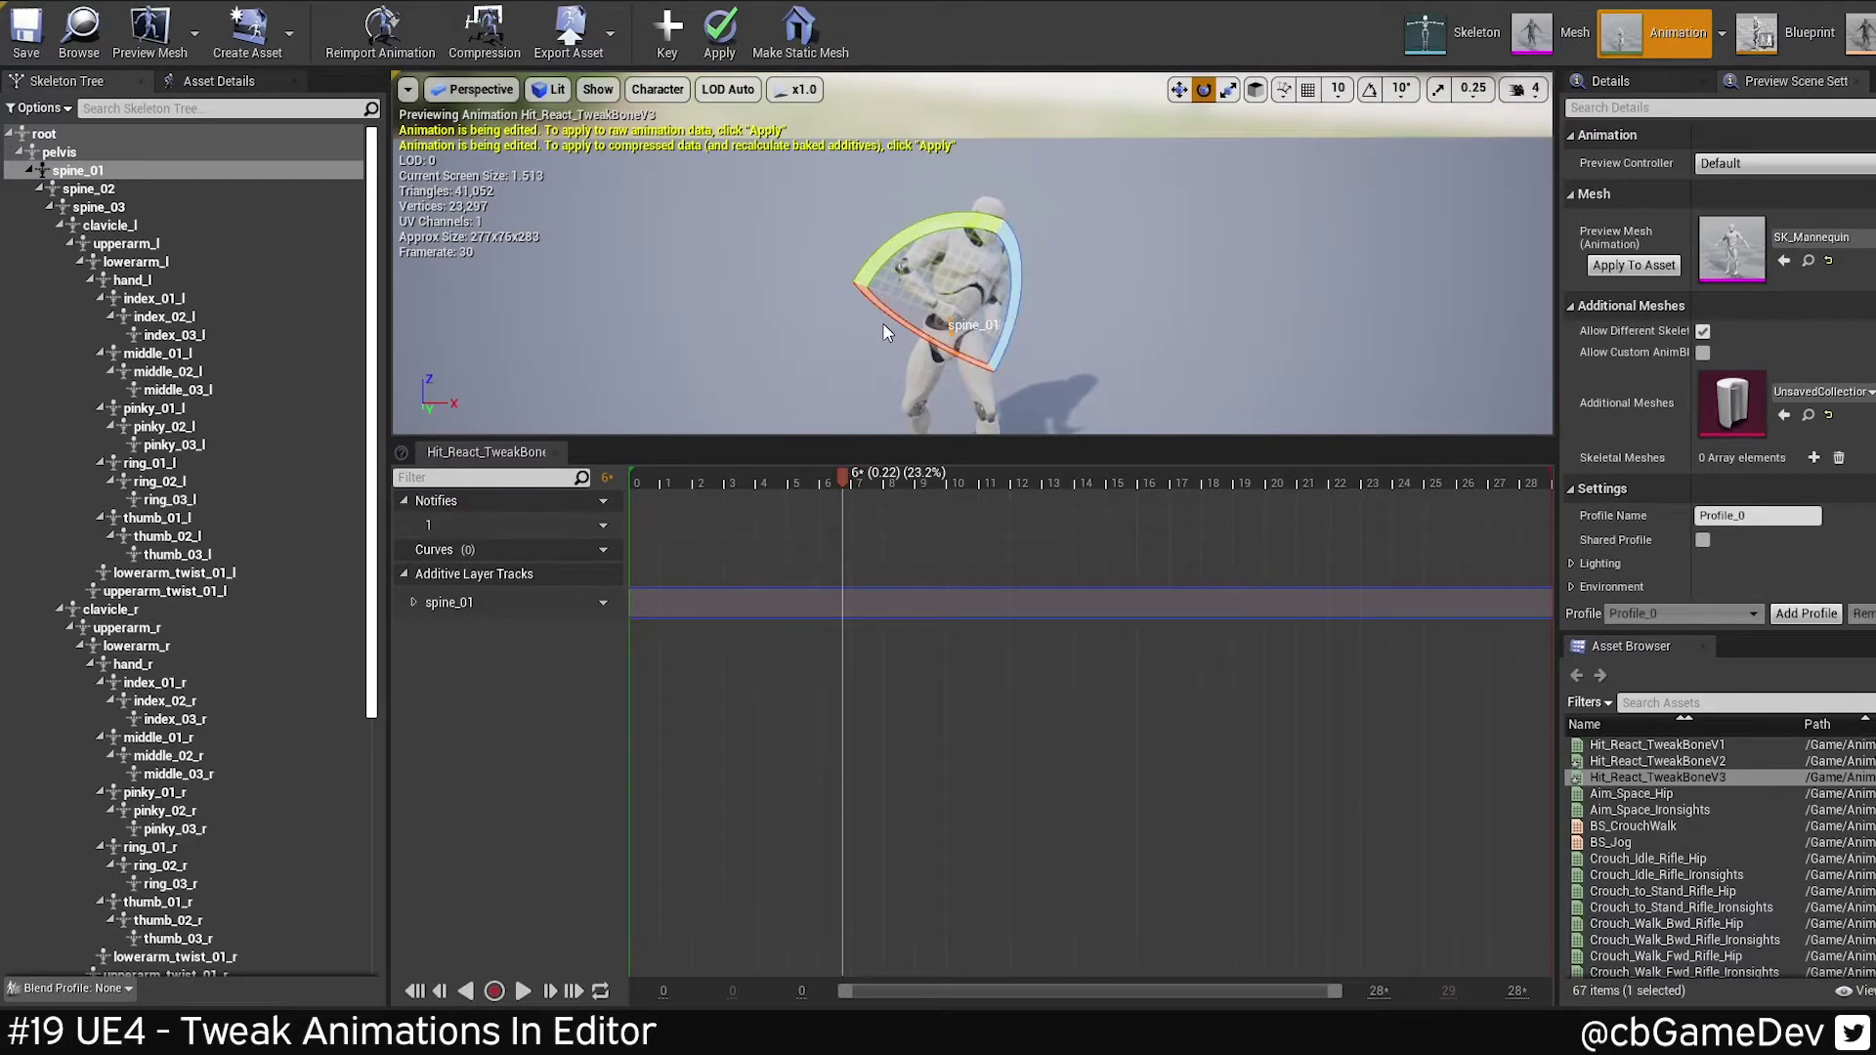
click(667, 42)
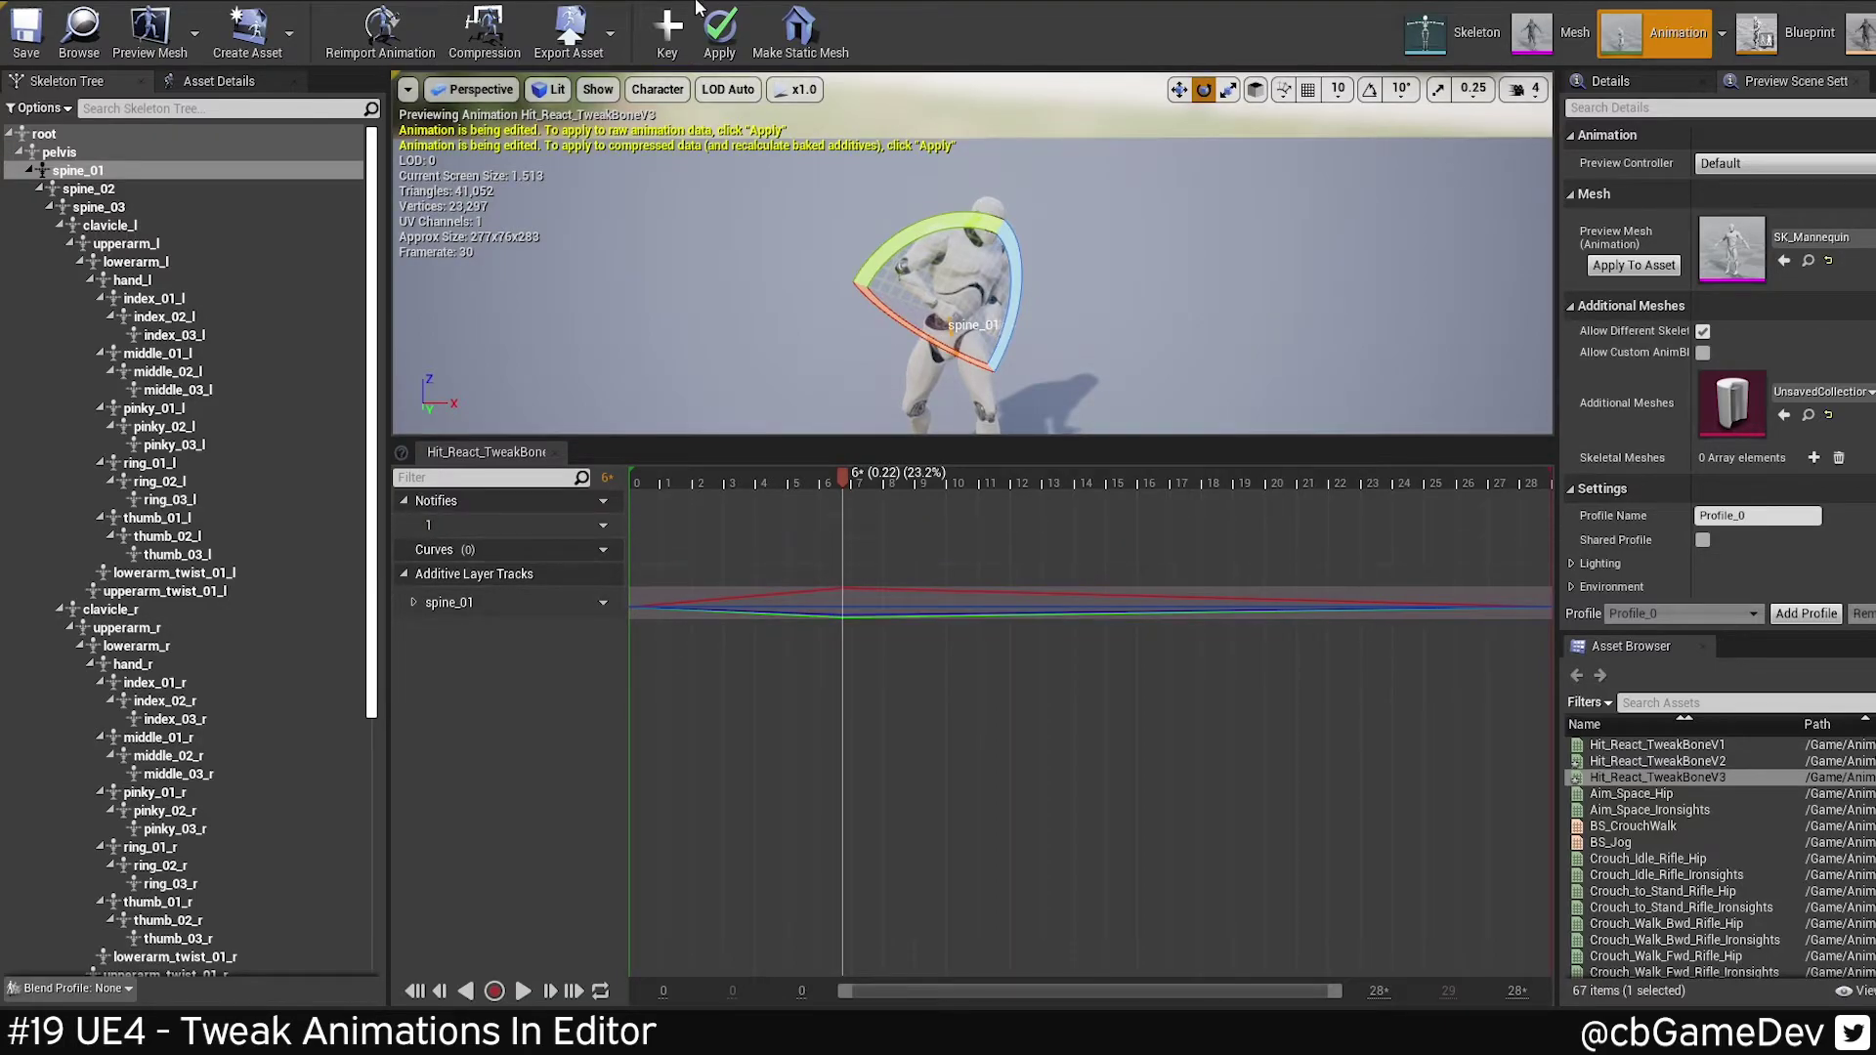
click(747, 51)
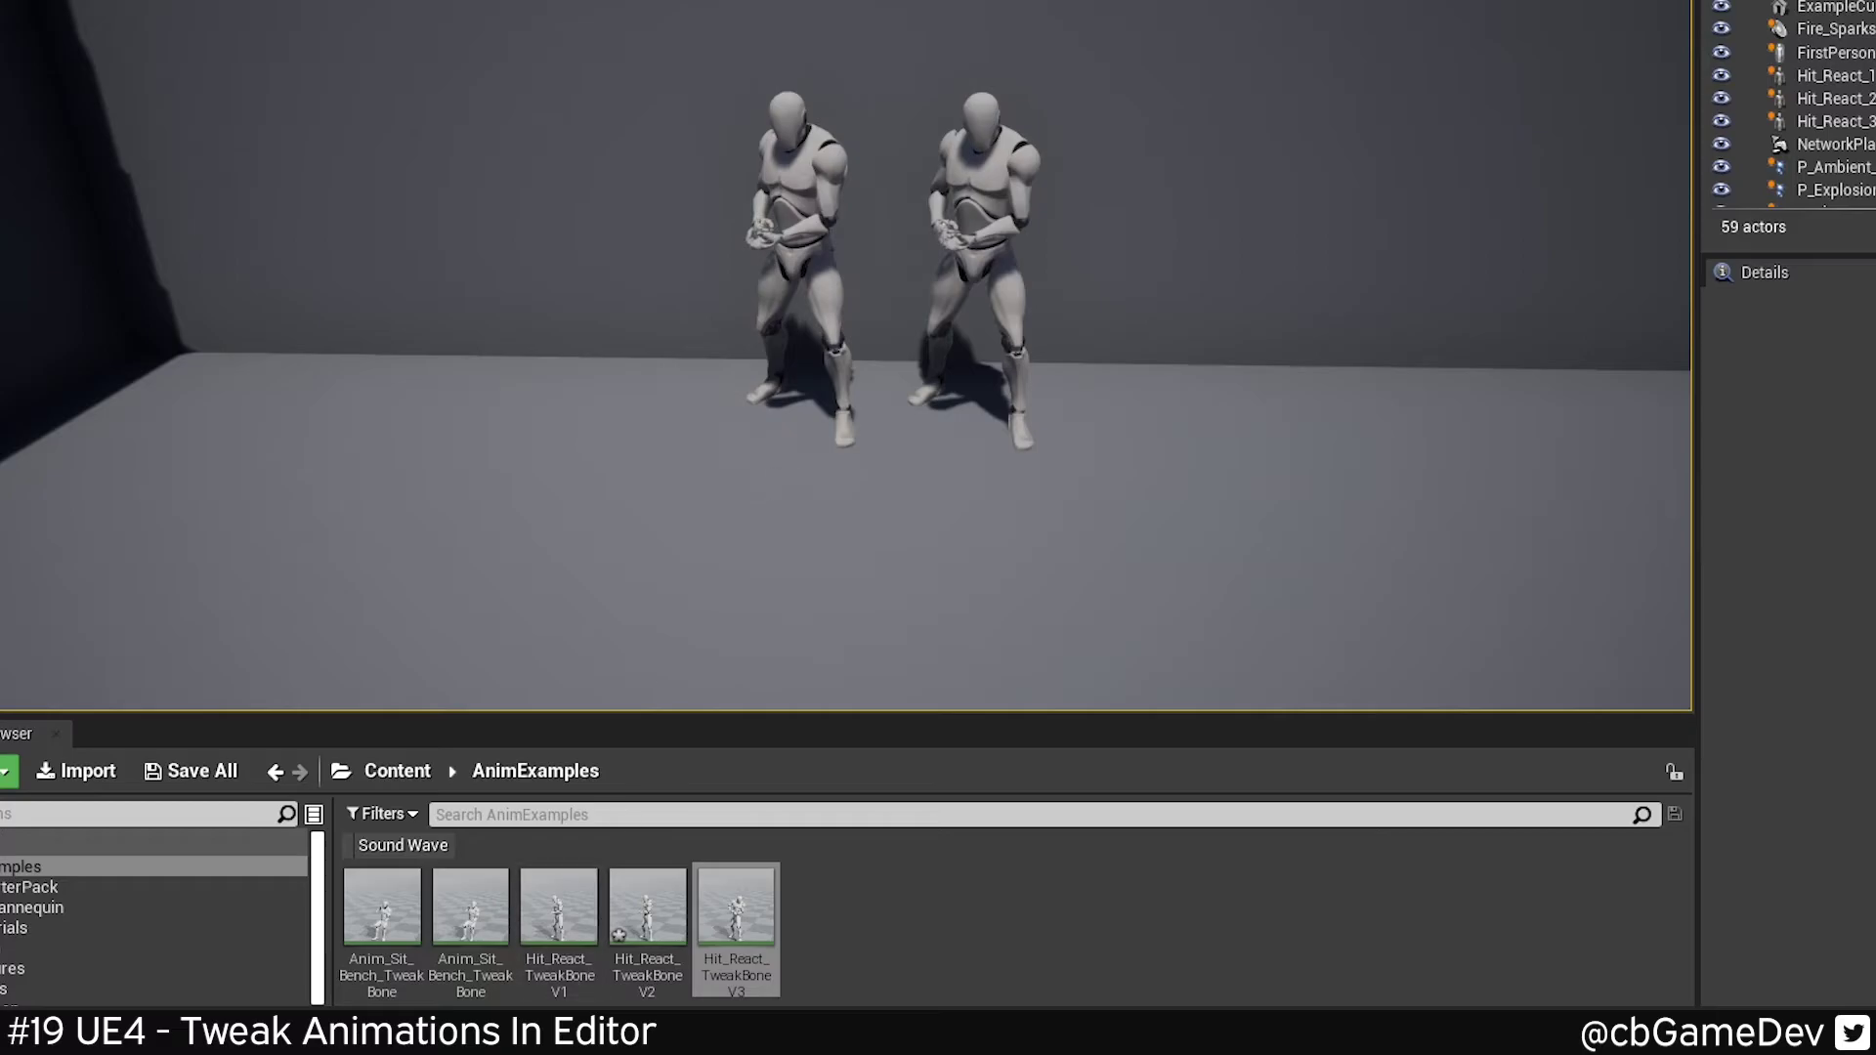
- Place Hit_React_TweakBoneV3 in the level beside the two standing mannequins and run the level to compare all three reactions
drag(743, 938, 1256, 459)
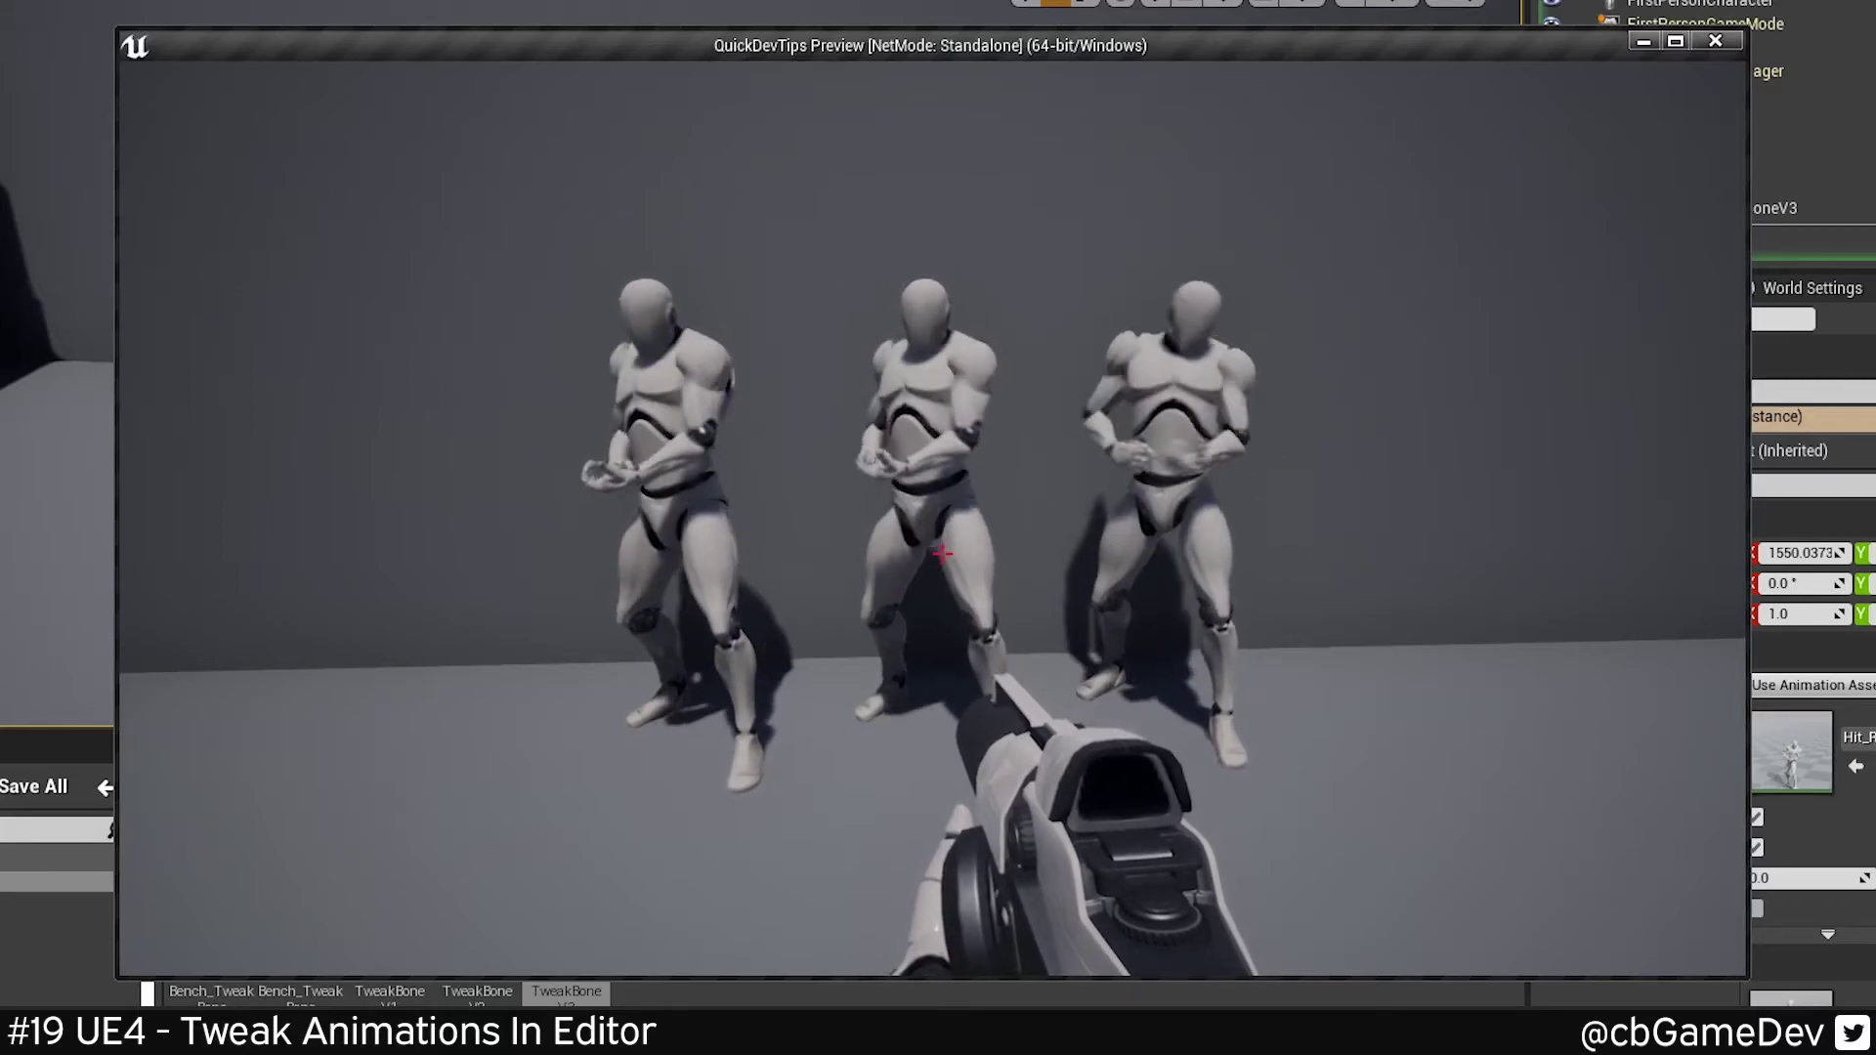
key(grave)
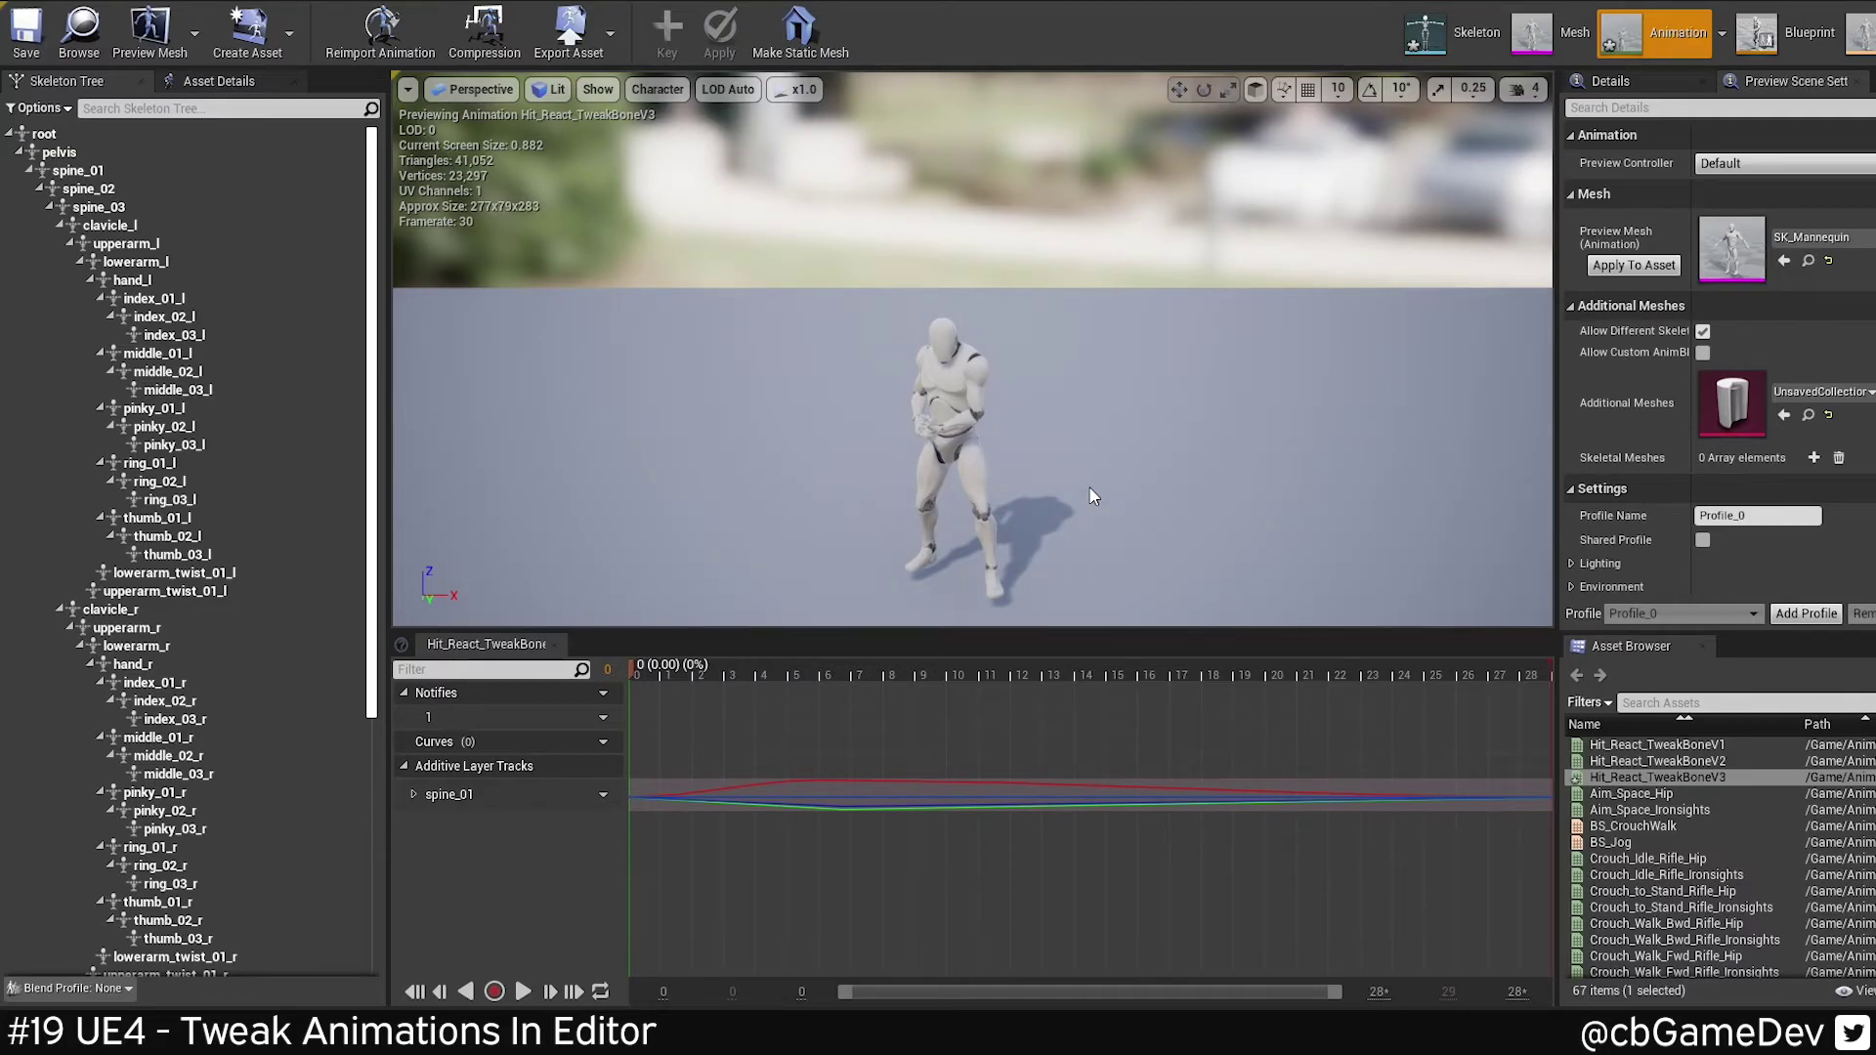
- Select the foot_l bone at about frame 6 and shift it slightly with the Translate tool
right_drag(1093, 496, 1055, 576)
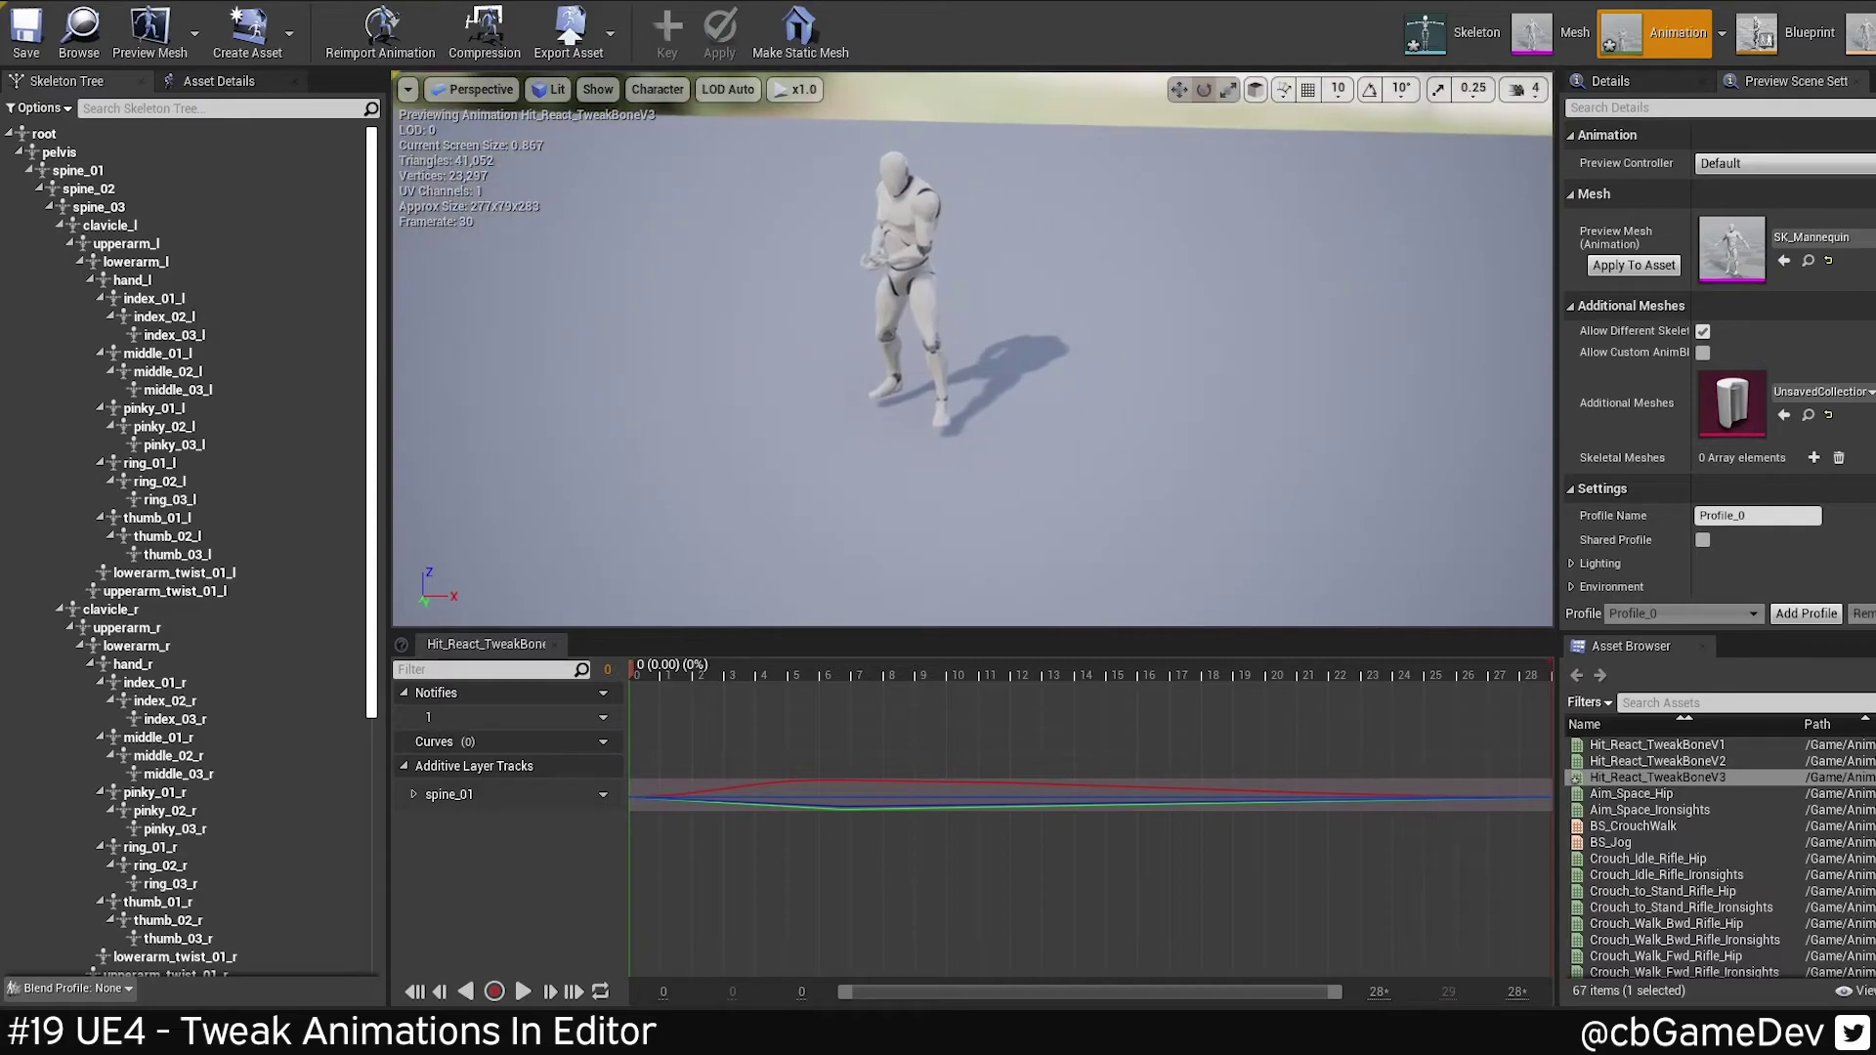
mouse_move(1013, 460)
right_down()
mouse_move(1013, 430)
mouse_move(963, 430)
mouse_move(1007, 453)
right_up()
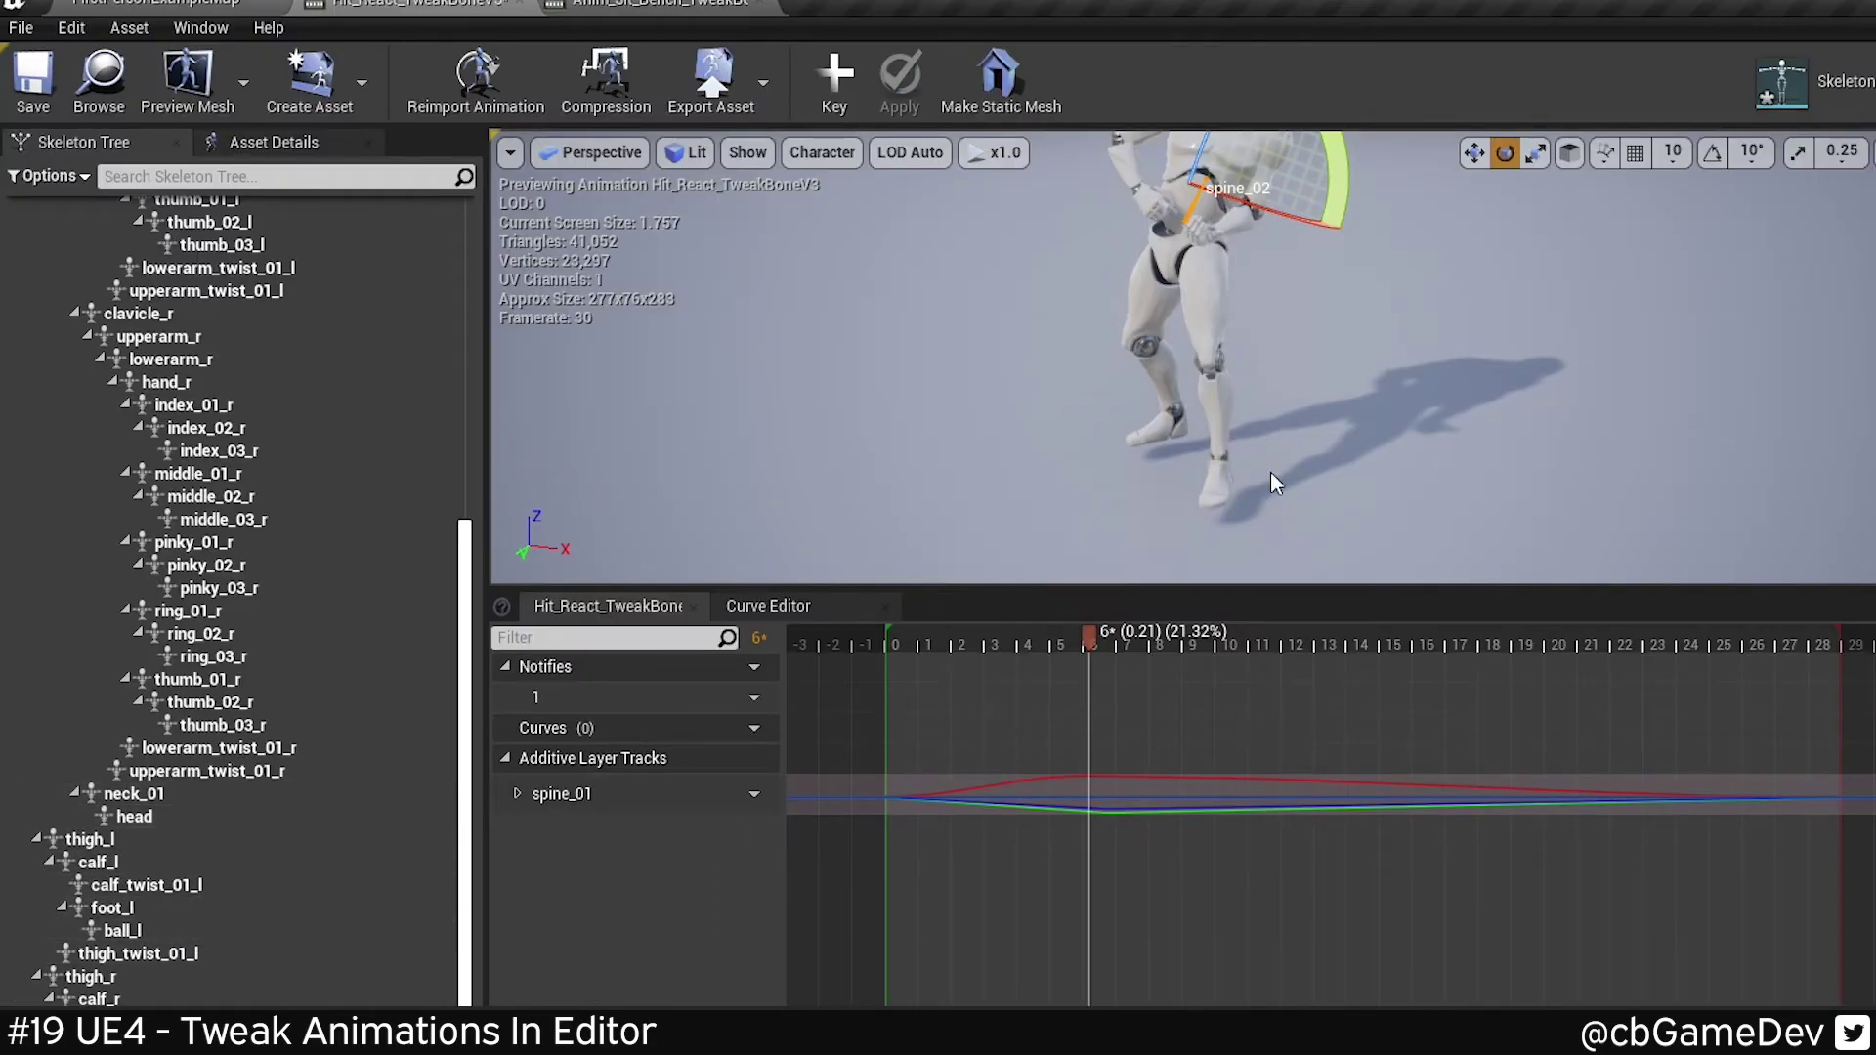
click(155, 843)
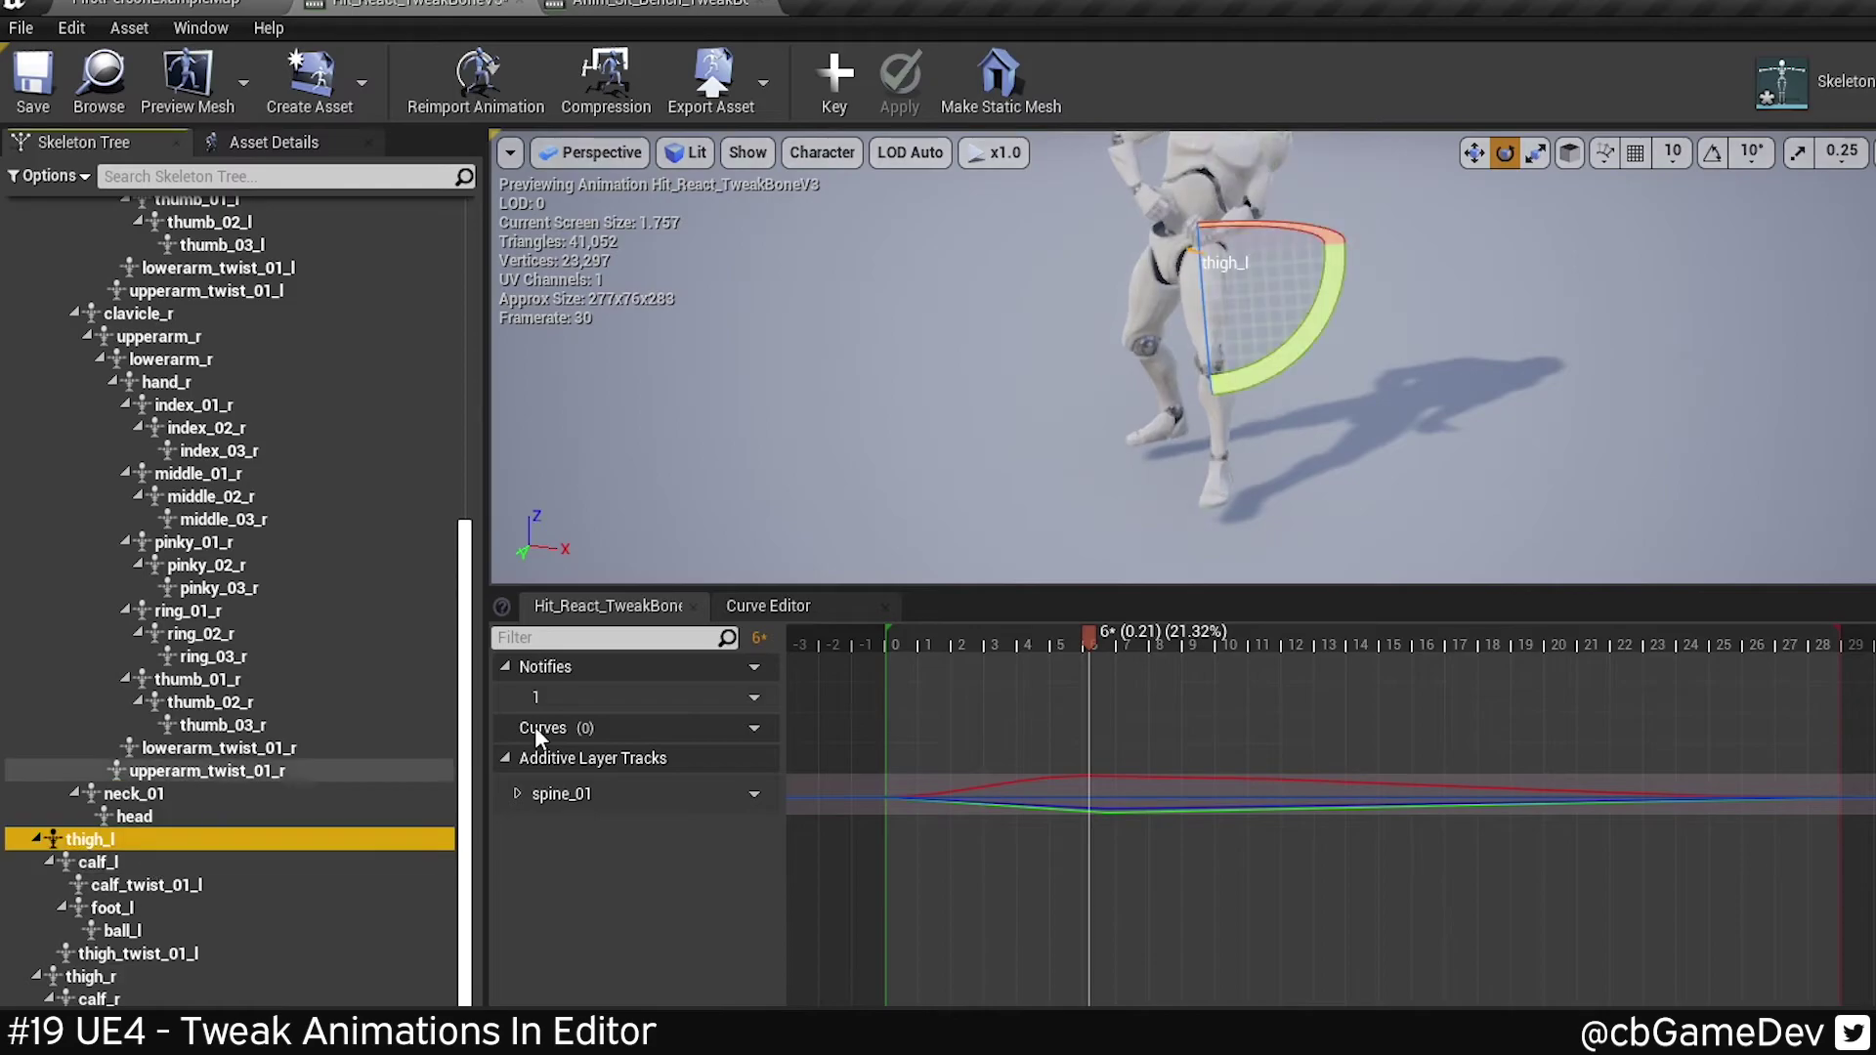
click(147, 908)
right_drag(1345, 419, 1457, 407)
key(w)
mouse_move(1286, 460)
mouse_down()
mouse_move(1172, 471)
mouse_move(1091, 513)
mouse_move(1280, 494)
mouse_move(1263, 542)
mouse_move(1254, 470)
mouse_up()
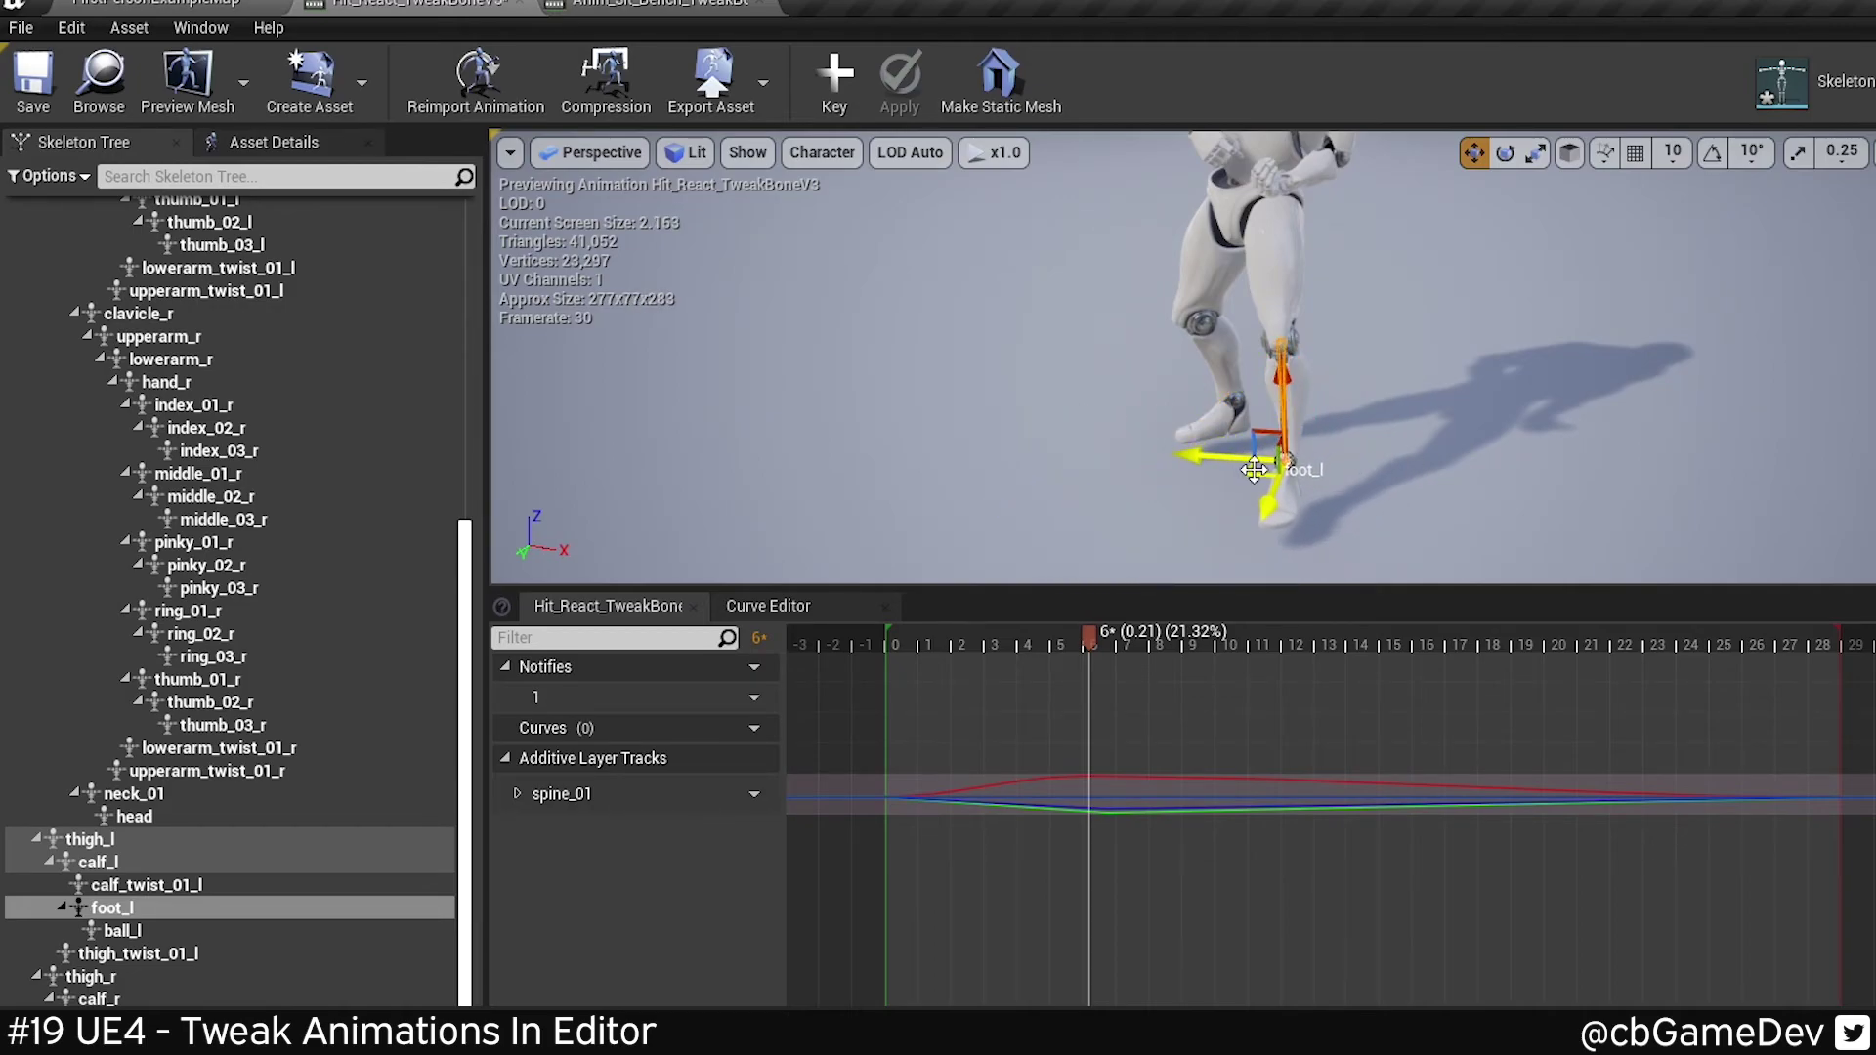